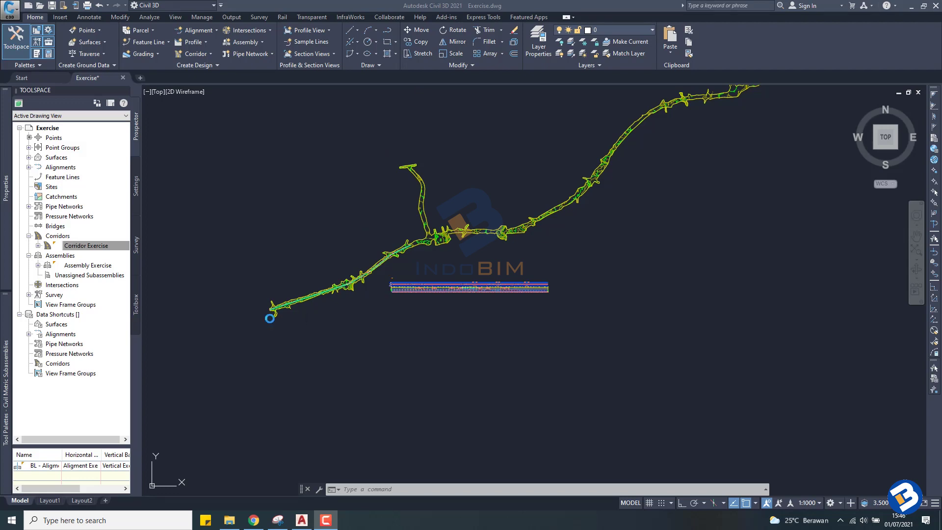
# - Start creating sample lines along the Aligment Exercise alignment, choosing the alignment from the list
pyautogui.scroll(4, 268, 304)
pyautogui.scroll(-4, 268, 293)
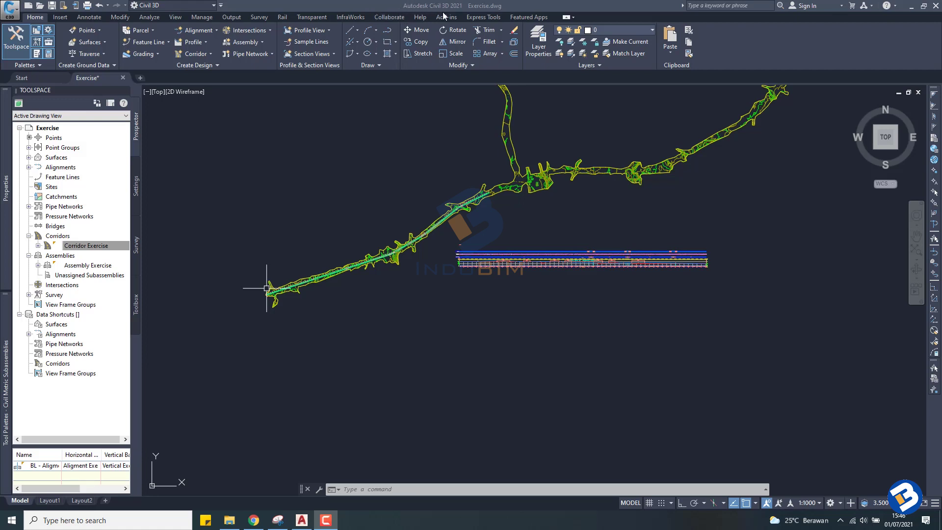
pyautogui.scroll(-2, 336, 185)
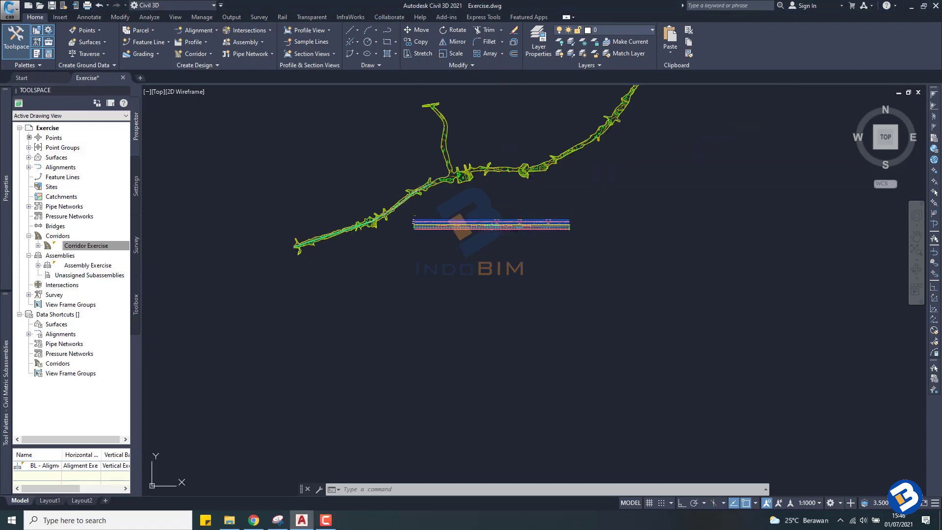
pyautogui.scroll(2, 350, 195)
pyautogui.moveTo(350, 195); pyautogui.dragTo(339, 286, button='middle')
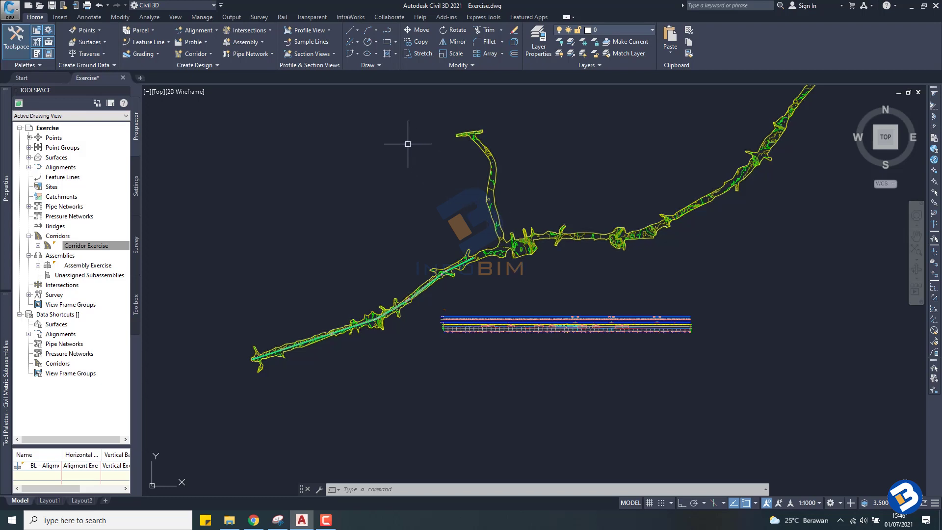
pyautogui.click(309, 42)
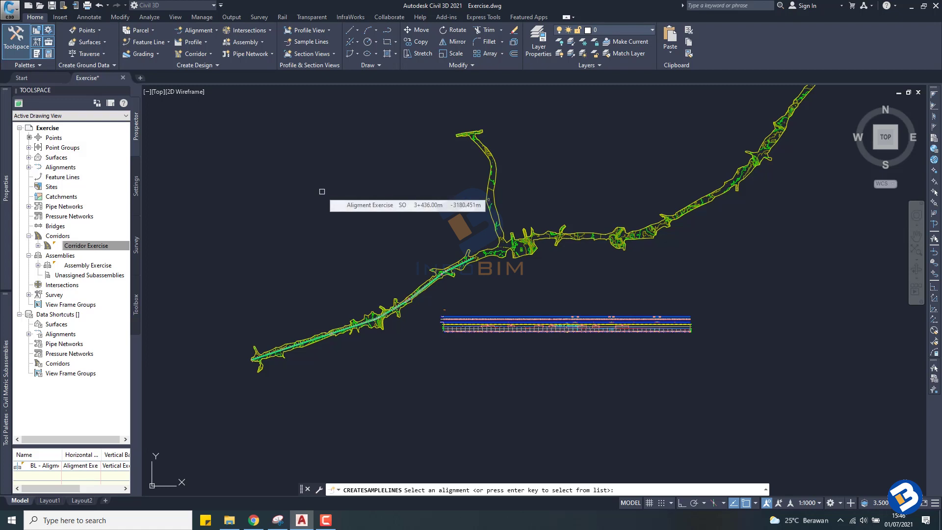
pyautogui.press('Return')
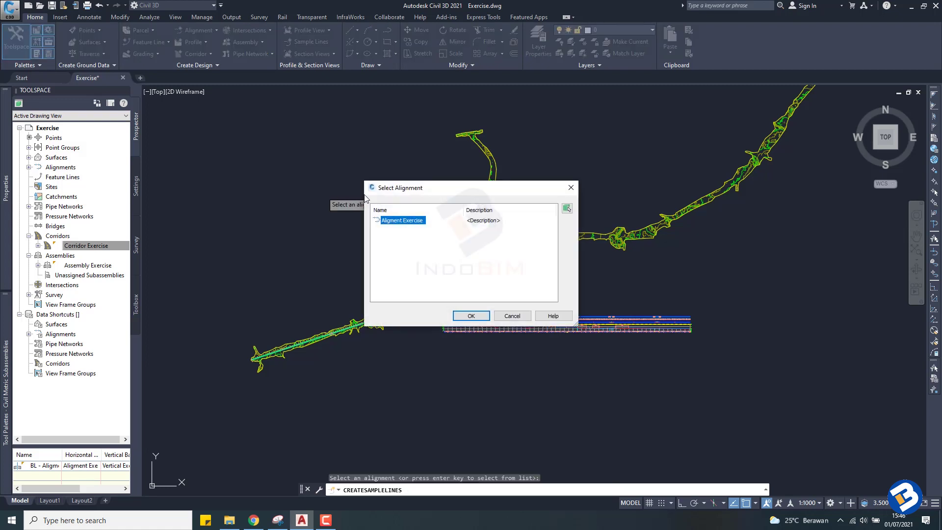
pyautogui.moveTo(447, 193); pyautogui.dragTo(491, 214)
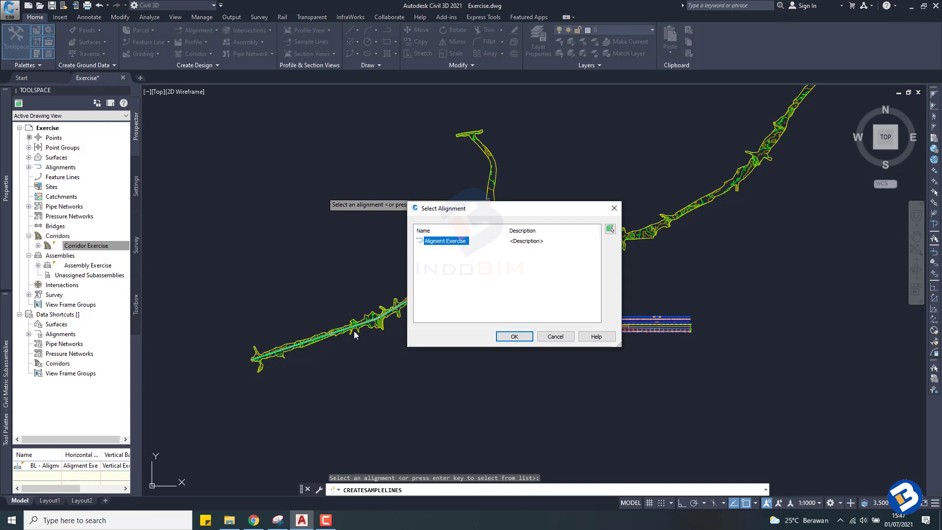
pyautogui.click(508, 338)
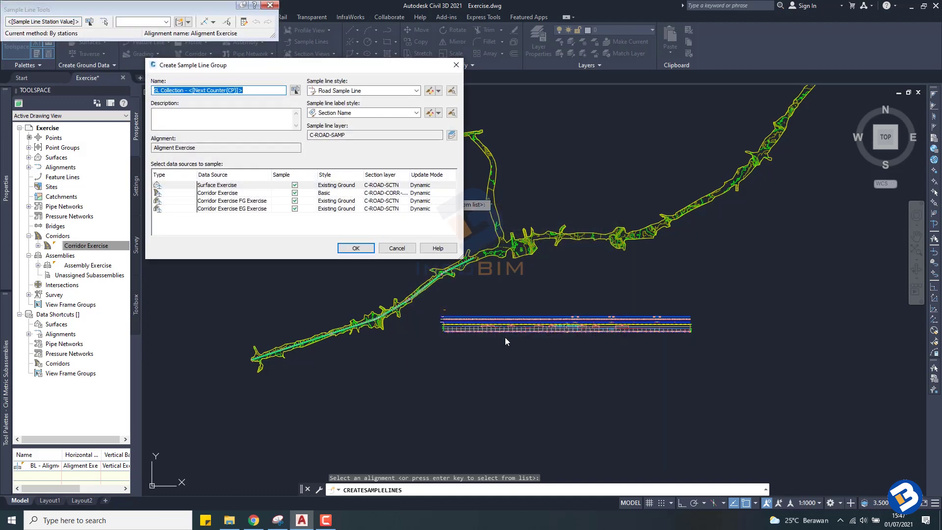
# - Name the new sample line group SL Collection Exercise
pyautogui.moveTo(331, 65); pyautogui.dragTo(549, 131)
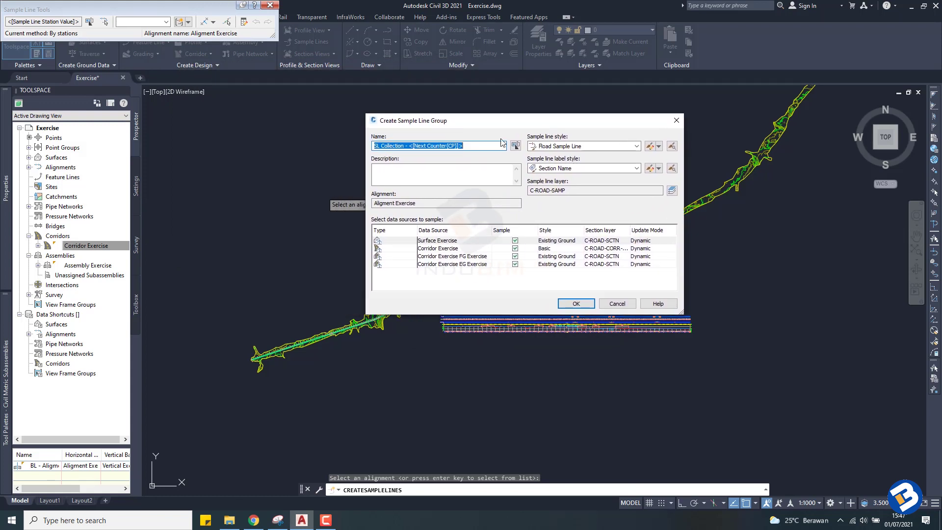
pyautogui.moveTo(404, 146); pyautogui.dragTo(470, 147)
pyautogui.press('BackSpace')
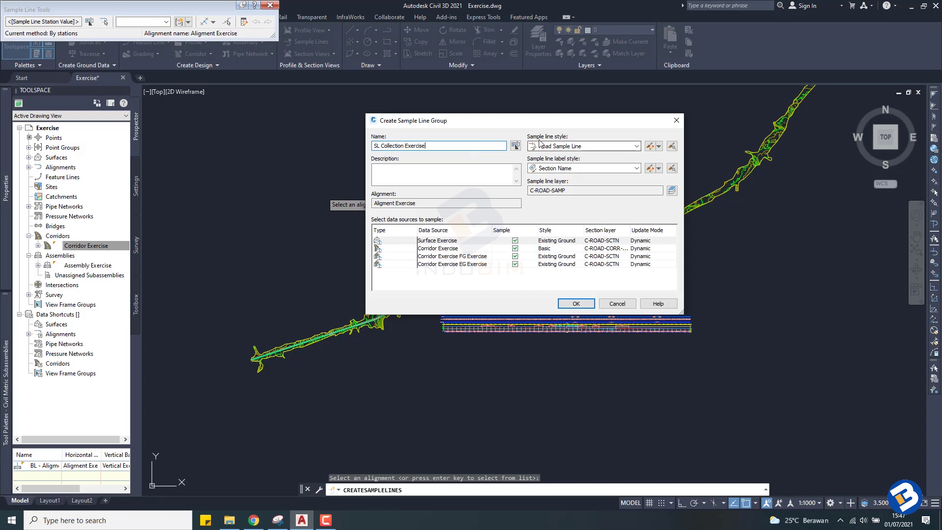
# - Check the available sample line styles and inspect the Road Sample Line style's information without changing it
pyautogui.click(639, 147)
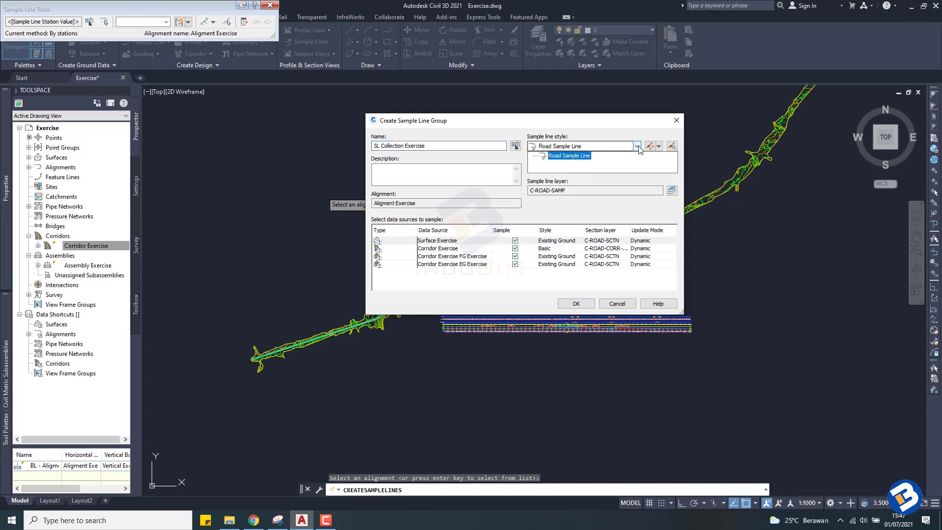
pyautogui.click(638, 147)
pyautogui.click(650, 146)
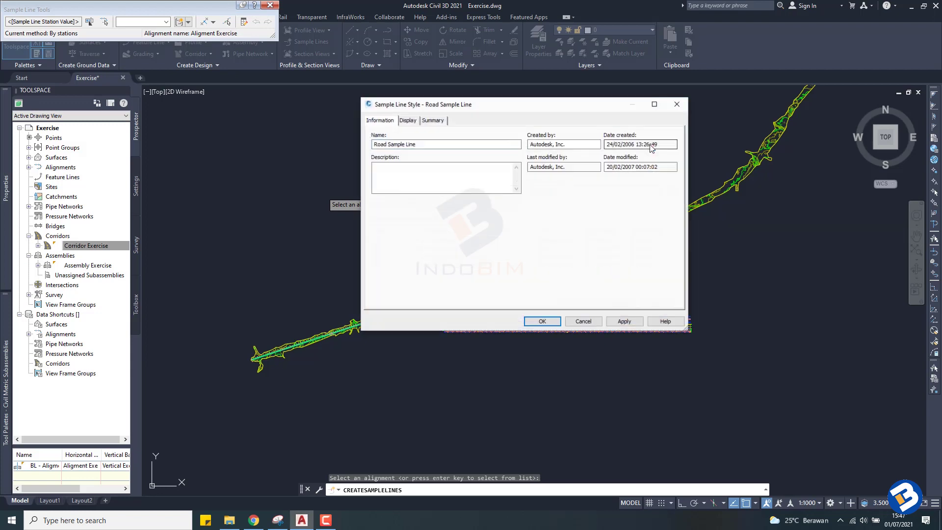
pyautogui.click(595, 317)
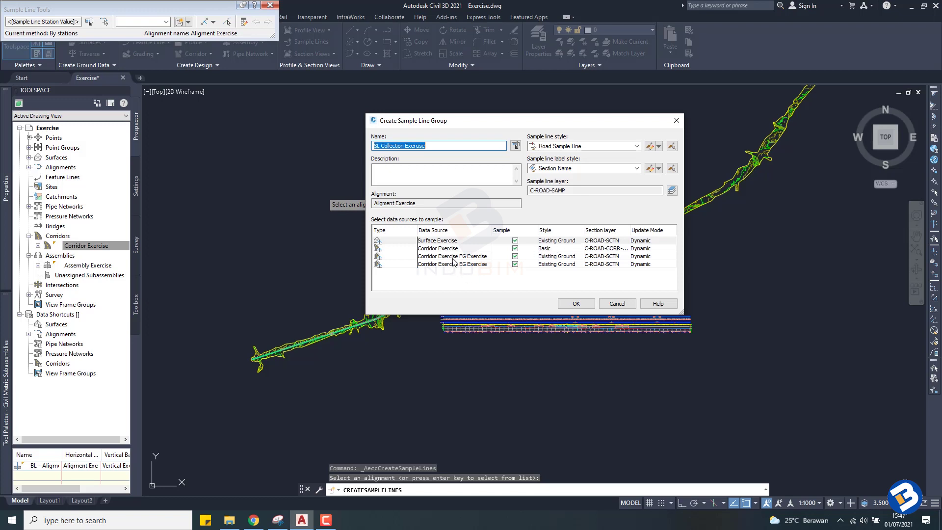
# - Set the section style of the Corridor Exercise FG Exercise data source to Finished Ground
pyautogui.click(545, 256)
pyautogui.click(545, 257)
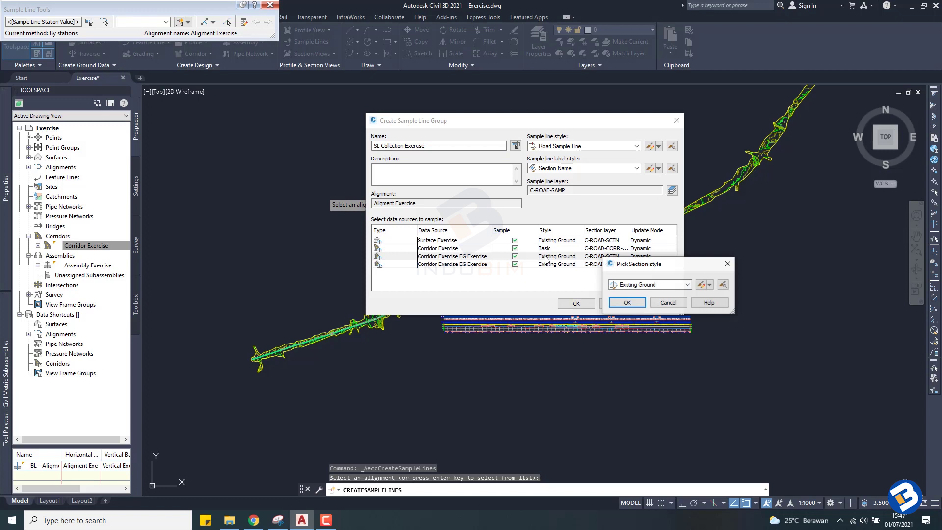
pyautogui.click(668, 285)
pyautogui.click(642, 299)
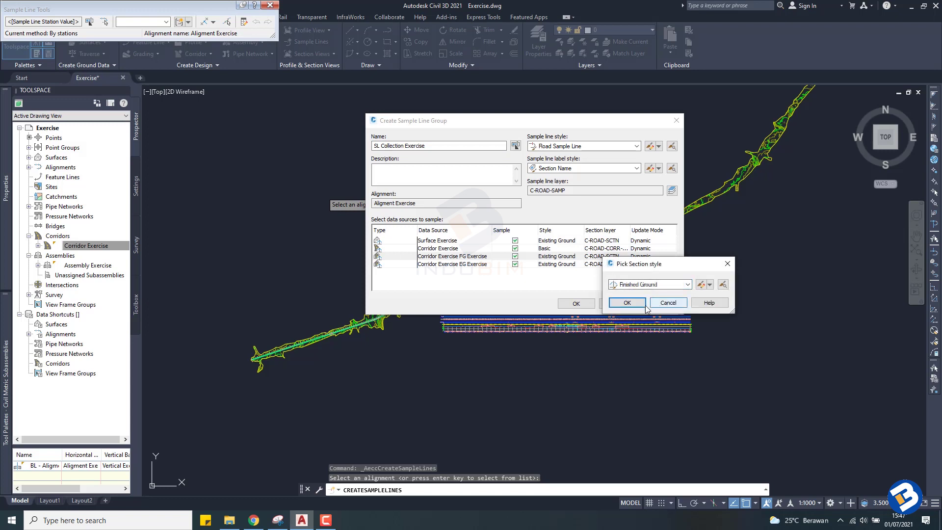
pyautogui.click(624, 303)
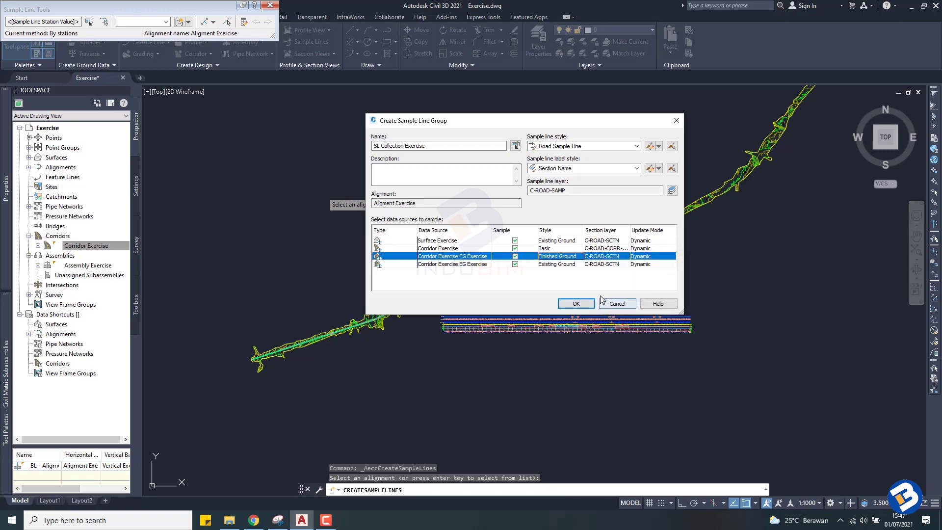
# - Set the Corridor Exercise EG Exercise section style to Finished Ground and create the sample line group
pyautogui.click(554, 265)
pyautogui.click(554, 265)
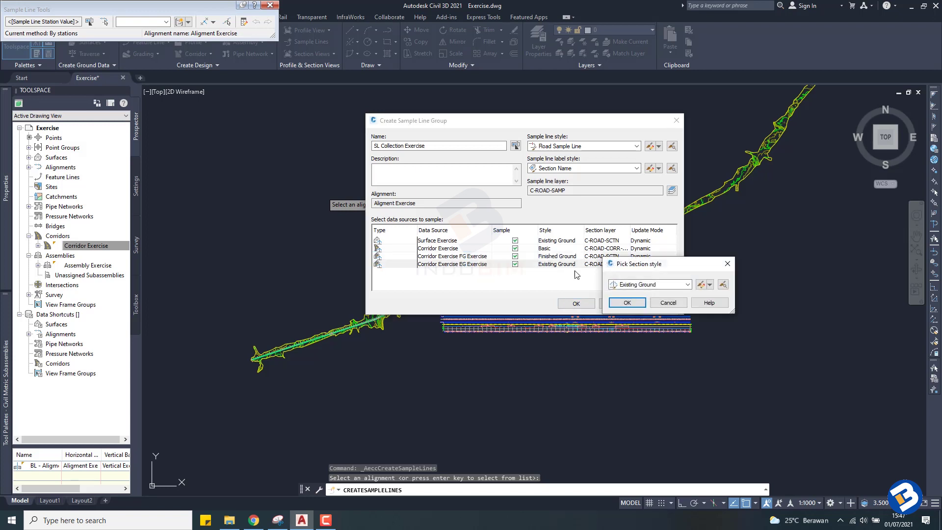
pyautogui.click(658, 284)
pyautogui.click(656, 301)
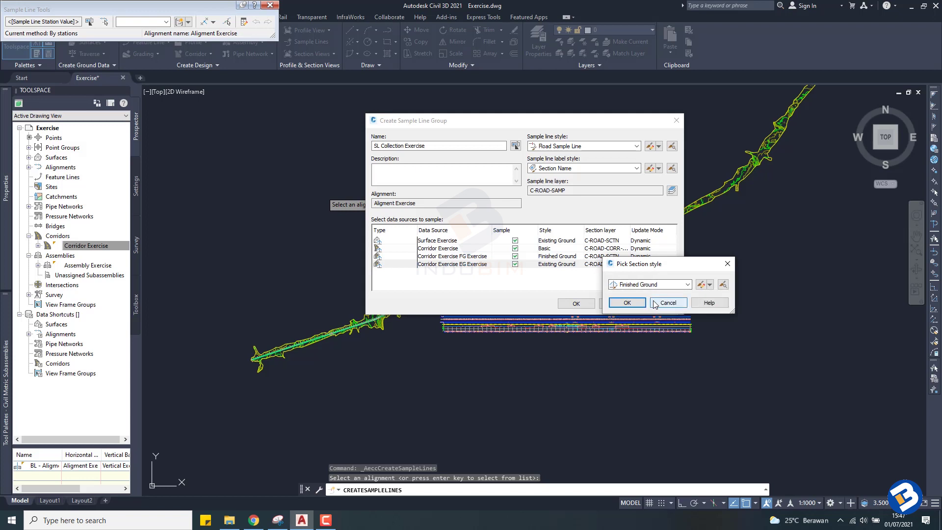
pyautogui.click(633, 303)
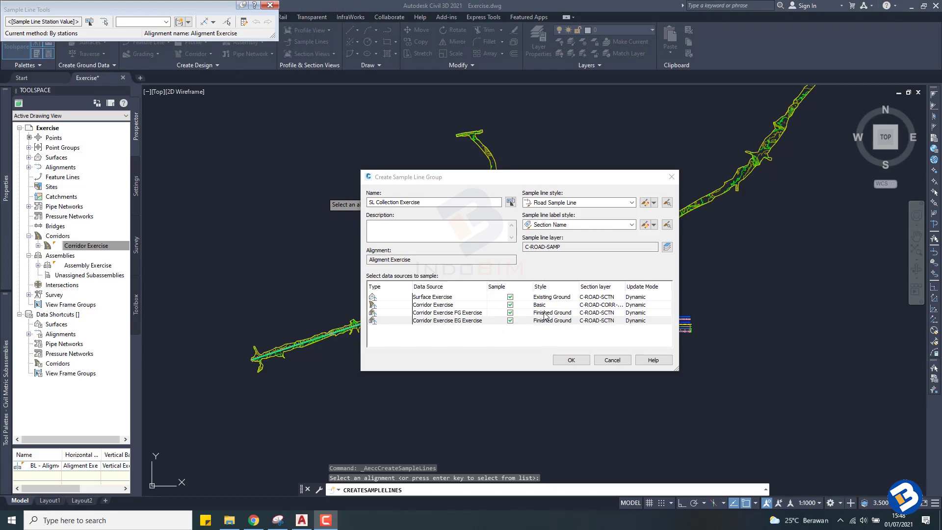
pyautogui.click(569, 361)
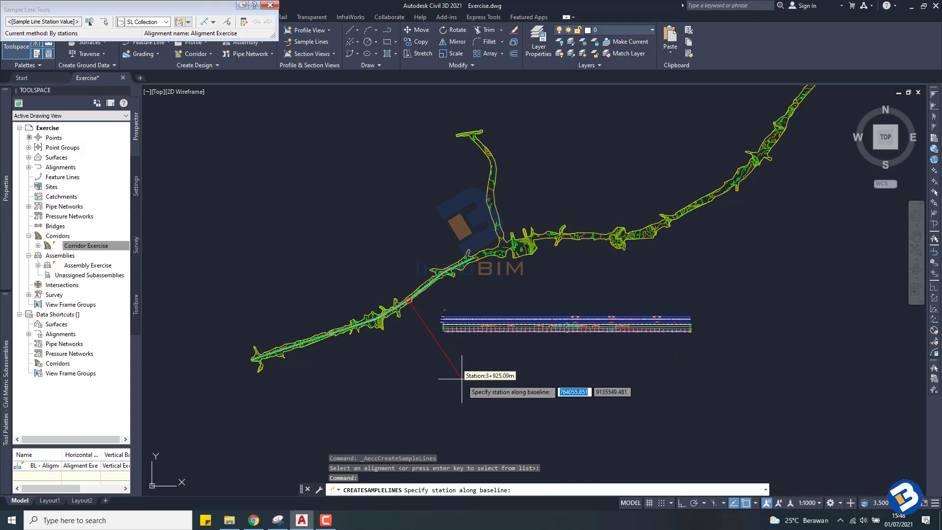
# - Choose to create the sample lines by range of stations and open the settings for that method
pyautogui.moveTo(157, 11); pyautogui.dragTo(230, 120)
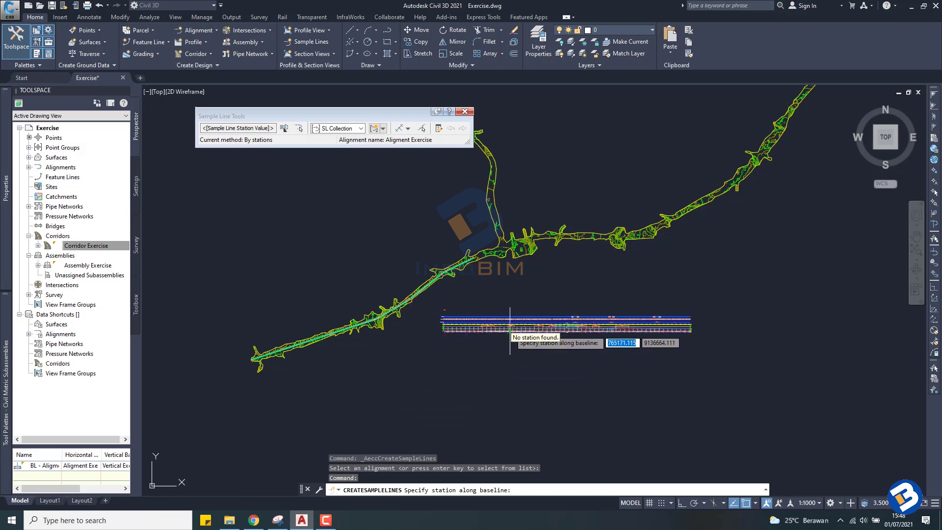
pyautogui.click(408, 128)
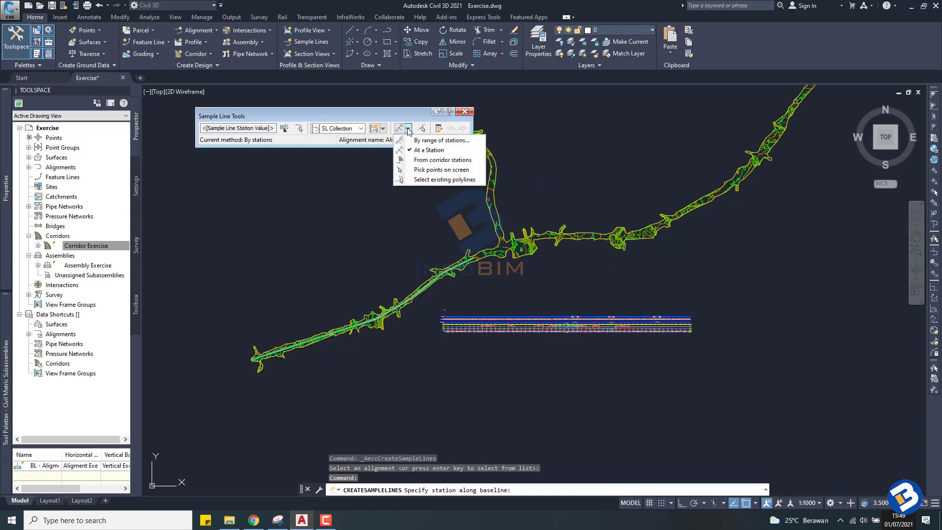
pyautogui.click(408, 129)
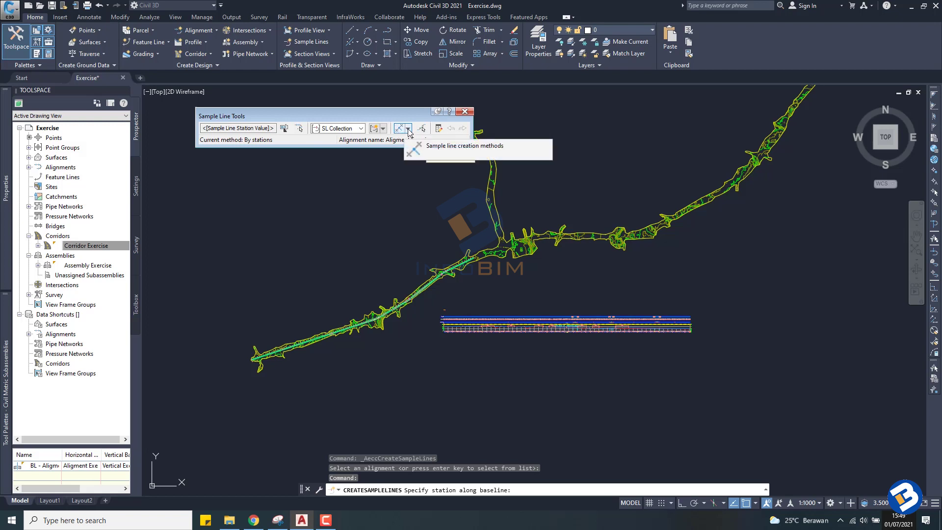
pyautogui.click(408, 129)
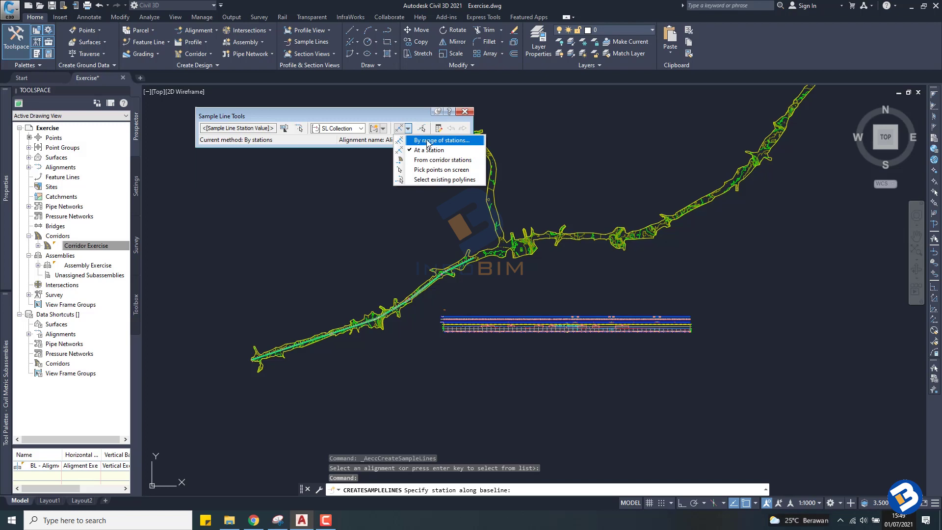
pyautogui.click(428, 144)
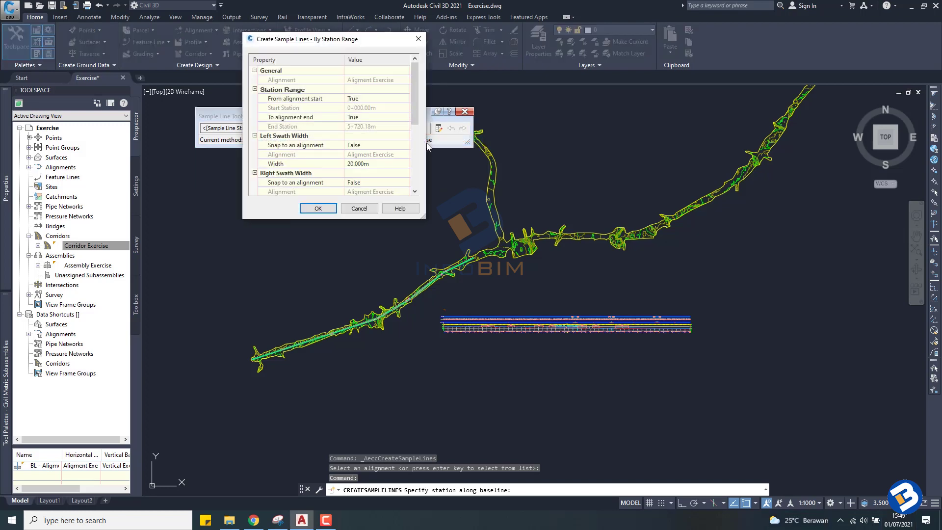
pyautogui.moveTo(314, 43); pyautogui.dragTo(348, 167)
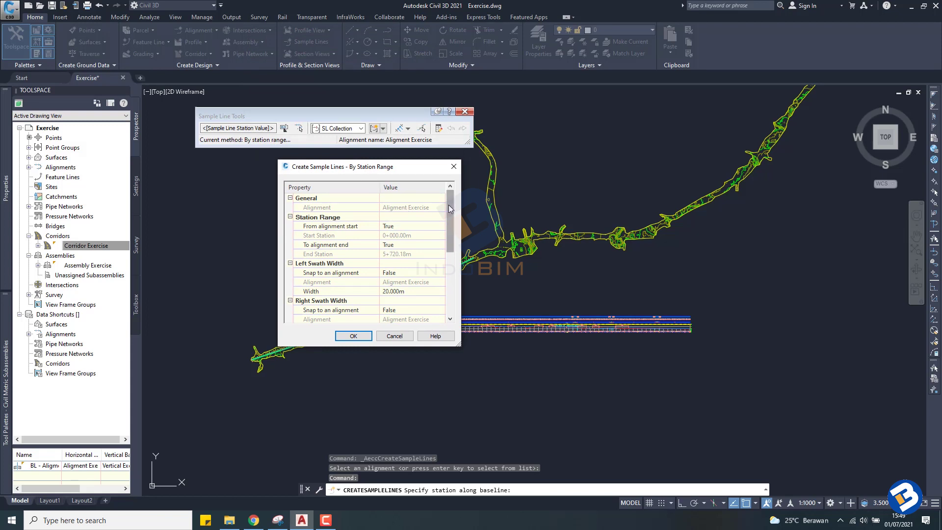
# - Set both the left and right swath widths of the sample lines to 50 m
pyautogui.moveTo(449, 205); pyautogui.dragTo(449, 219)
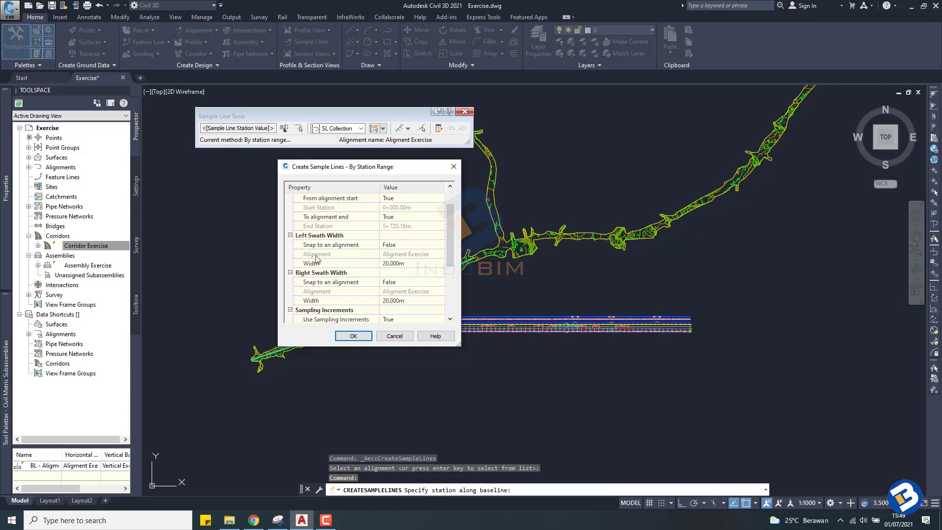
pyautogui.click(392, 266)
pyautogui.moveTo(407, 265); pyautogui.dragTo(381, 266)
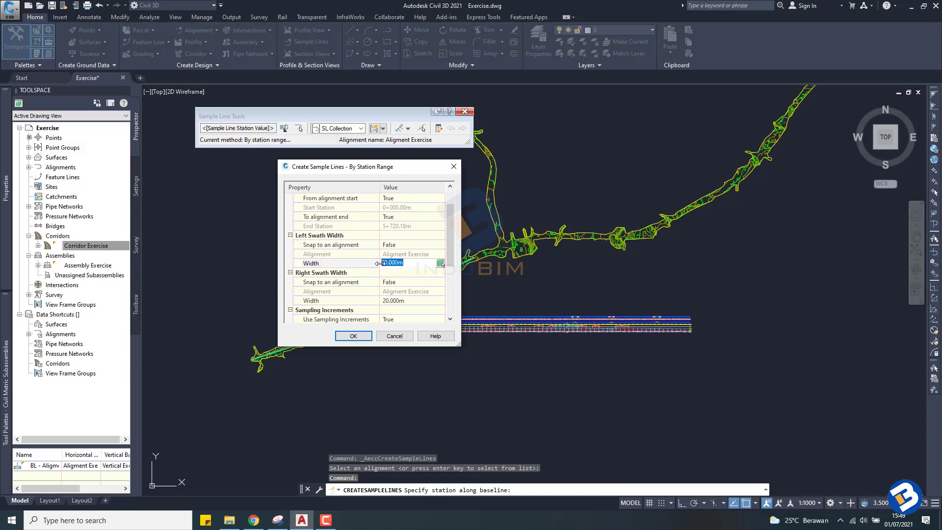
pyautogui.write('50')
pyautogui.press('Return')
pyautogui.scroll(-1, 394, 278)
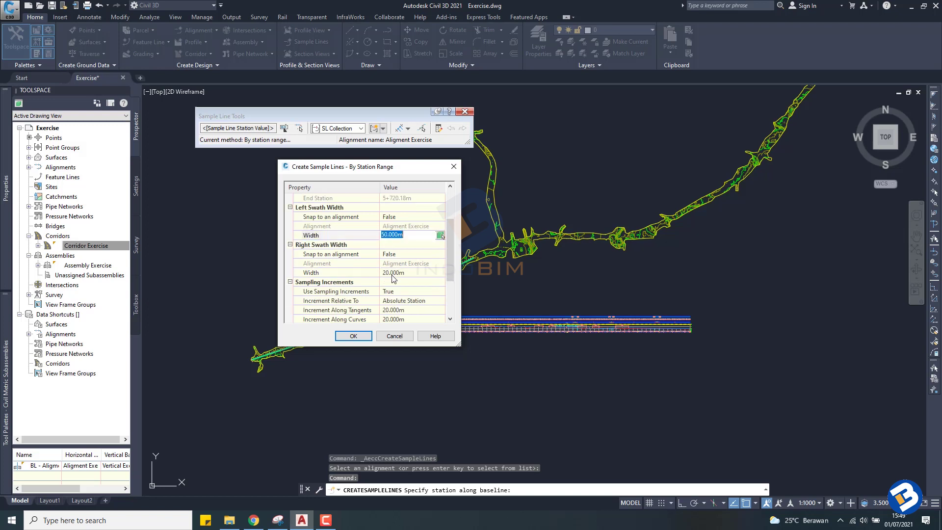
pyautogui.click(410, 273)
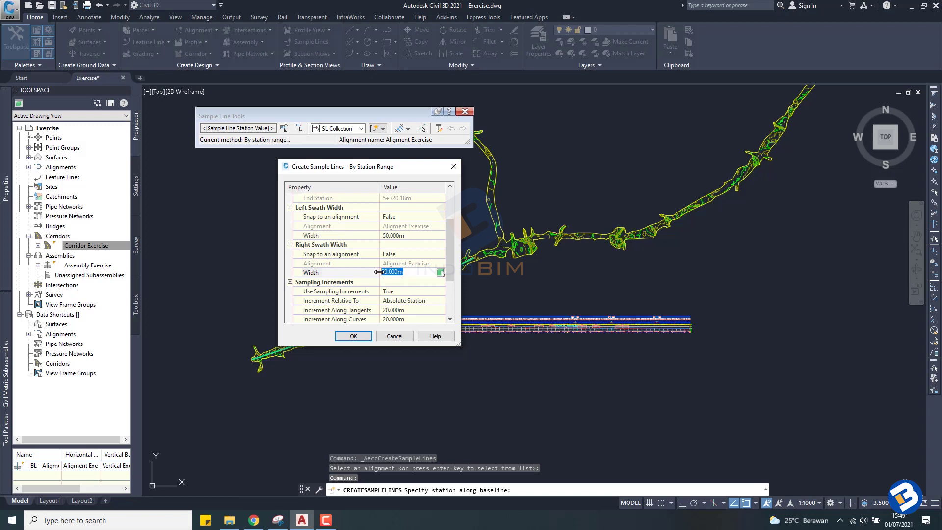
pyautogui.press('BackSpace')
pyautogui.write('50')
# - Set the sampling increments along tangents, curves and spirals to 25 m each
pyautogui.scroll(-1, 447, 290)
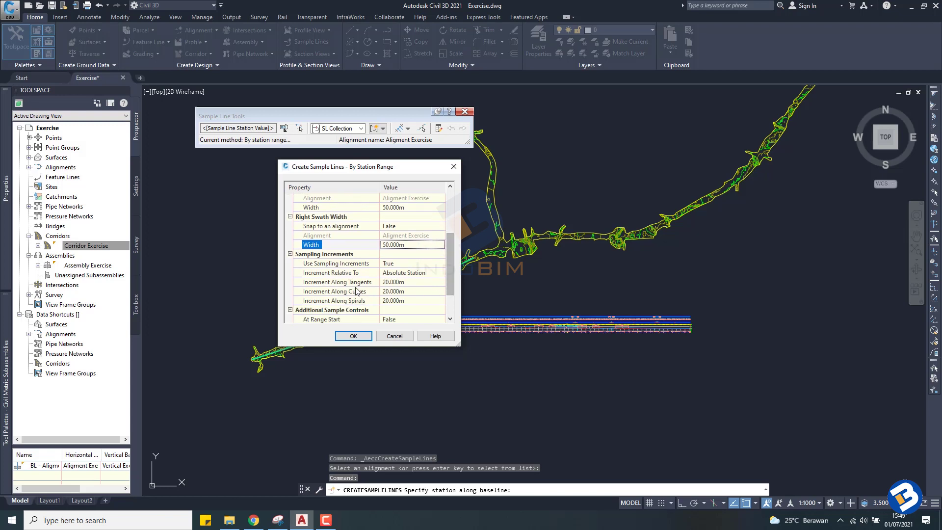
pyautogui.click(387, 286)
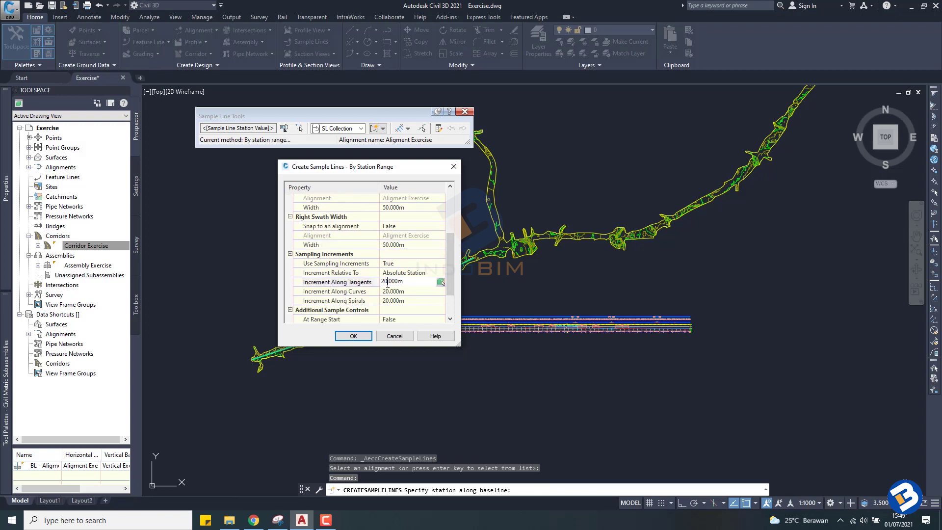
pyautogui.click(387, 284)
pyautogui.click(388, 283)
pyautogui.click(387, 291)
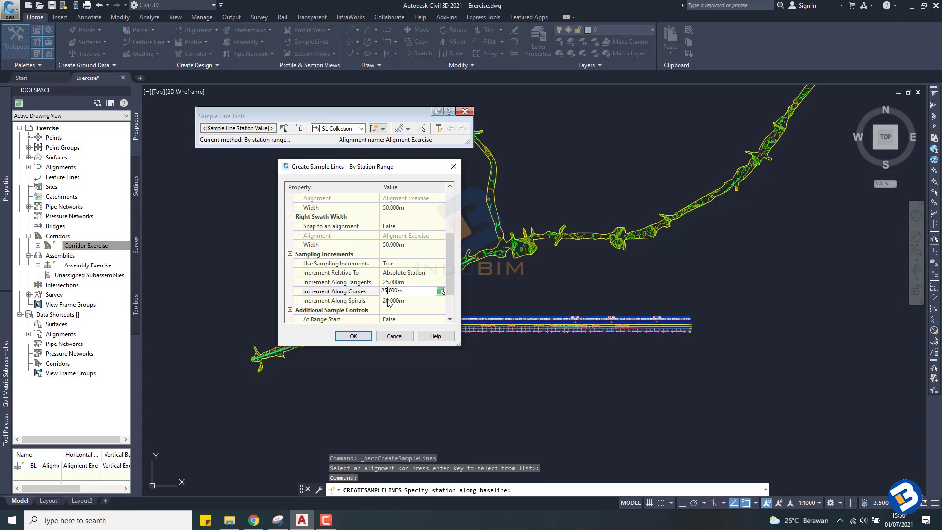
pyautogui.click(389, 300)
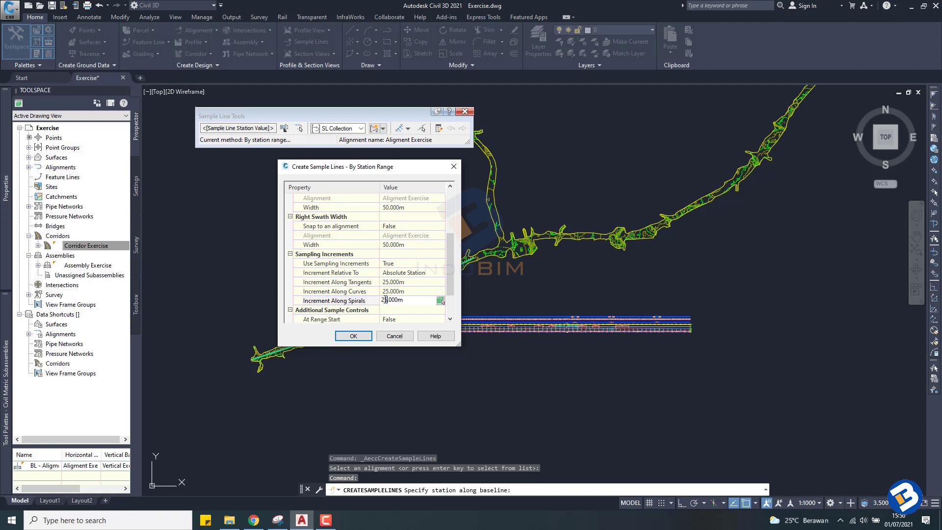
# - Set At Superelevation Critical Stations to True in the additional sample controls
pyautogui.moveTo(450, 279); pyautogui.dragTo(450, 298)
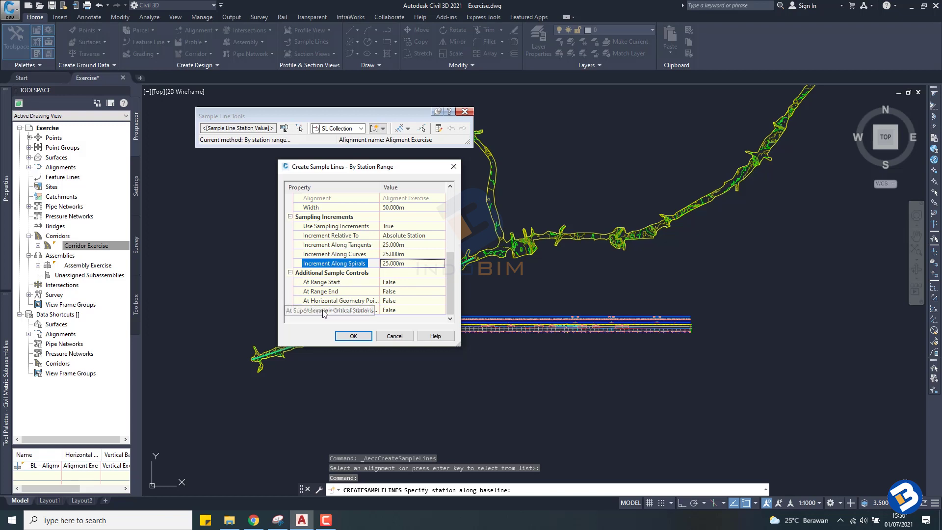
pyautogui.moveTo(380, 187); pyautogui.dragTo(395, 189)
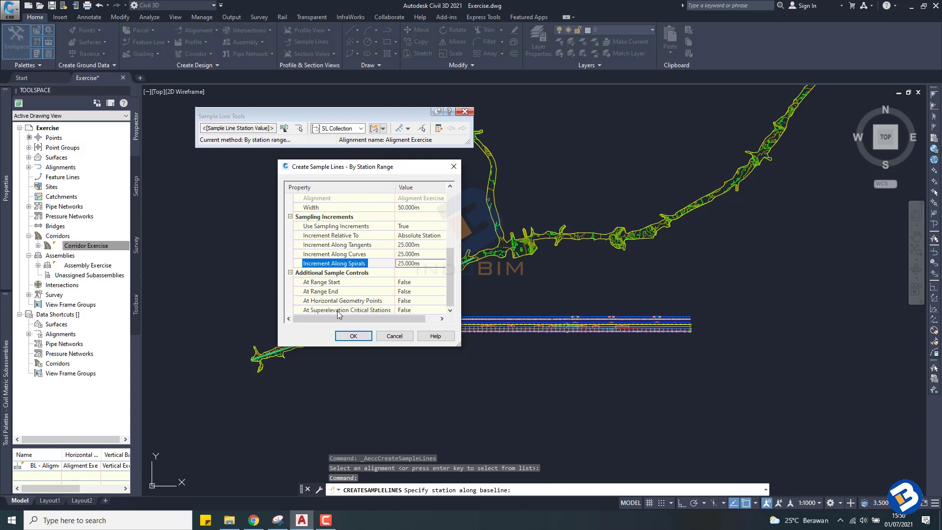
pyautogui.click(405, 310)
pyautogui.click(406, 310)
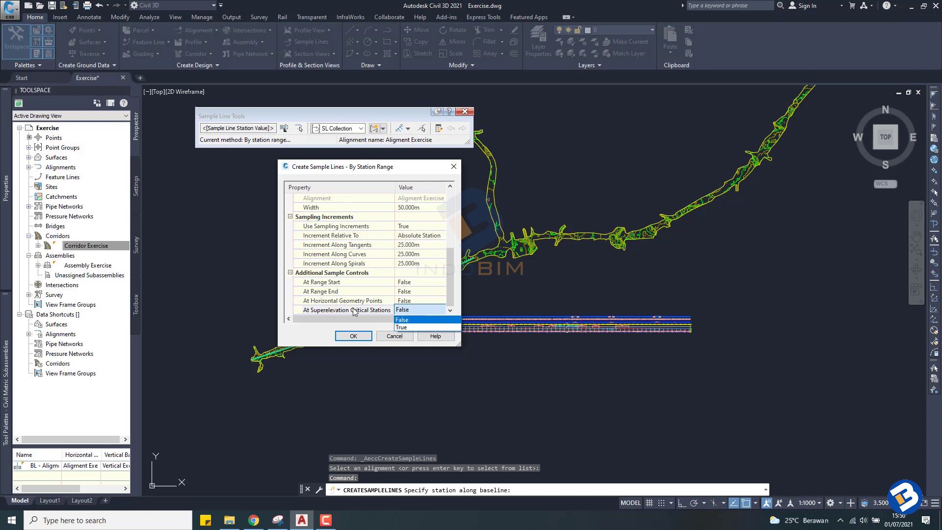
pyautogui.click(401, 328)
# - Review the station range, swath width and sampling increment settings, and create the sample lines along the alignment
pyautogui.scroll(1, 451, 280)
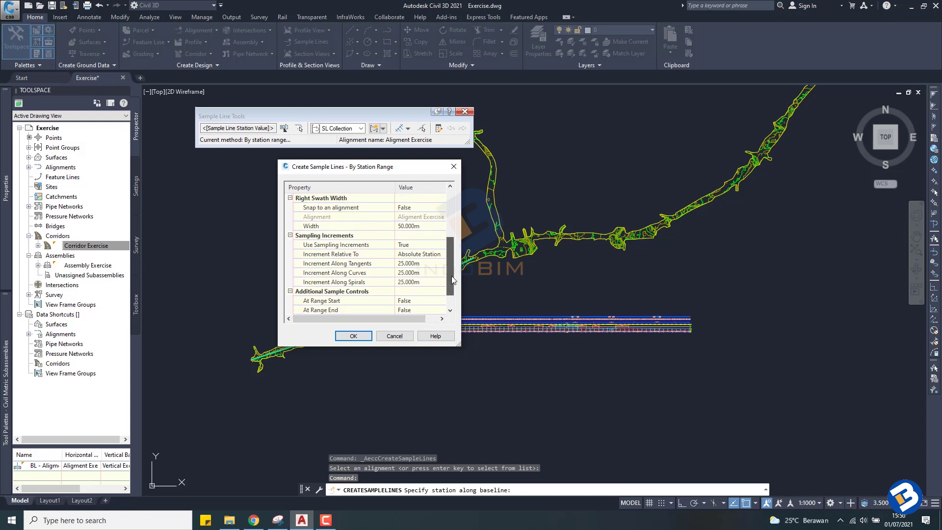
pyautogui.scroll(3, 452, 280)
pyautogui.scroll(-2, 452, 282)
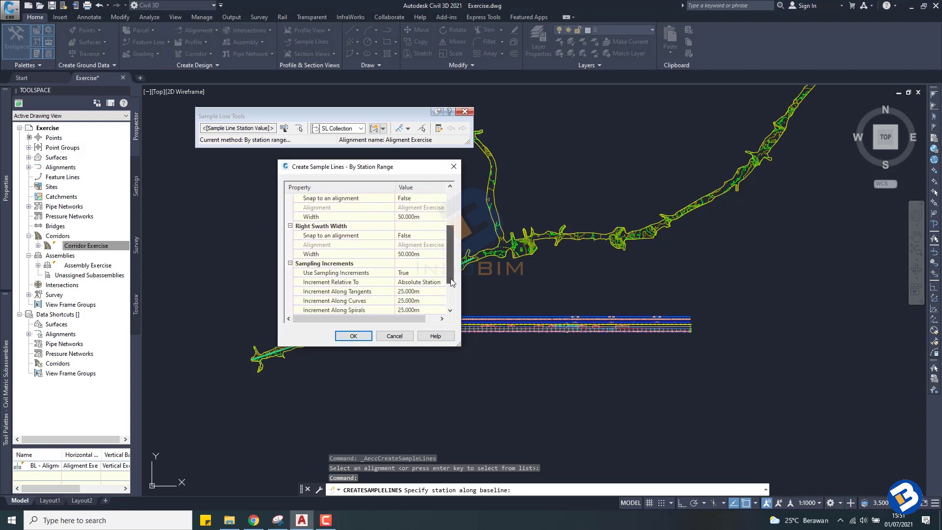
pyautogui.scroll(-2, 451, 283)
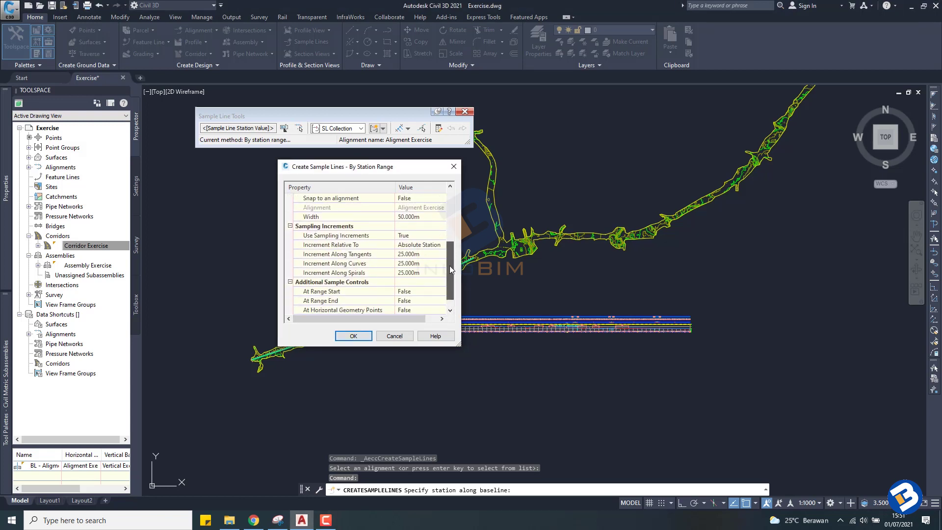
pyautogui.scroll(4, 452, 269)
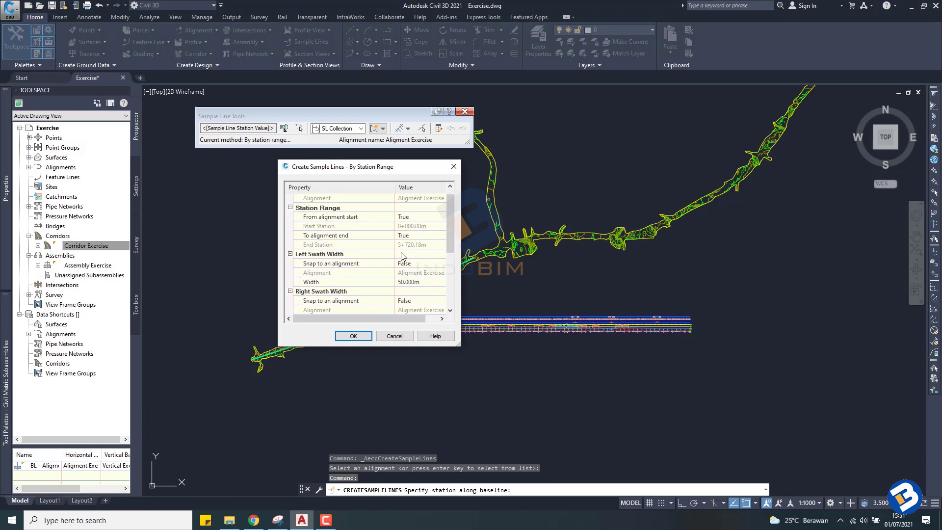
pyautogui.scroll(-3, 402, 256)
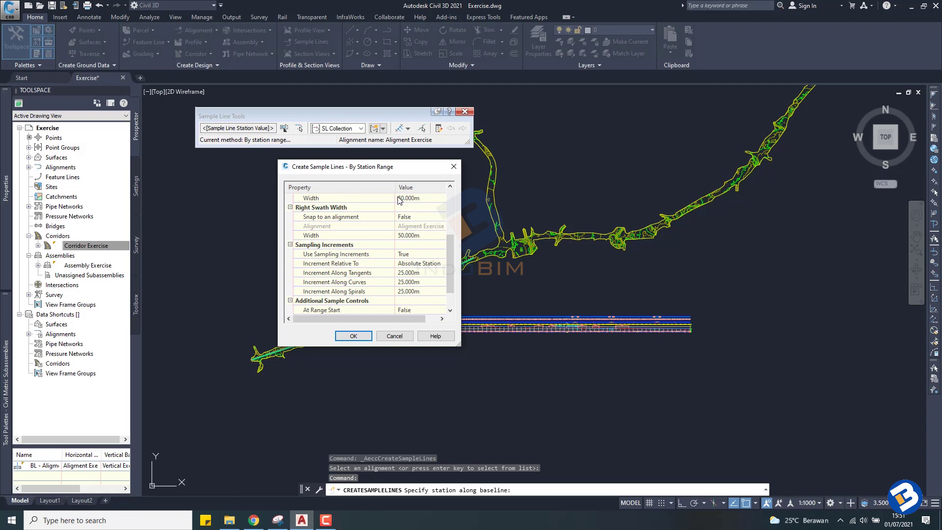
pyautogui.moveTo(448, 254); pyautogui.dragTo(448, 210)
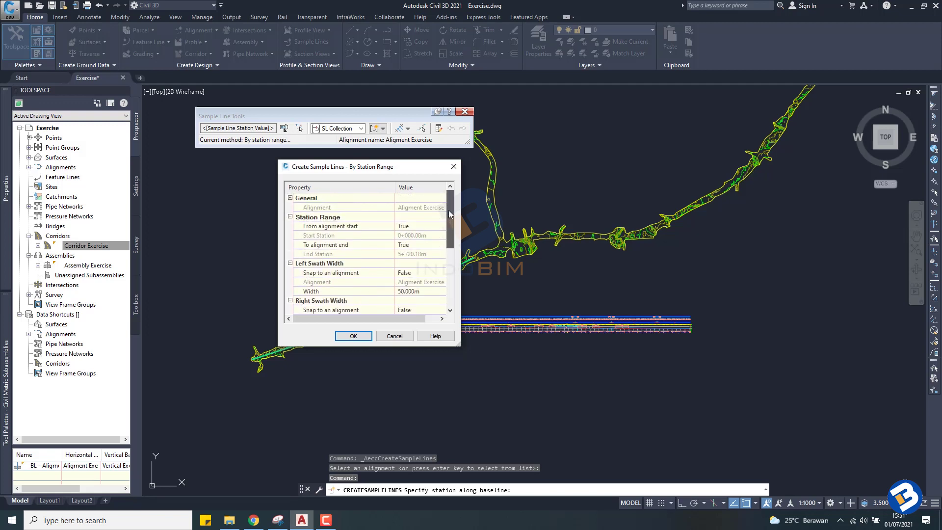
pyautogui.moveTo(453, 244); pyautogui.dragTo(451, 308)
pyautogui.click(353, 336)
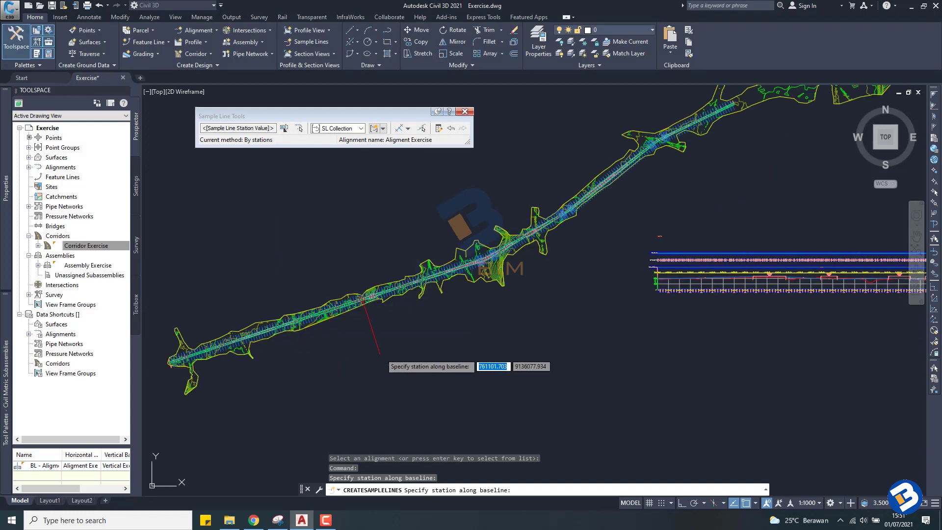
# - Examine the new sample lines and their spacing along the corridor from the alignment start
pyautogui.moveTo(312, 352); pyautogui.dragTo(465, 336, button='middle')
pyautogui.scroll(6, 384, 338)
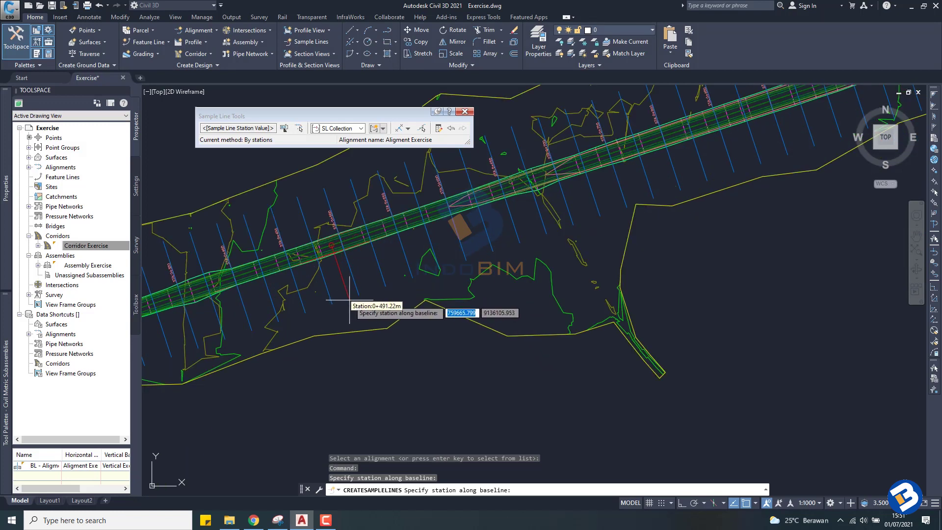
pyautogui.scroll(-2, 491, 243)
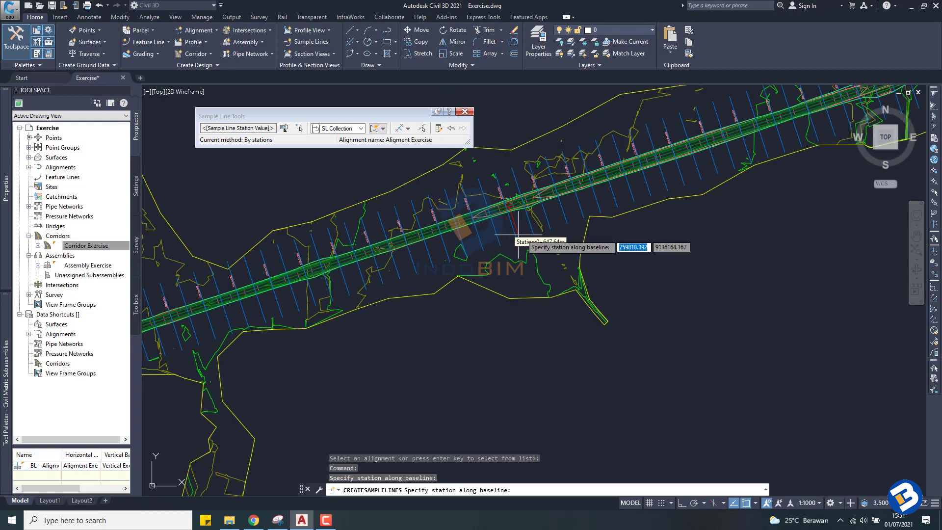
pyautogui.moveTo(513, 241); pyautogui.dragTo(429, 289, button='middle')
pyautogui.moveTo(535, 260)
pyautogui.mouseDown(button='middle')
pyautogui.moveTo(444, 299)
pyautogui.moveTo(561, 319)
pyautogui.mouseUp(button='middle')
pyautogui.scroll(5, 436, 301)
pyautogui.scroll(-2, 436, 302)
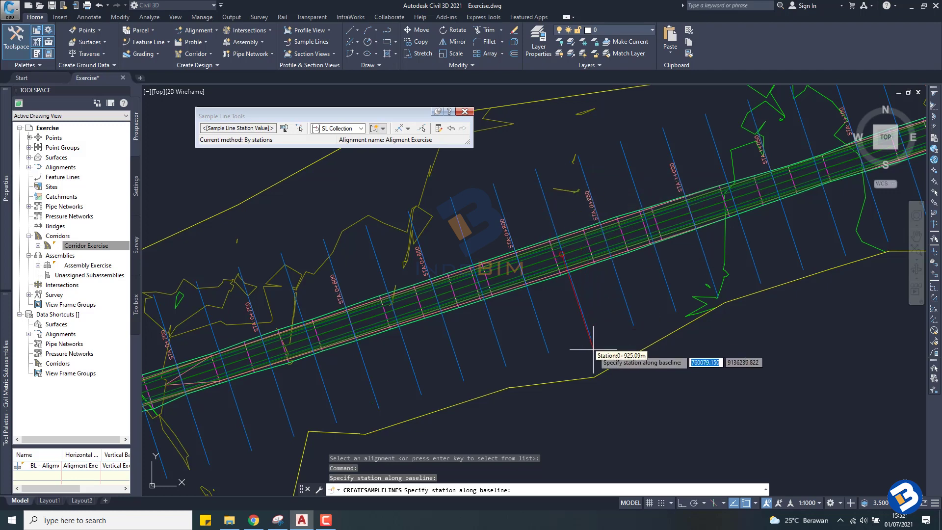
pyautogui.scroll(-6, 593, 350)
pyautogui.moveTo(593, 346); pyautogui.dragTo(596, 269, button='middle')
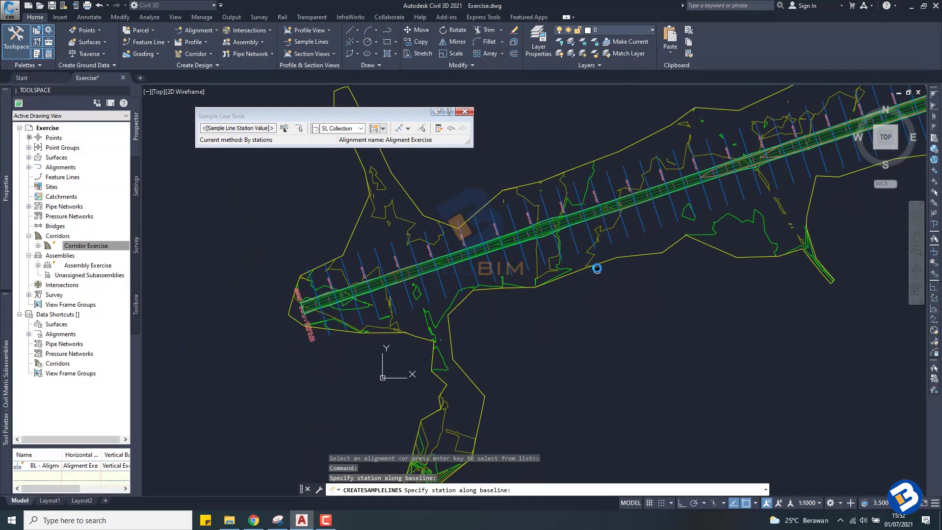
pyautogui.scroll(3, 367, 305)
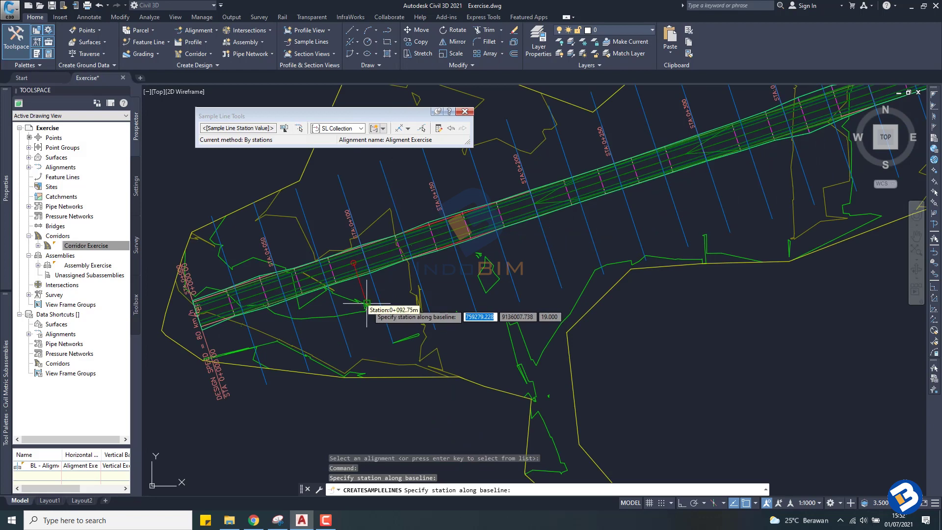
pyautogui.scroll(-2, 367, 304)
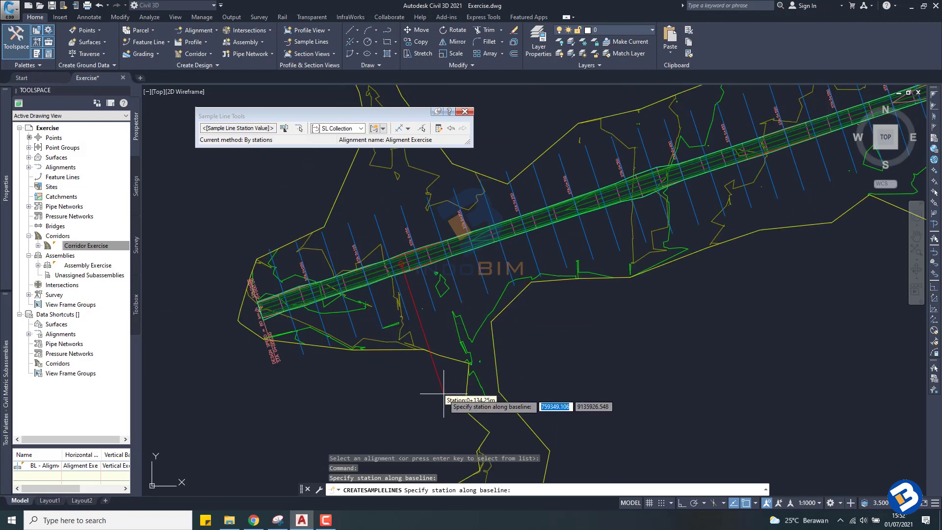
# - End the sample line creation and check the sample line at station 0+225.00
pyautogui.press('Escape')
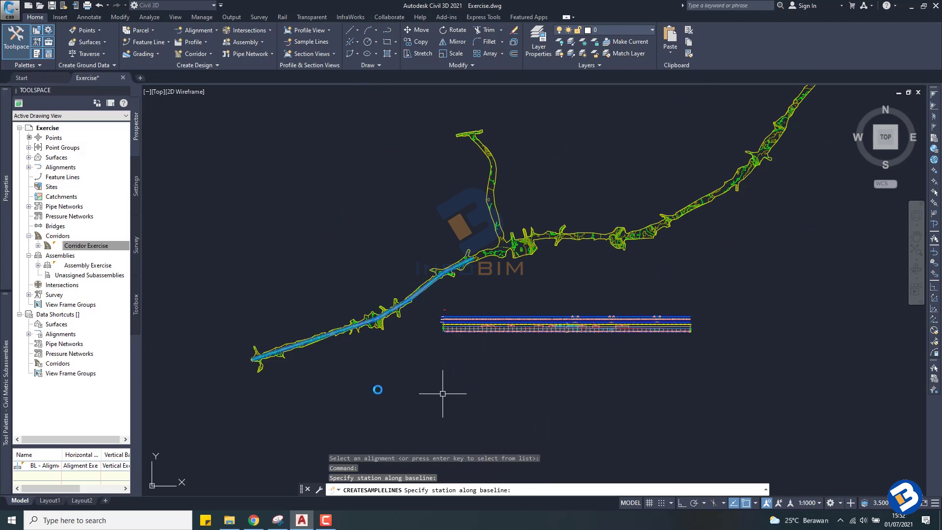
pyautogui.press('Escape')
pyautogui.scroll(4, 262, 339)
pyautogui.scroll(5, 422, 290)
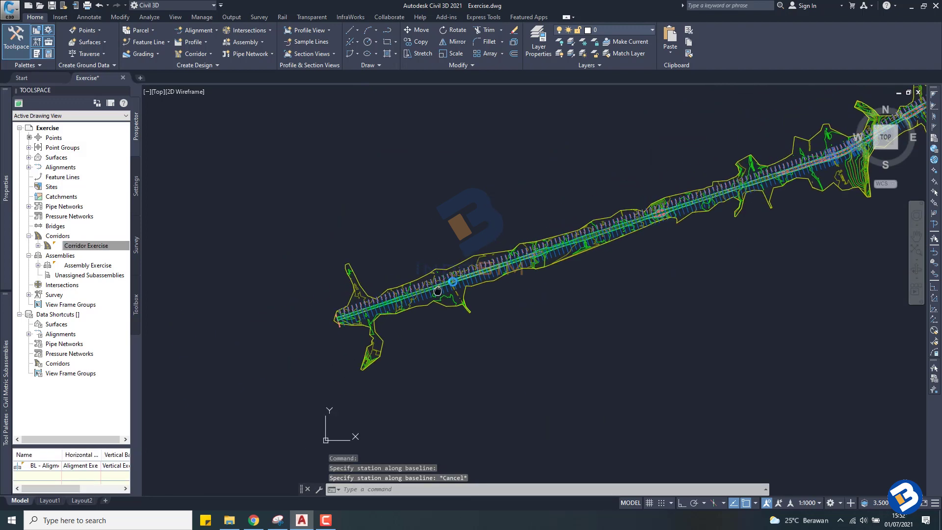
pyautogui.click(427, 286)
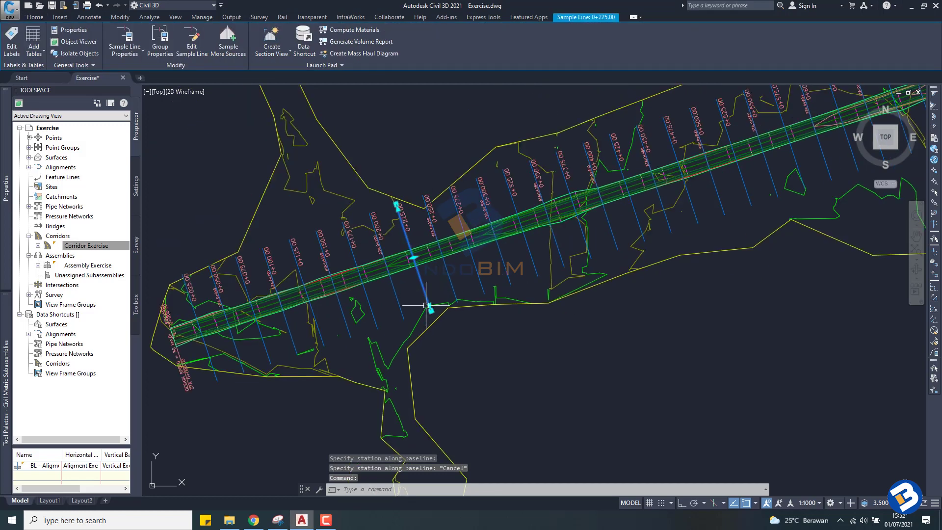
pyautogui.press('Escape')
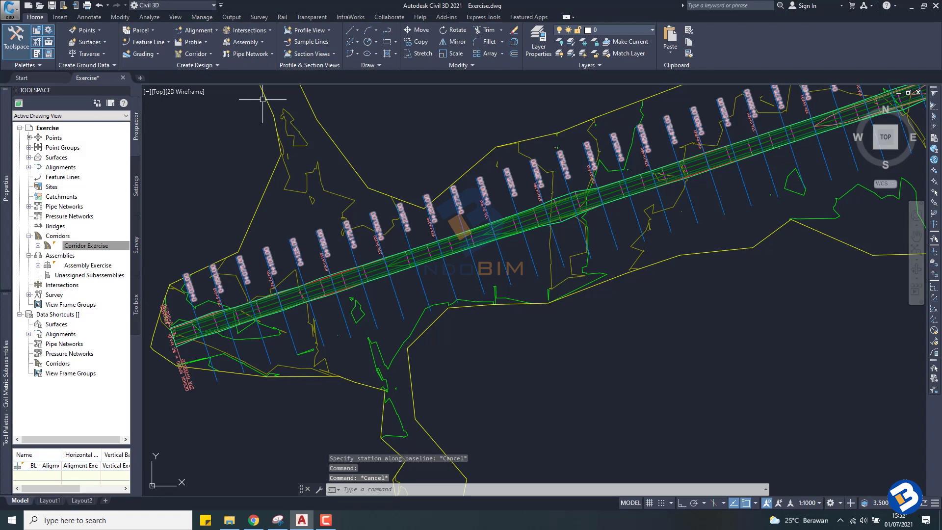
# - Start creating multiple section views for the sample lines
pyautogui.scroll(-2, 299, 141)
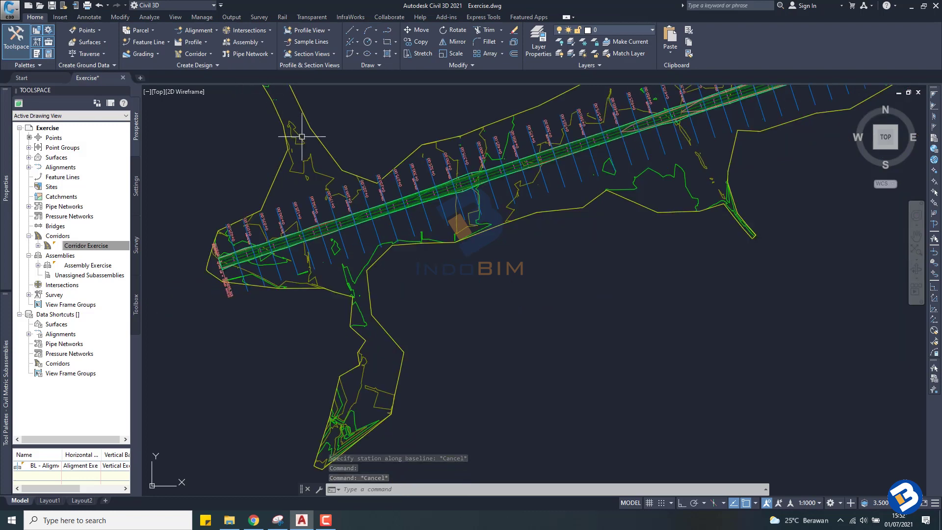
pyautogui.moveTo(309, 130); pyautogui.dragTo(307, 173, button='middle')
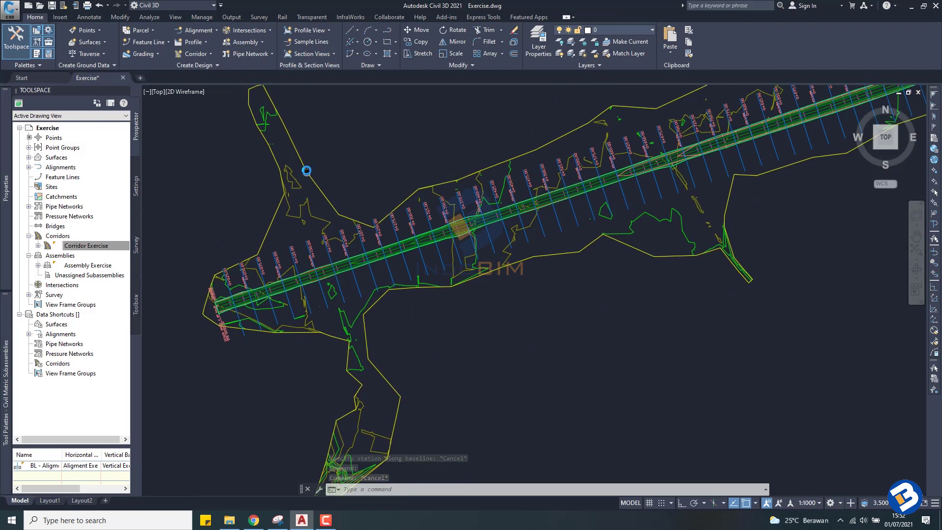
pyautogui.click(331, 54)
pyautogui.click(266, 69)
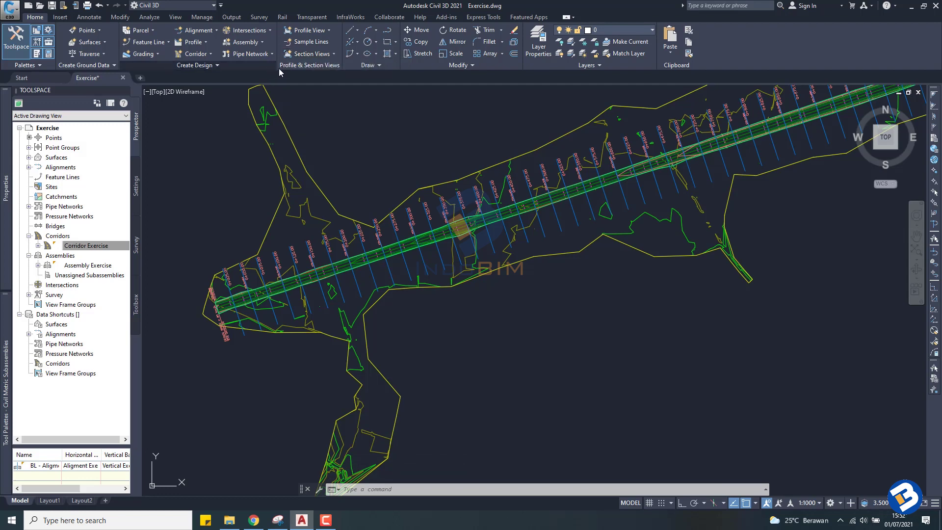
pyautogui.click(332, 54)
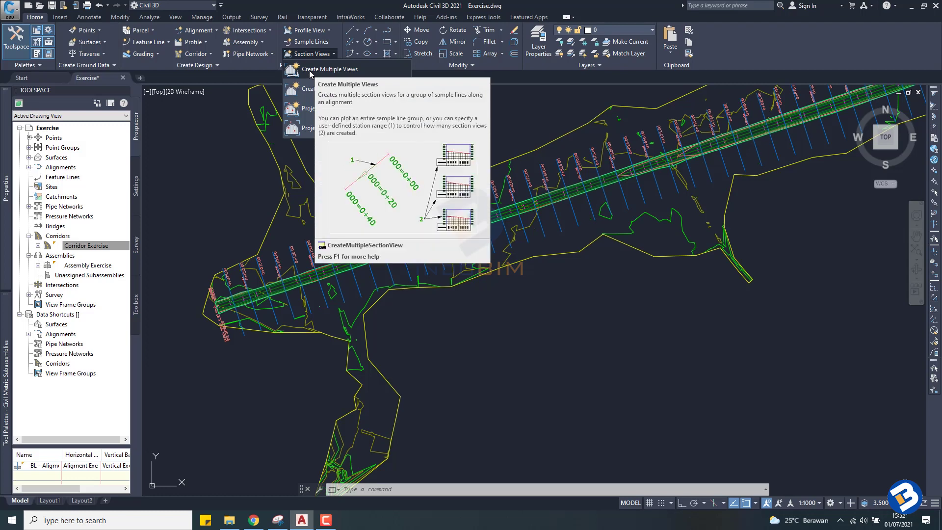
pyautogui.click(310, 71)
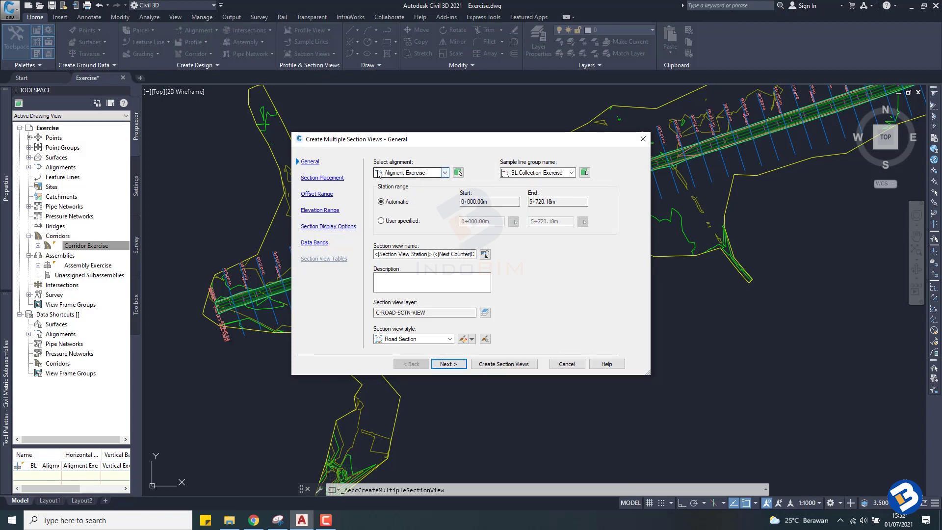
# - Choose Aligment Exercise as the alignment and SL Collection Exercise as the sample line group for the section views
pyautogui.click(445, 172)
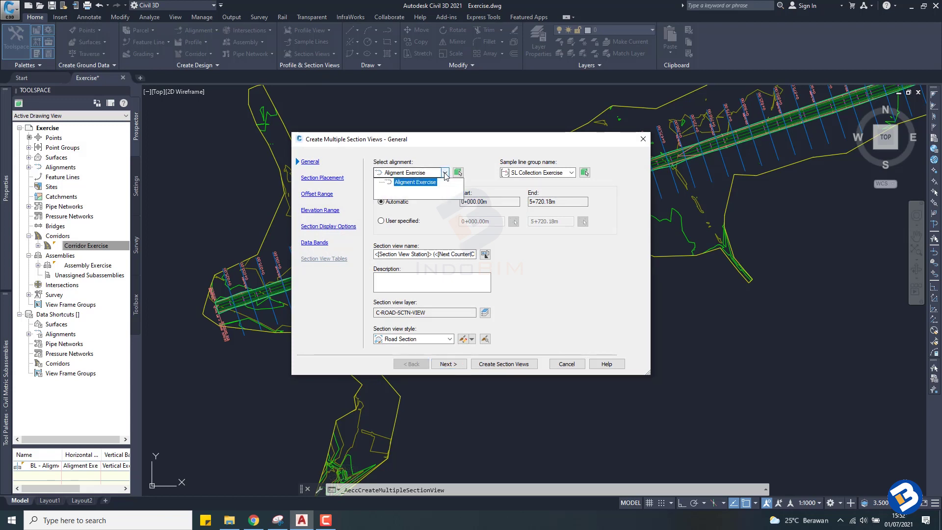
pyautogui.click(406, 182)
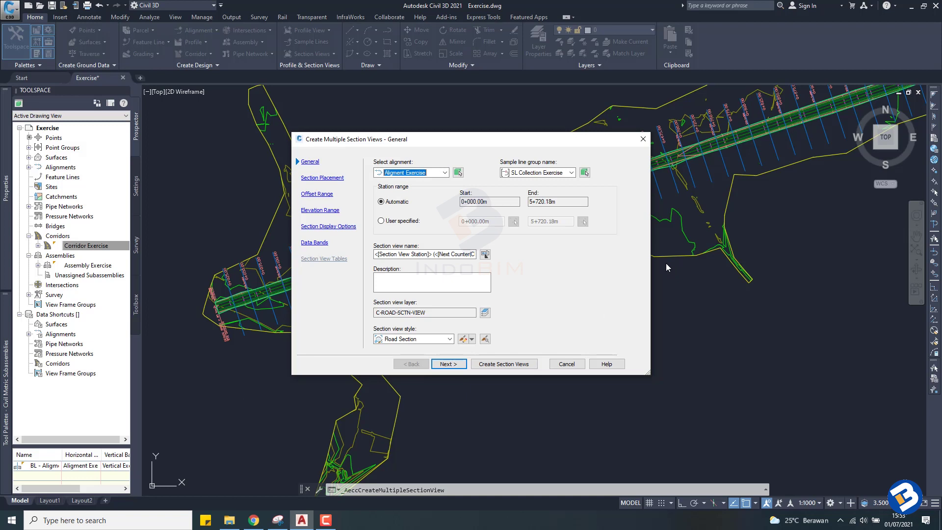
pyautogui.click(444, 173)
pyautogui.click(444, 173)
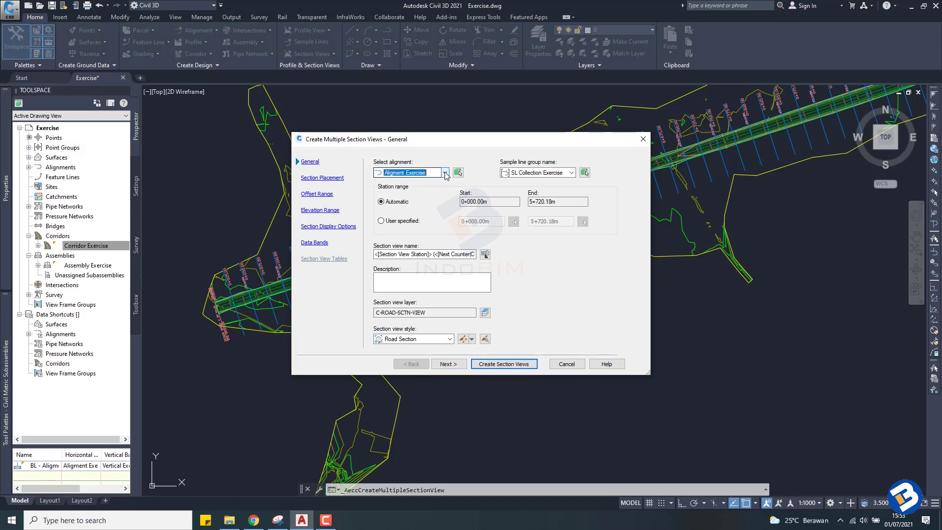
pyautogui.click(571, 172)
pyautogui.click(562, 181)
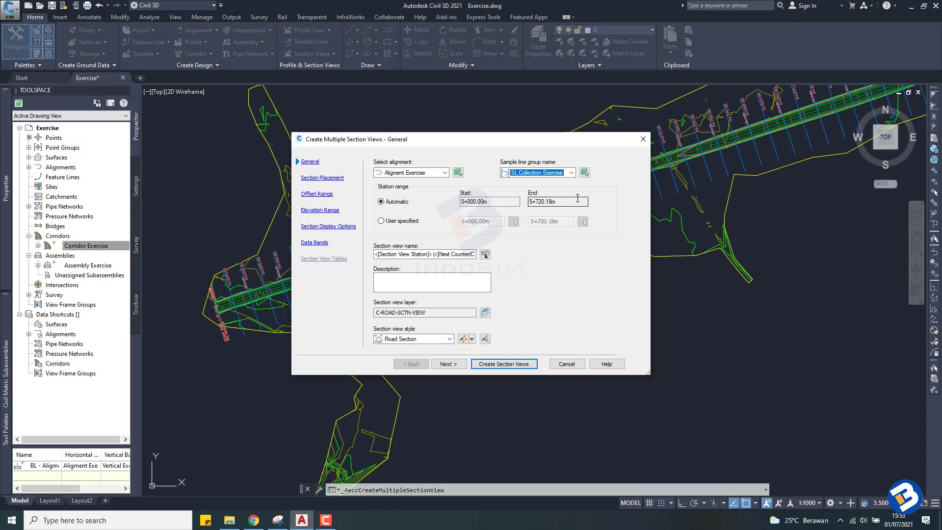
# - Set the section views' station range to Automatic and continue to the section placement settings
pyautogui.click(381, 221)
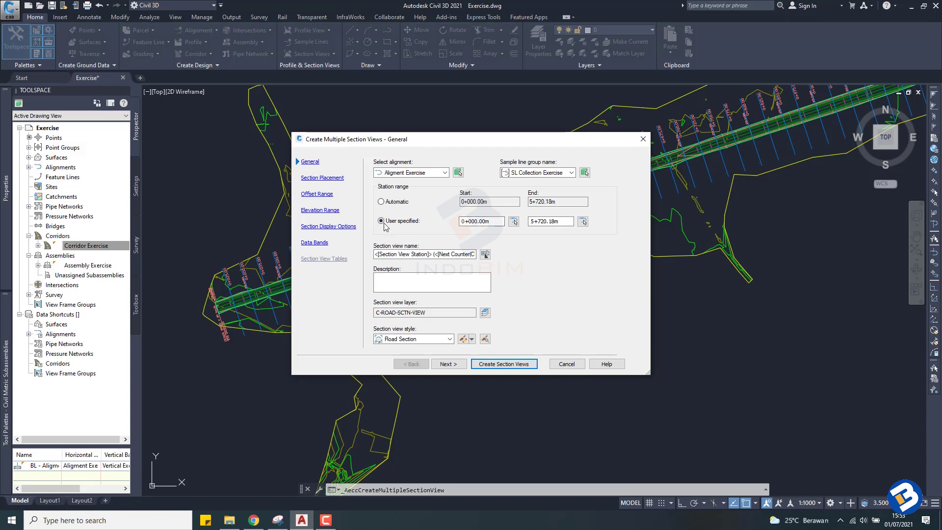
pyautogui.click(381, 202)
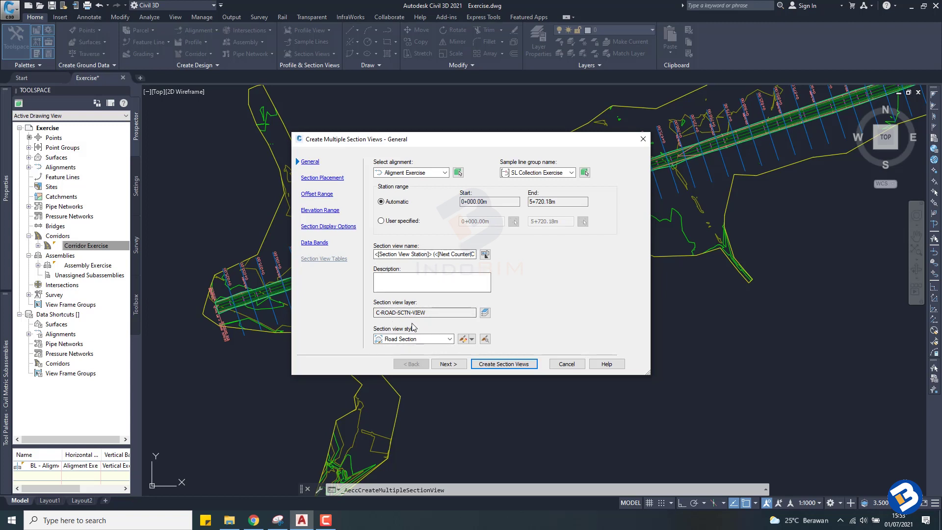
pyautogui.click(447, 364)
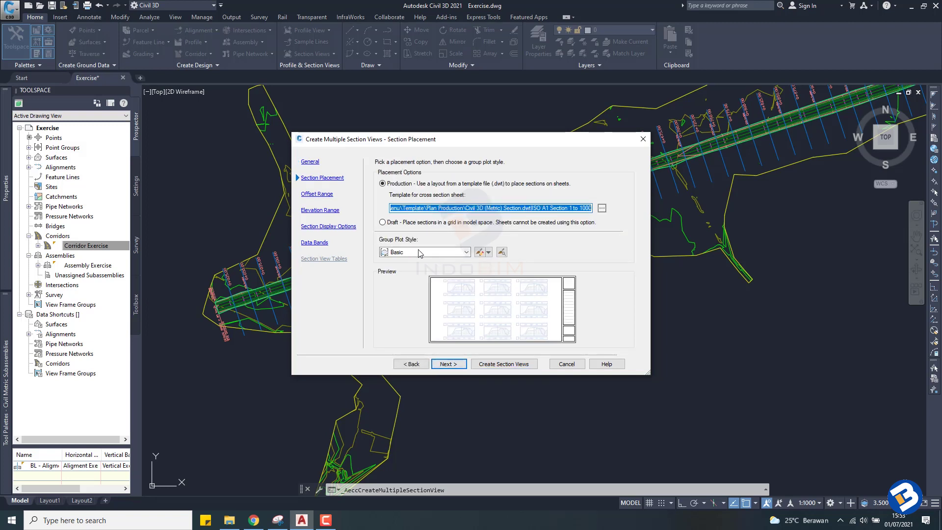
# - Inspect the Basic group plot style's plot area and display settings, leaving the style unmodified
pyautogui.click(467, 253)
pyautogui.click(468, 254)
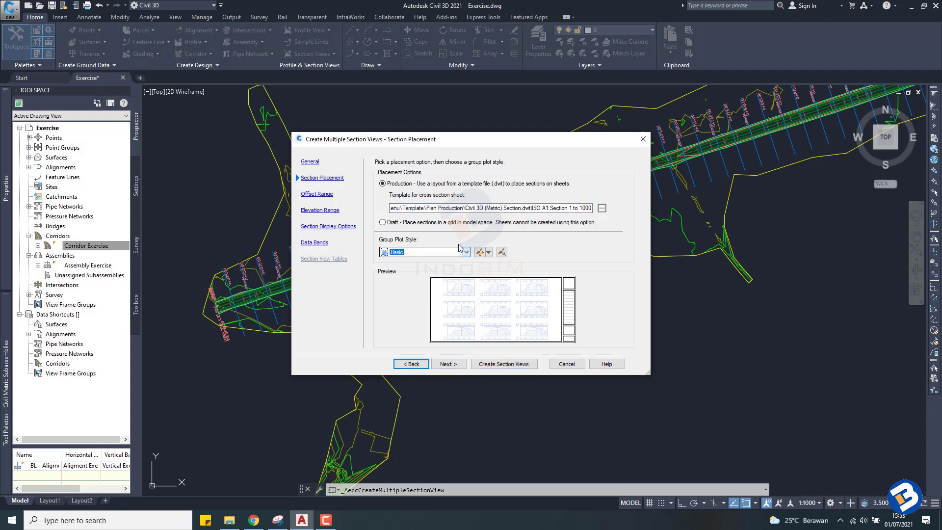
pyautogui.click(479, 252)
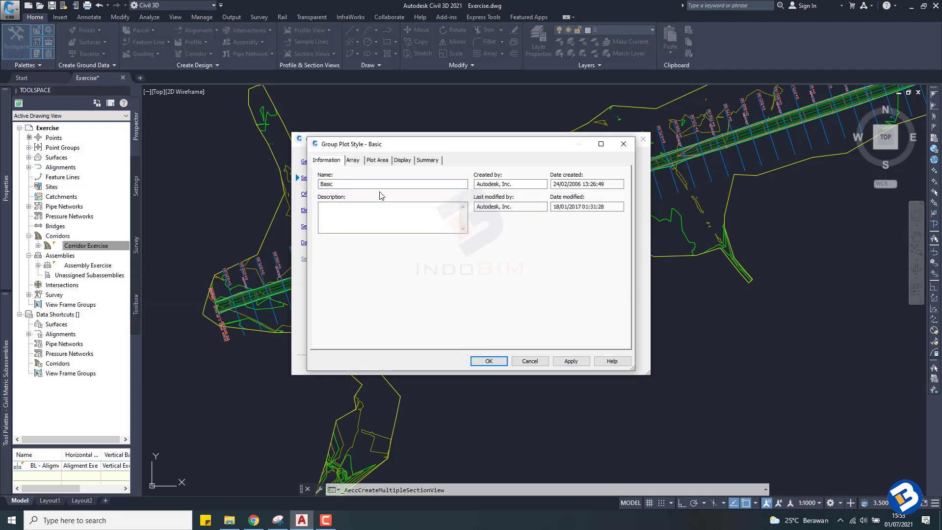
pyautogui.click(377, 160)
pyautogui.click(405, 161)
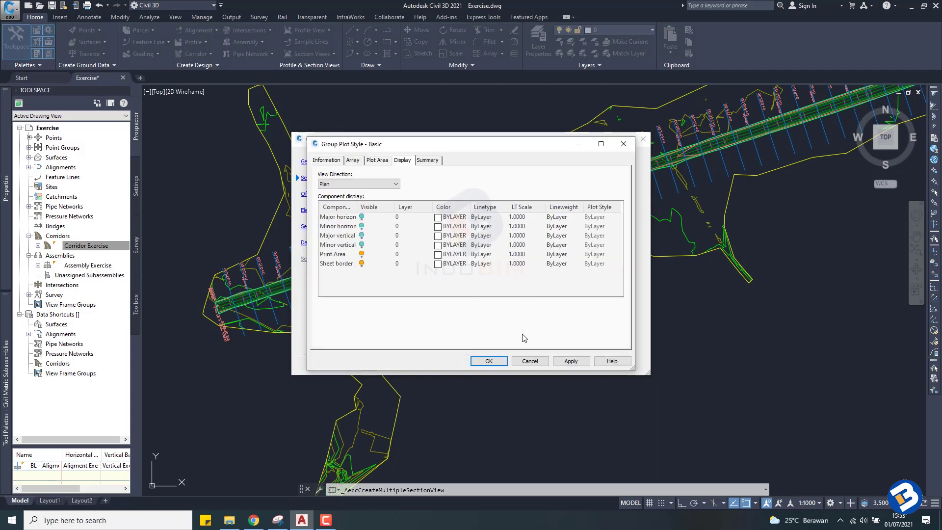
pyautogui.click(531, 362)
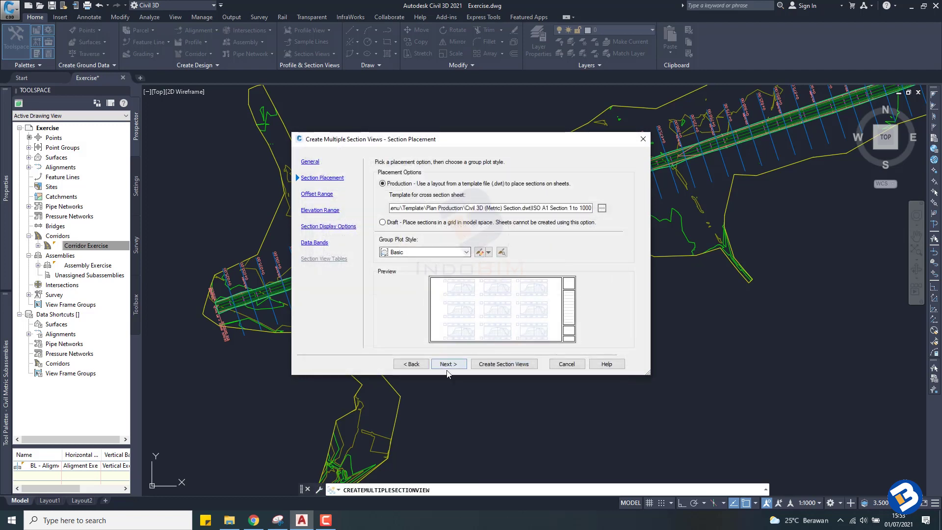
# - Keep the Basic plot style and the automatic offset and elevation ranges, continuing to the section display options
pyautogui.click(449, 364)
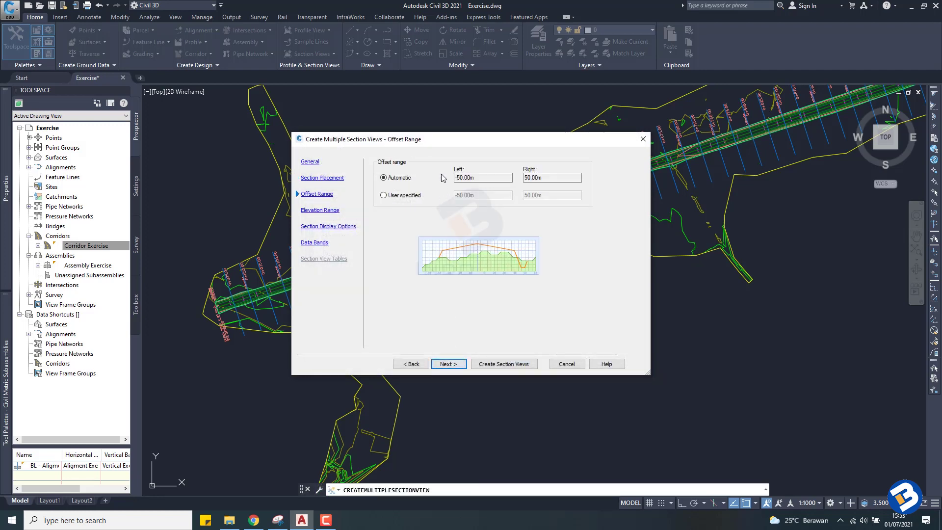
pyautogui.click(469, 177)
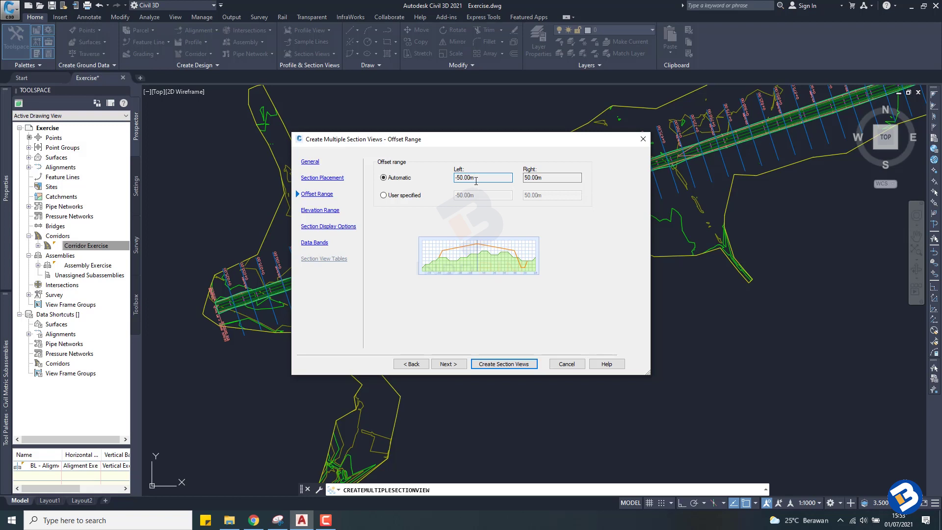
pyautogui.click(448, 364)
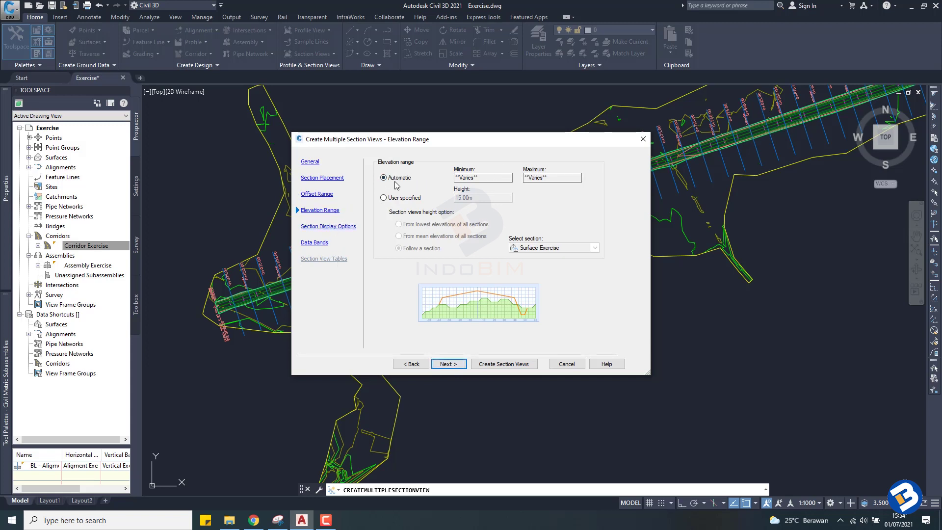
pyautogui.click(446, 366)
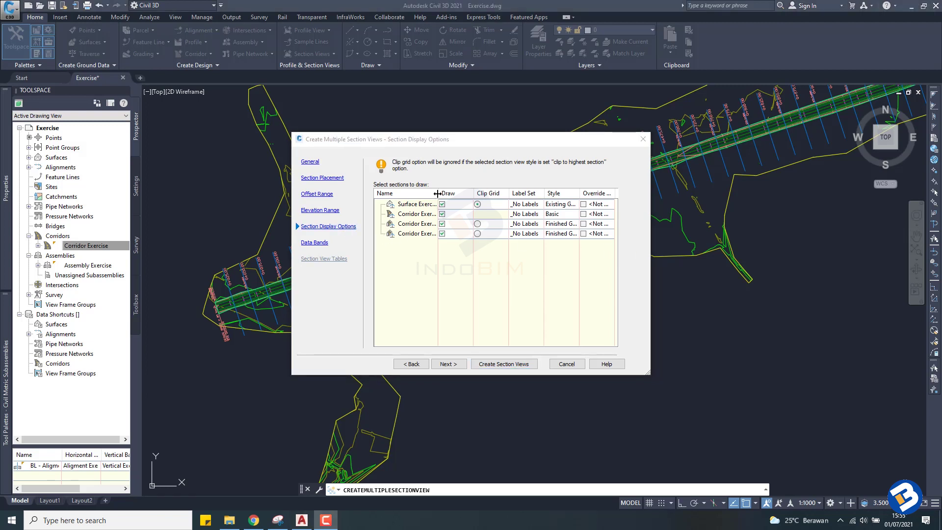
# - Choose EG Section Labels as the label set for the Surface Exercise section
pyautogui.moveTo(439, 193); pyautogui.dragTo(450, 194)
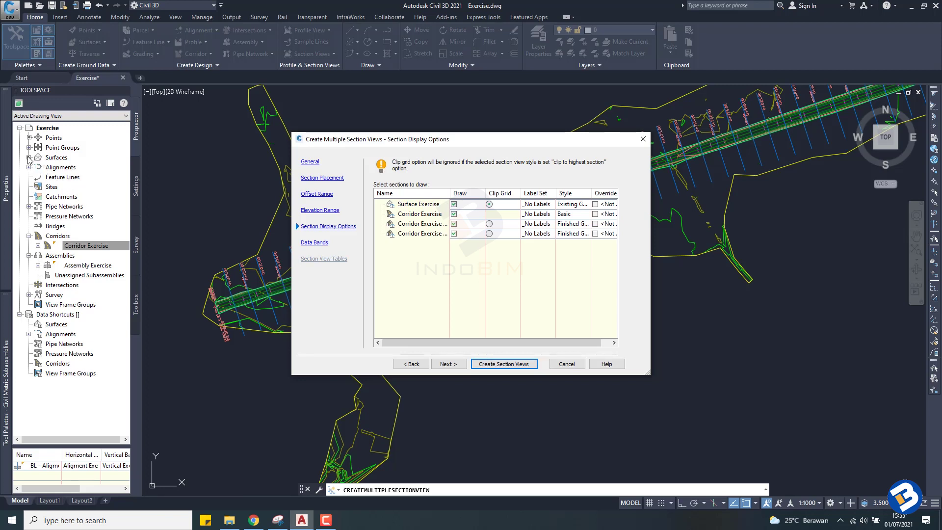
pyautogui.moveTo(453, 343); pyautogui.dragTo(462, 343)
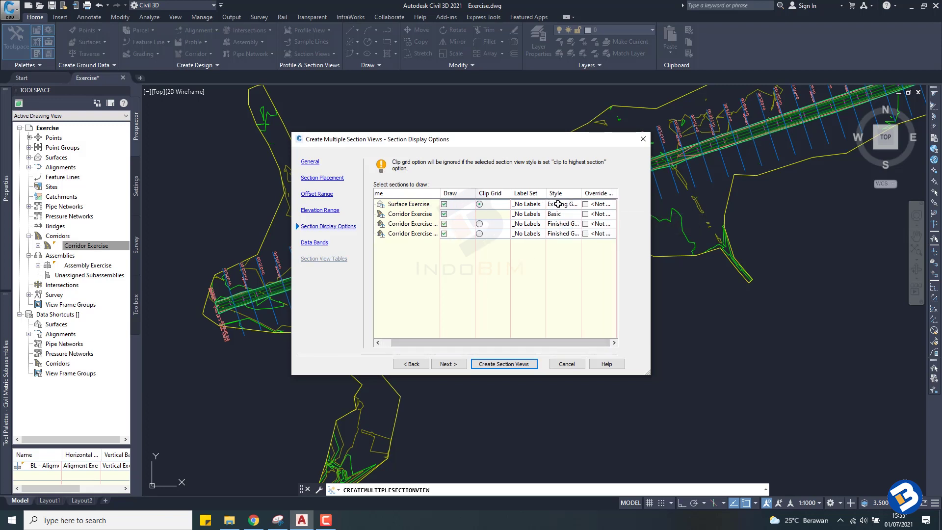
pyautogui.click(523, 206)
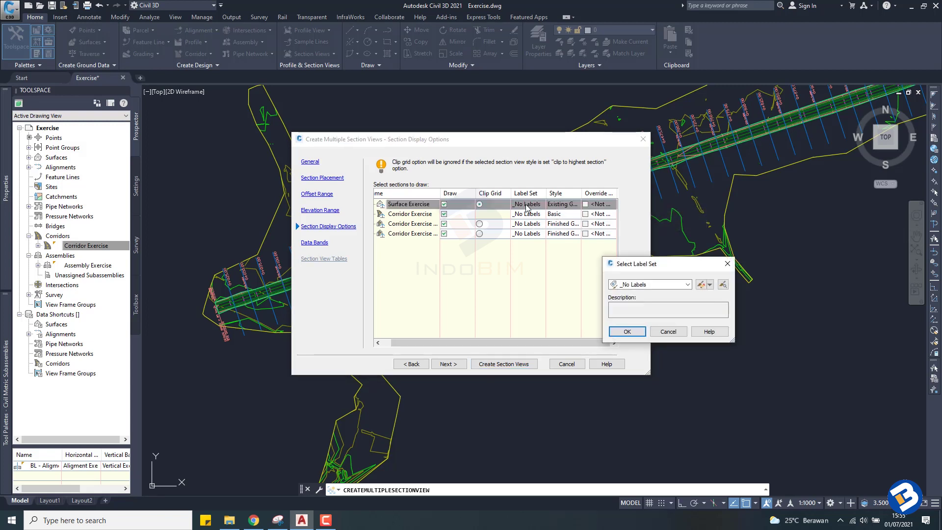
pyautogui.click(688, 285)
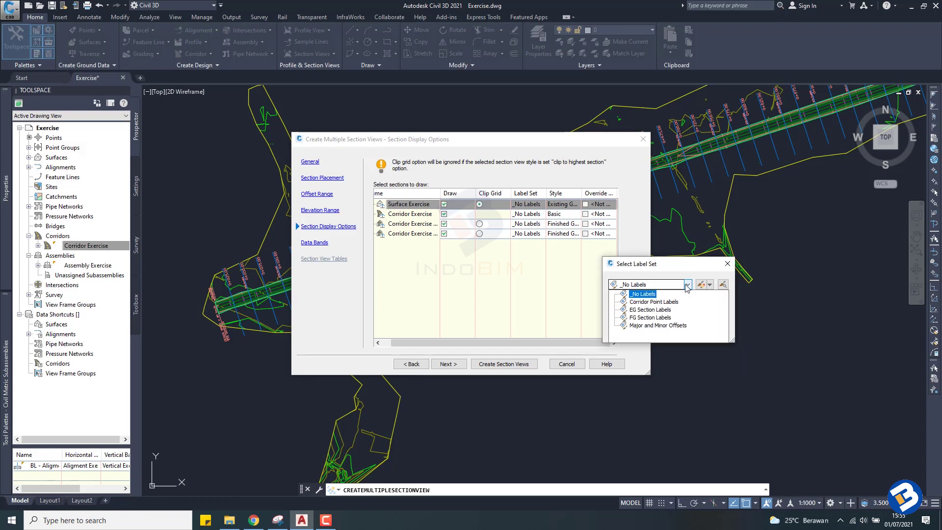
pyautogui.click(656, 310)
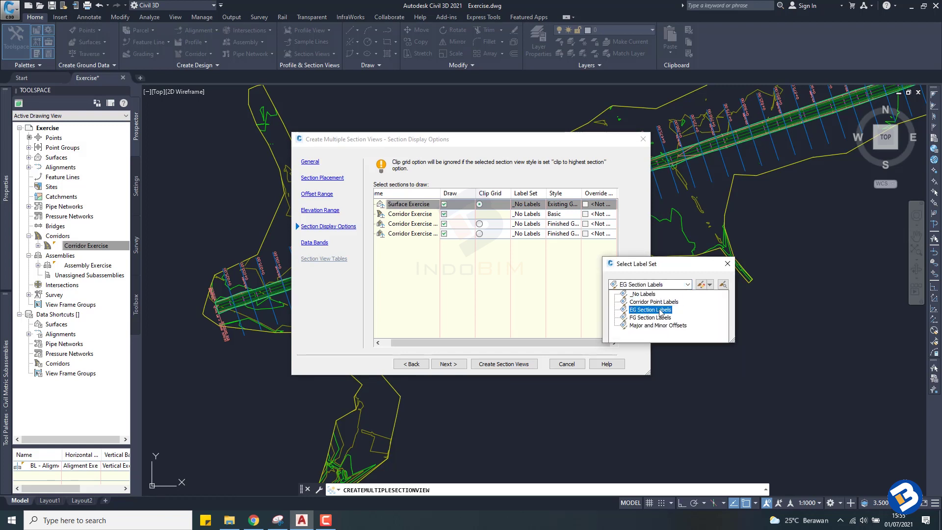
pyautogui.click(658, 311)
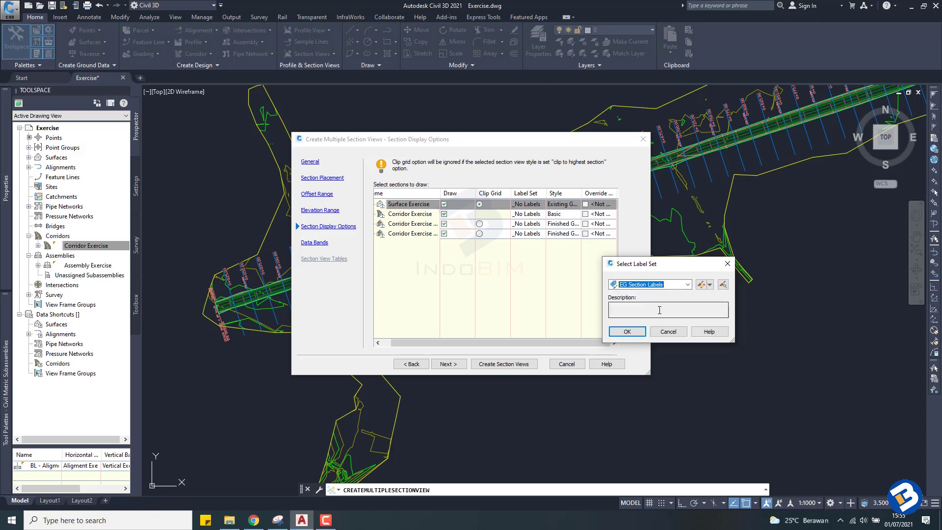
# - Open the EG Section Labels set for editing and examine its label types and major offset label styles
pyautogui.click(701, 284)
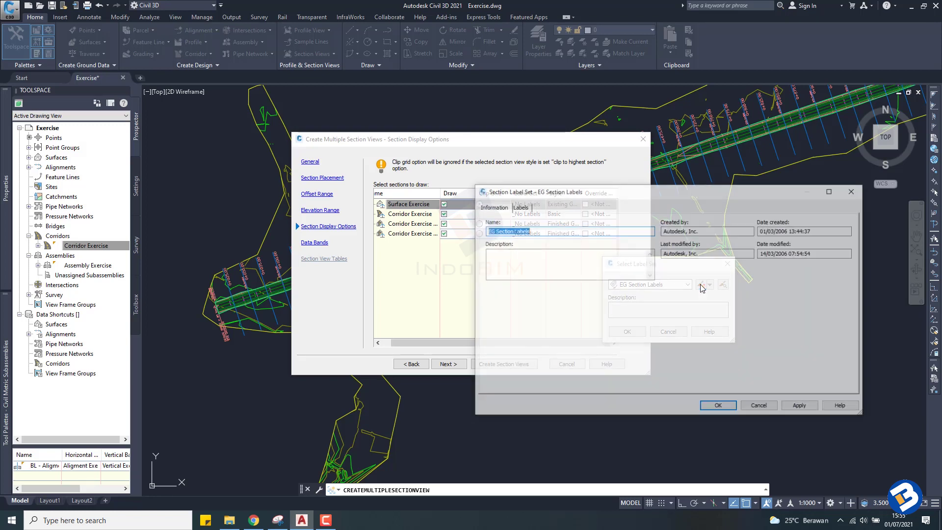
pyautogui.click(520, 208)
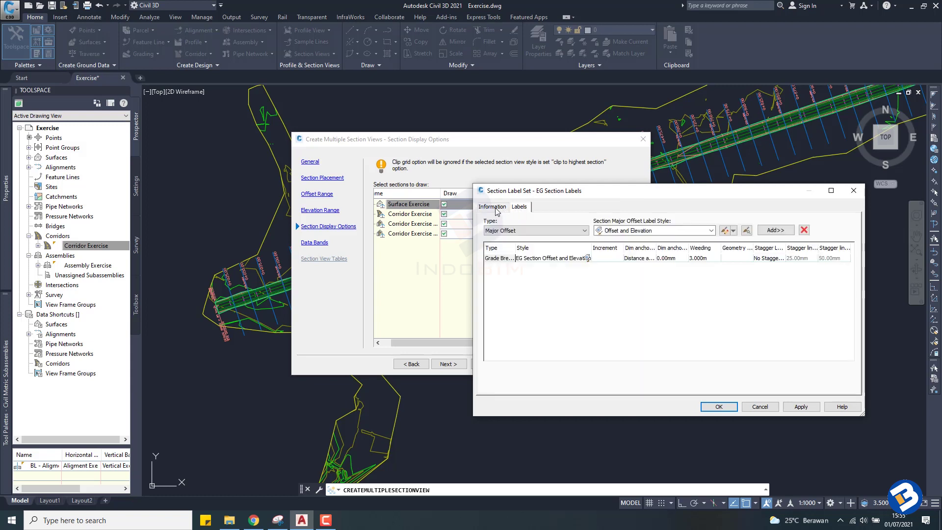
pyautogui.click(492, 207)
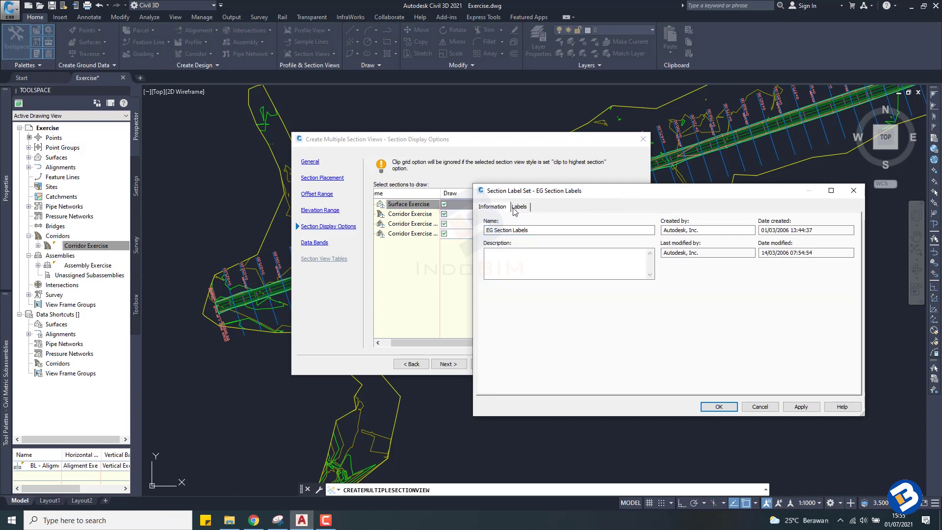
pyautogui.click(518, 207)
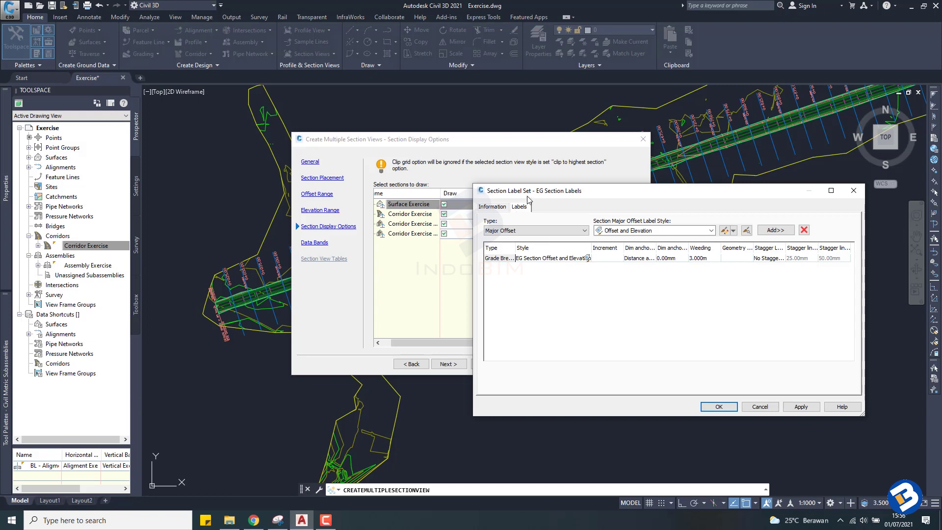
pyautogui.click(501, 210)
pyautogui.click(520, 207)
pyautogui.click(584, 231)
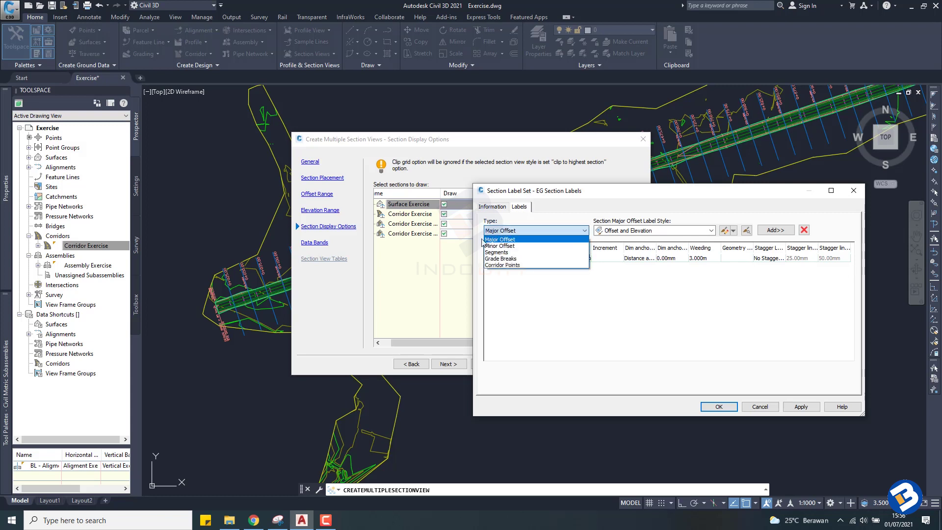
pyautogui.click(526, 239)
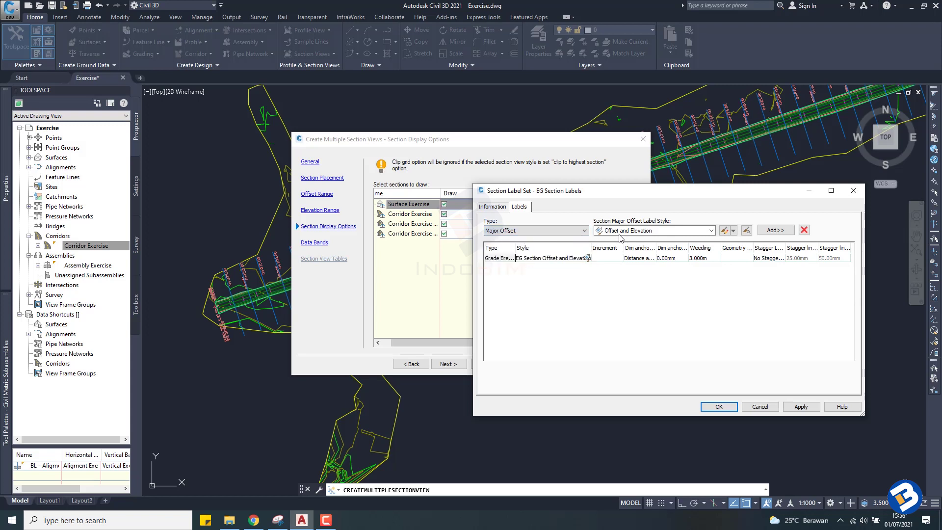
pyautogui.click(711, 230)
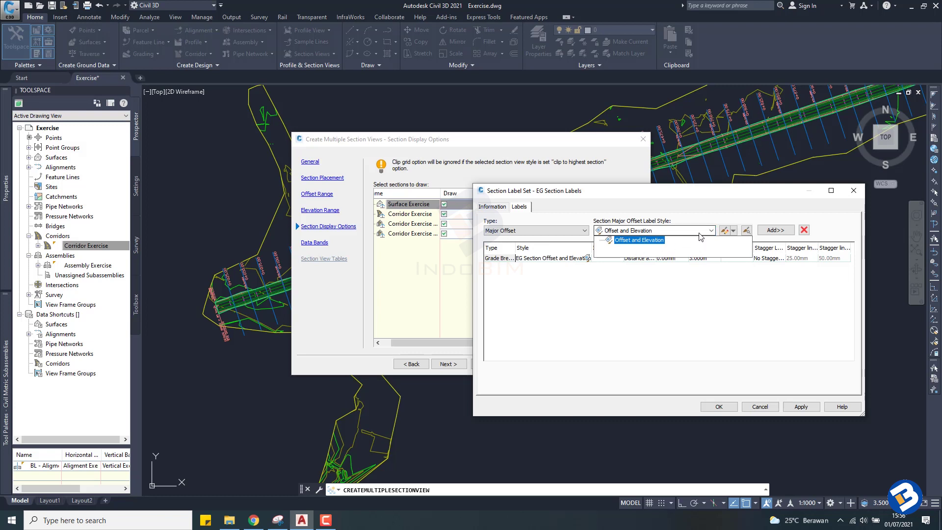
pyautogui.click(714, 232)
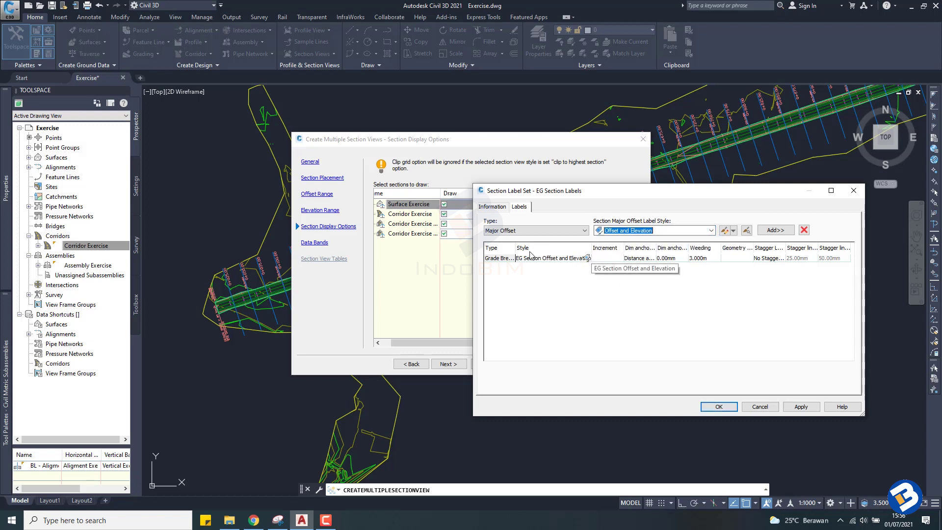
# - Open the grade break label's EG Section Offset and Elevation style for editing
pyautogui.click(588, 258)
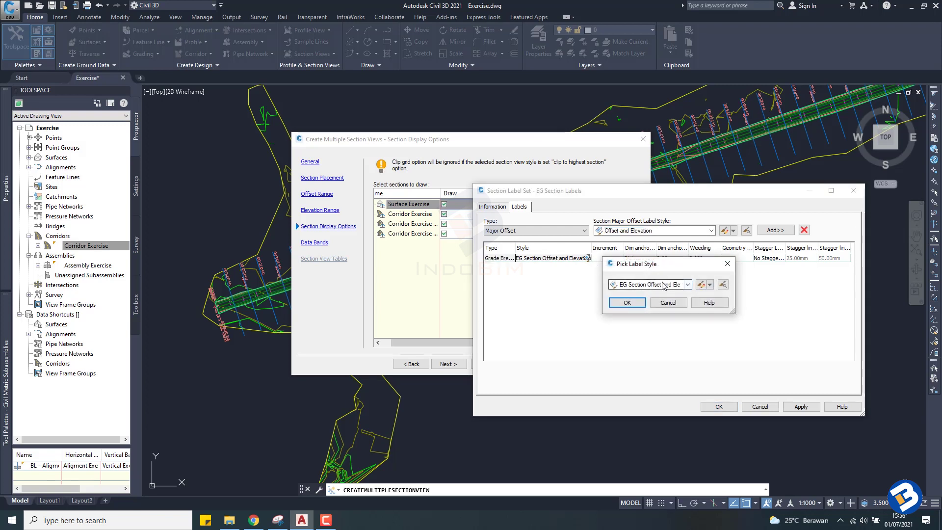
pyautogui.click(688, 284)
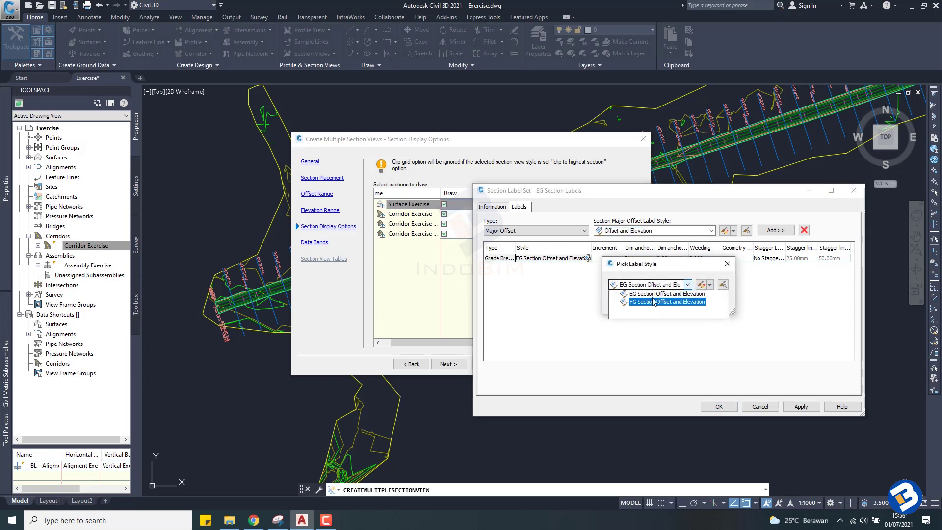
pyautogui.click(688, 285)
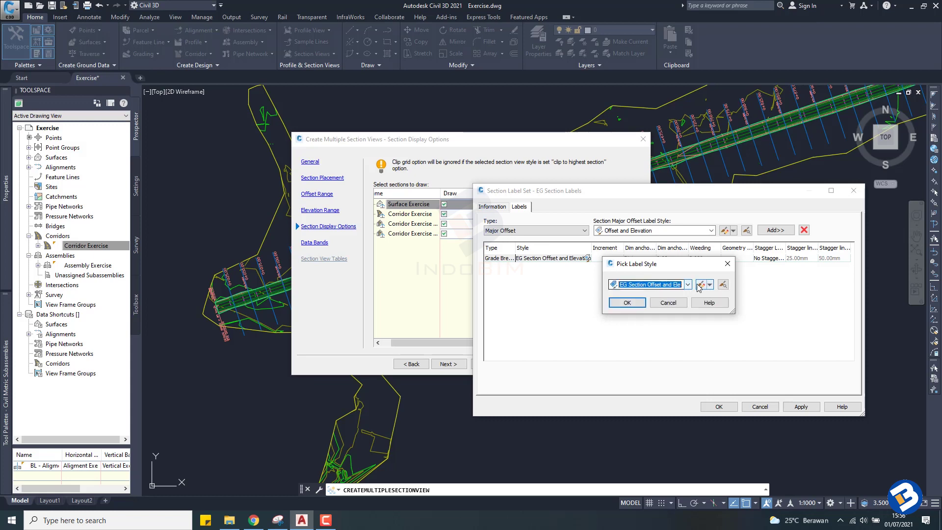
pyautogui.click(701, 286)
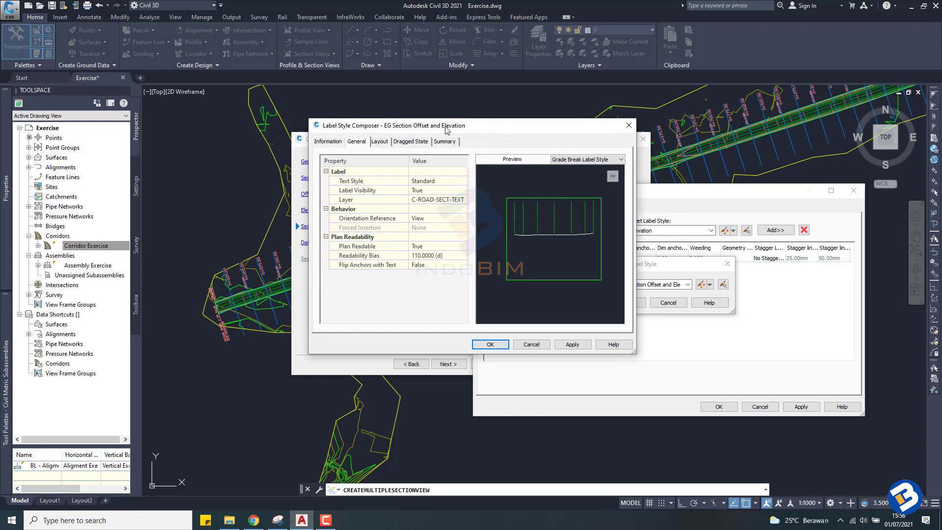
# - Review the label style's information, general, layout and dragged state settings
pyautogui.click(327, 141)
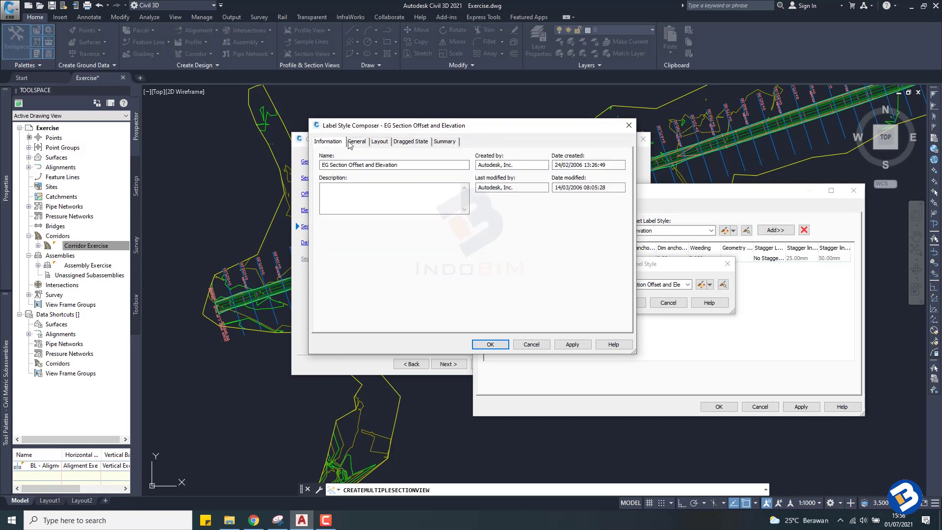
pyautogui.click(356, 142)
pyautogui.click(380, 142)
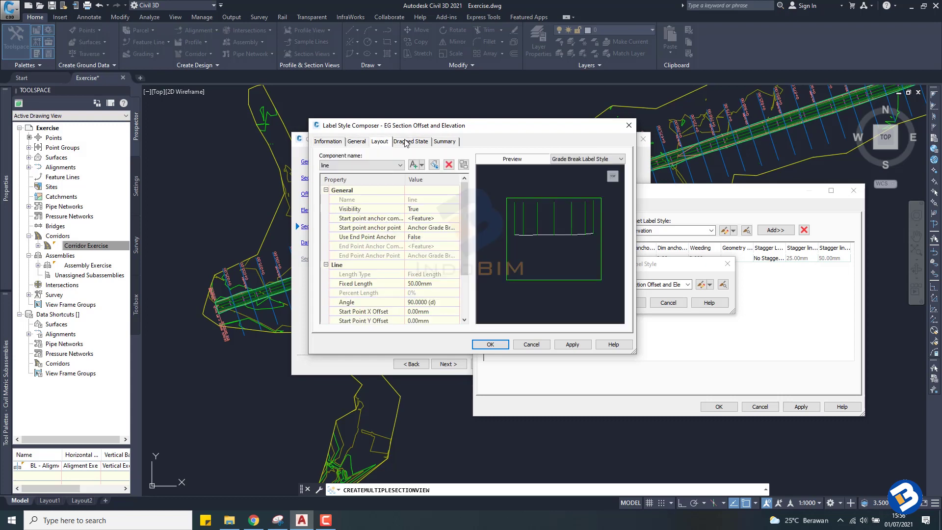
pyautogui.click(405, 141)
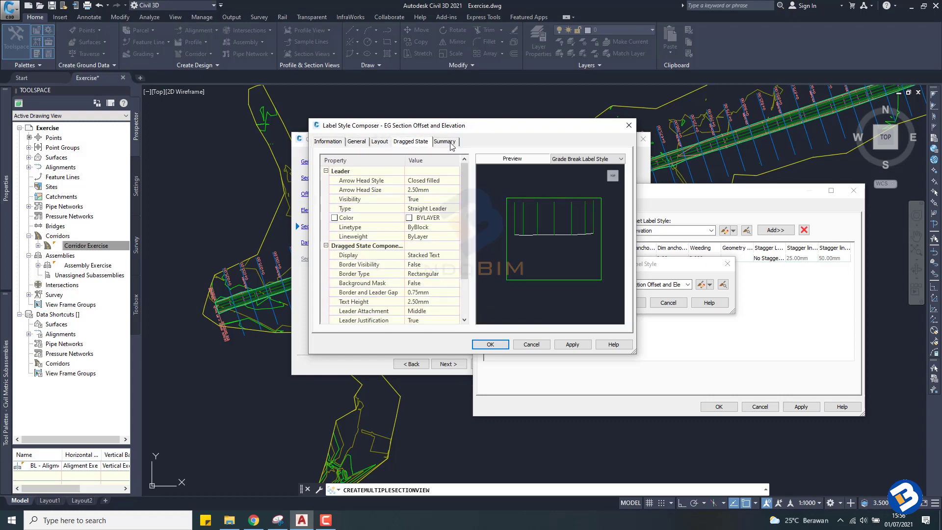
pyautogui.click(380, 142)
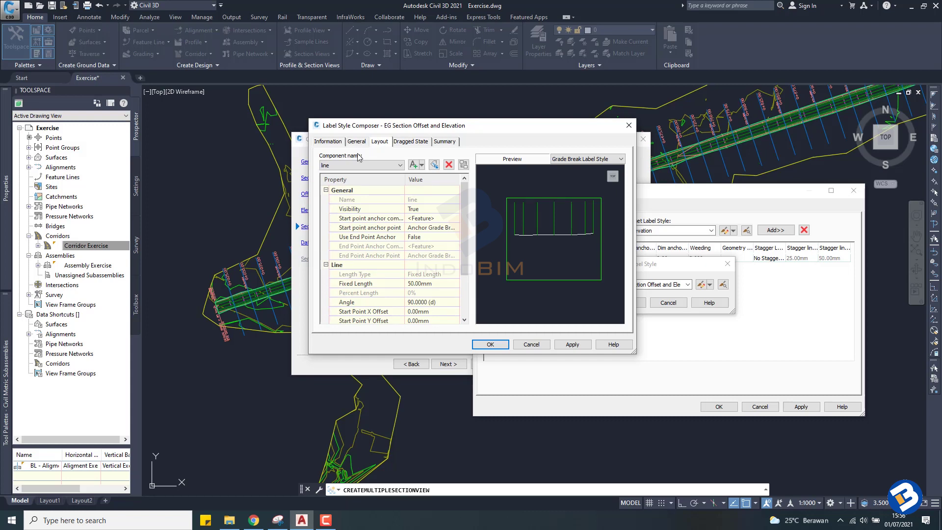
pyautogui.click(357, 143)
pyautogui.click(379, 143)
# - Set the text height of the label style's Elevation component to 1 mm
pyautogui.click(350, 164)
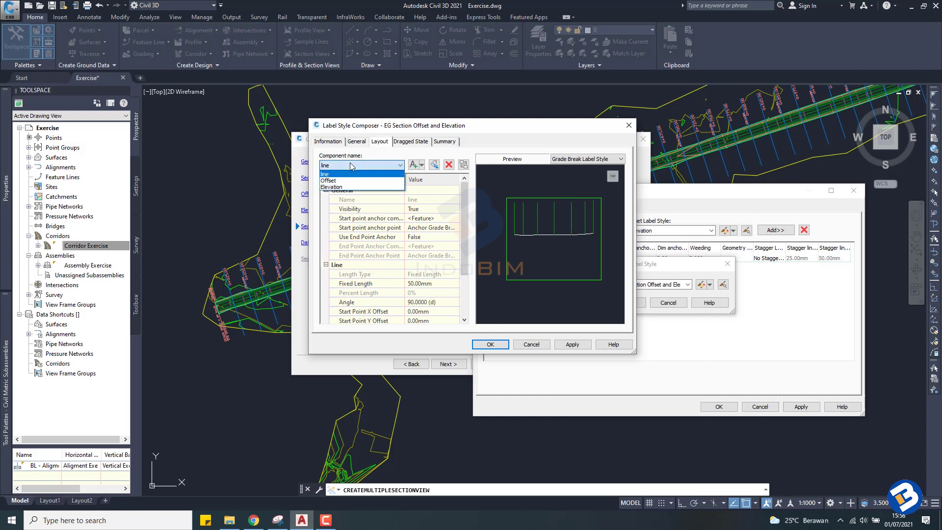
pyautogui.click(331, 187)
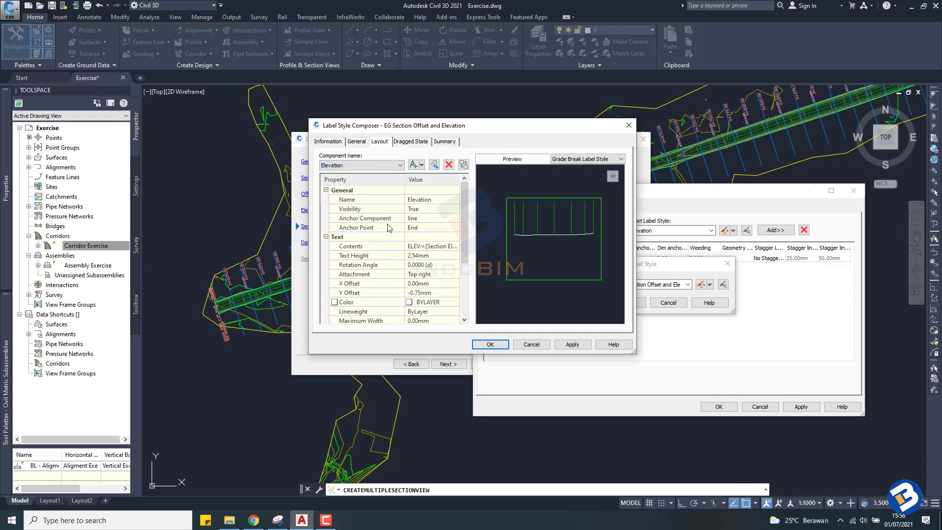
pyautogui.click(406, 255)
pyautogui.click(406, 255)
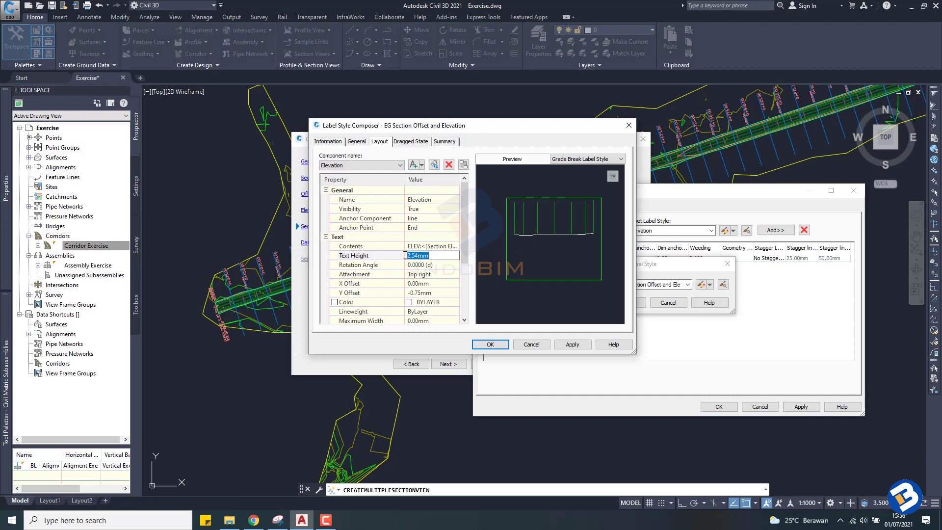
pyautogui.write('1')
pyautogui.click(427, 265)
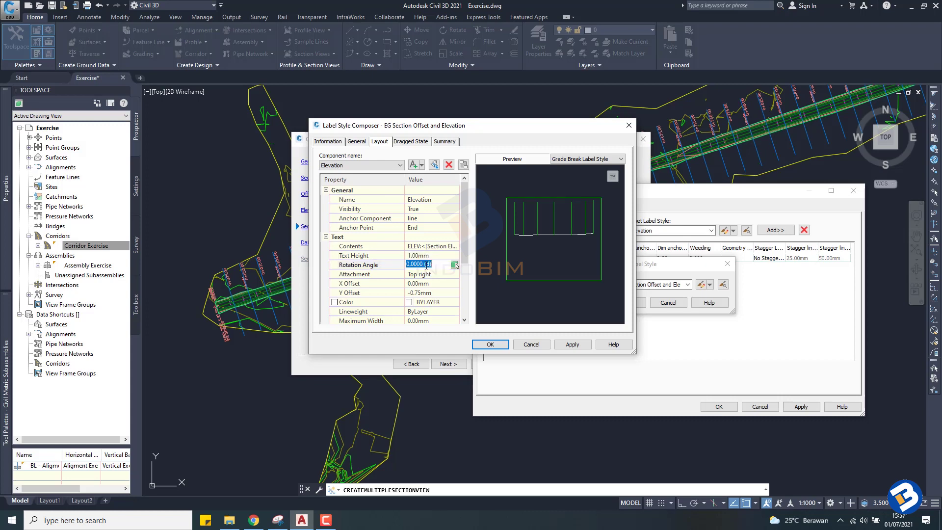
pyautogui.scroll(-2, 426, 265)
pyautogui.scroll(2, 426, 268)
pyautogui.scroll(-3, 426, 268)
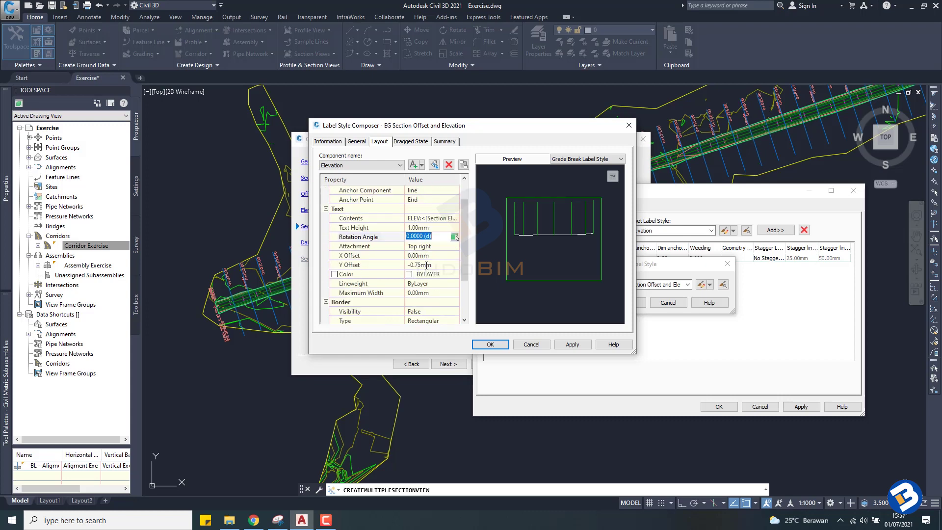
# - Set the border colour of the label style's Elevation component to red, colour index 10
pyautogui.scroll(3, 427, 268)
pyautogui.scroll(-3, 435, 271)
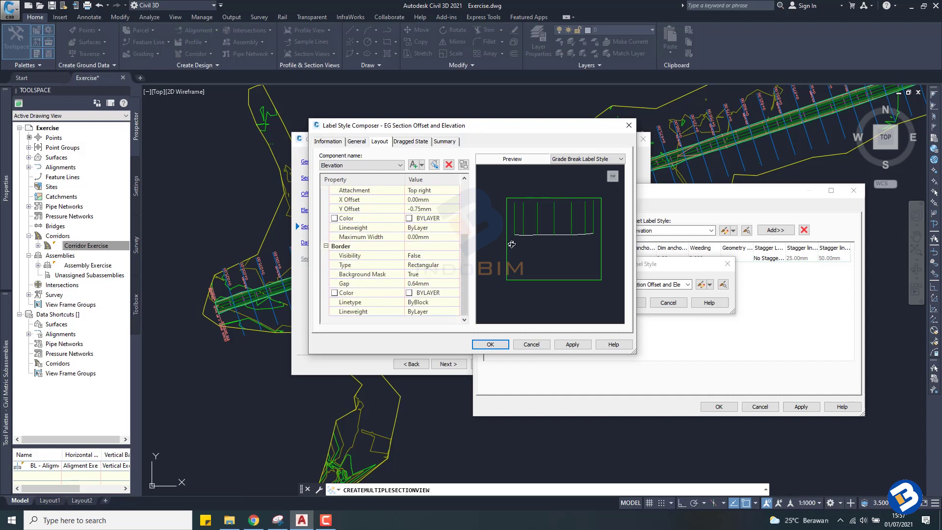
pyautogui.click(411, 295)
pyautogui.click(455, 293)
pyautogui.click(393, 226)
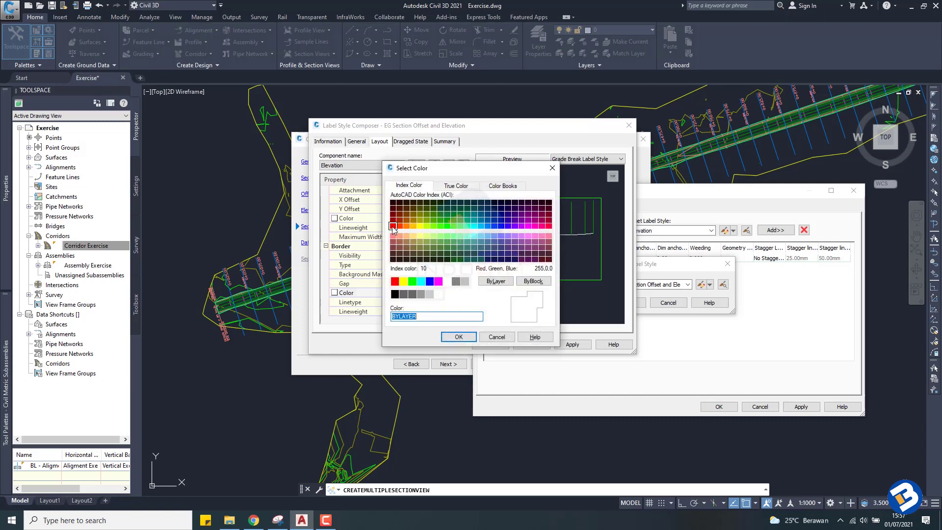
pyautogui.click(459, 337)
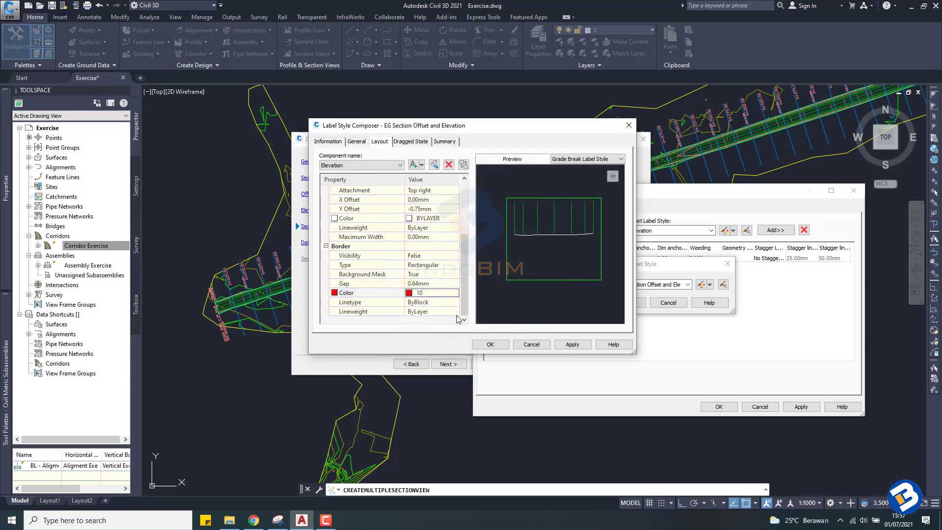
# - Set the colour of the label style's line component to red, colour index 10
pyautogui.moveTo(463, 278); pyautogui.dragTo(465, 202)
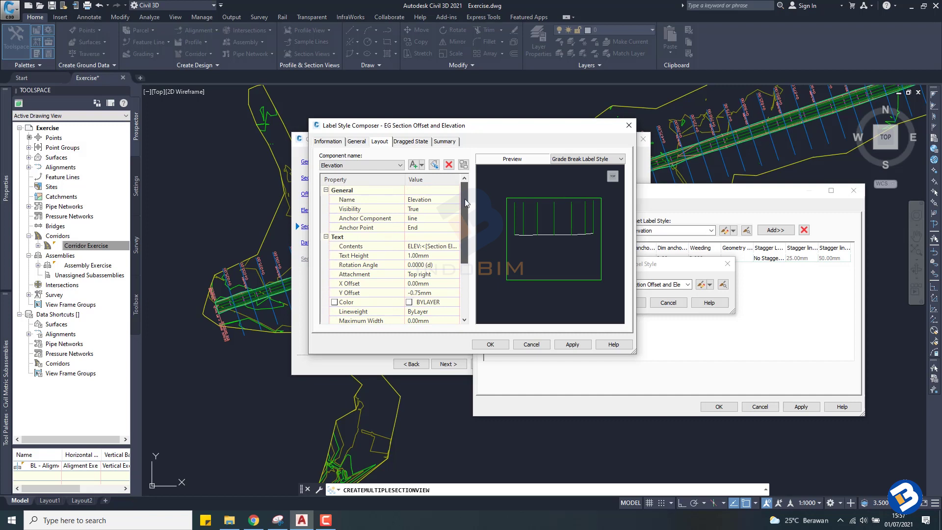
pyautogui.click(378, 165)
pyautogui.click(354, 175)
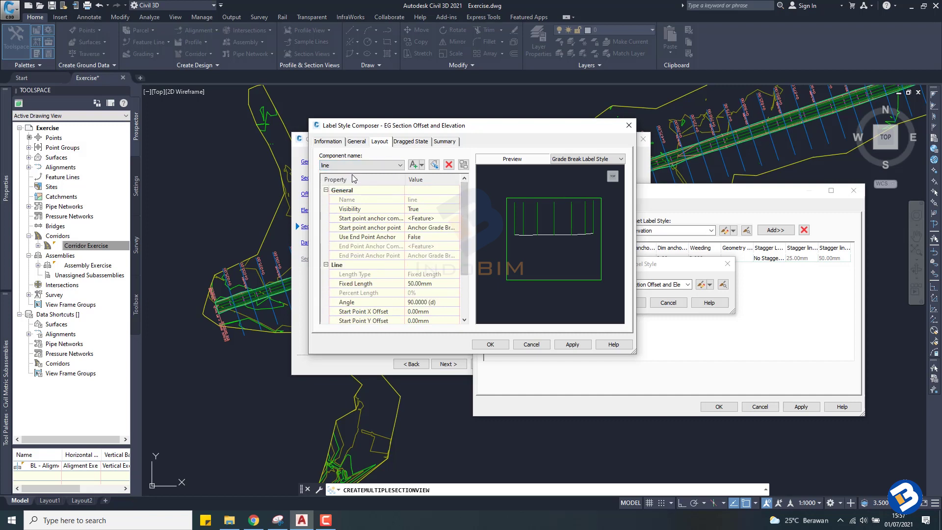
pyautogui.scroll(-2, 377, 220)
pyautogui.scroll(2, 378, 221)
pyautogui.scroll(-2, 379, 222)
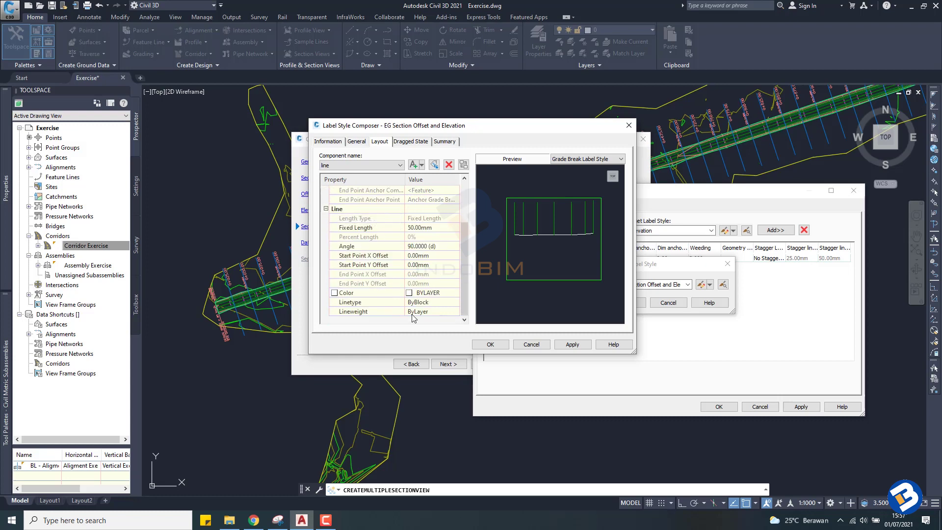
pyautogui.click(410, 295)
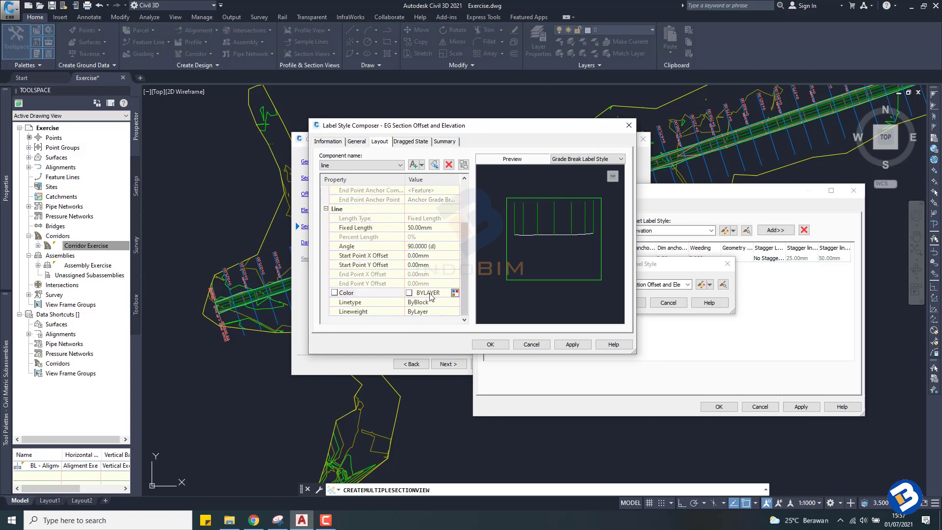
pyautogui.click(454, 293)
pyautogui.click(393, 219)
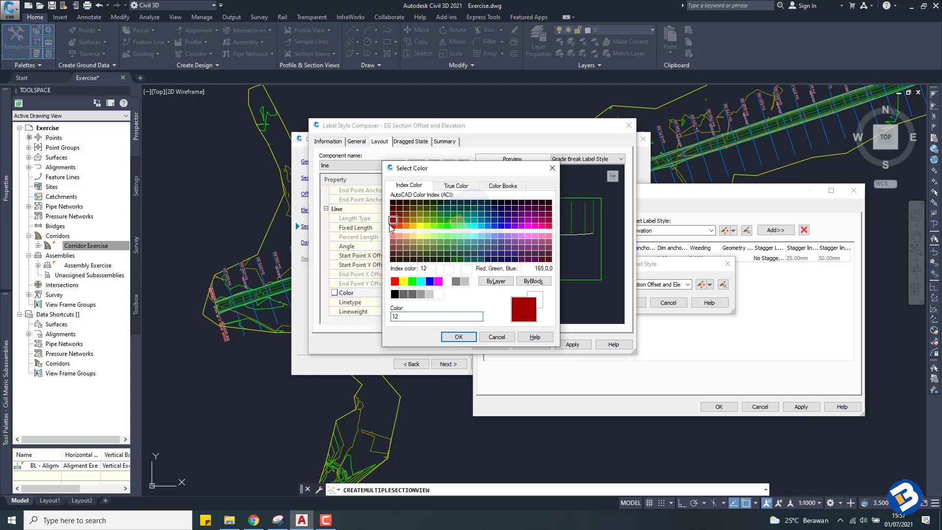
pyautogui.click(393, 227)
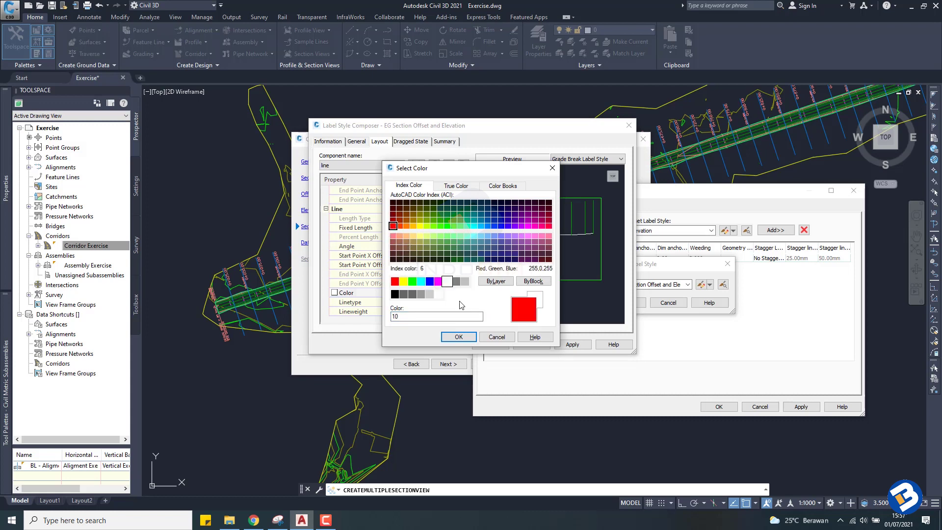
pyautogui.click(459, 337)
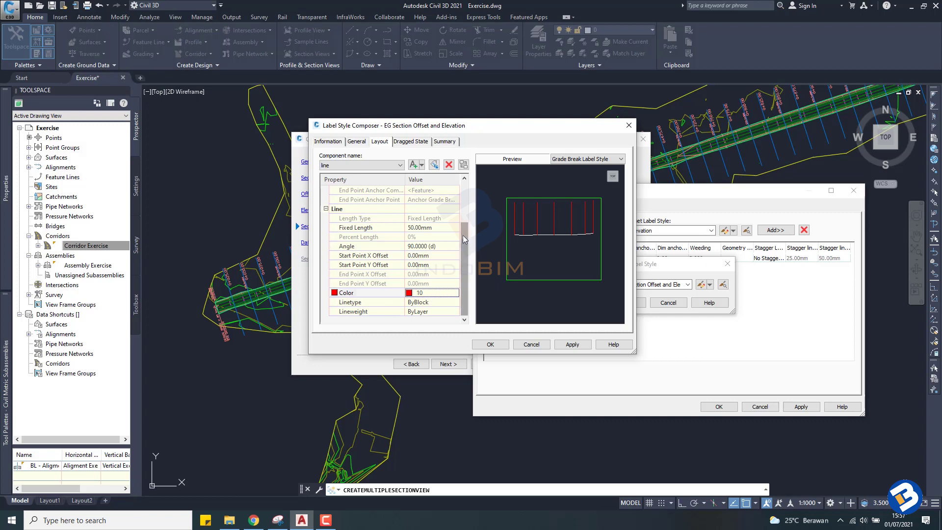
# - Set the fixed length of the line component to 25 mm
pyautogui.click(442, 228)
pyautogui.write('25')
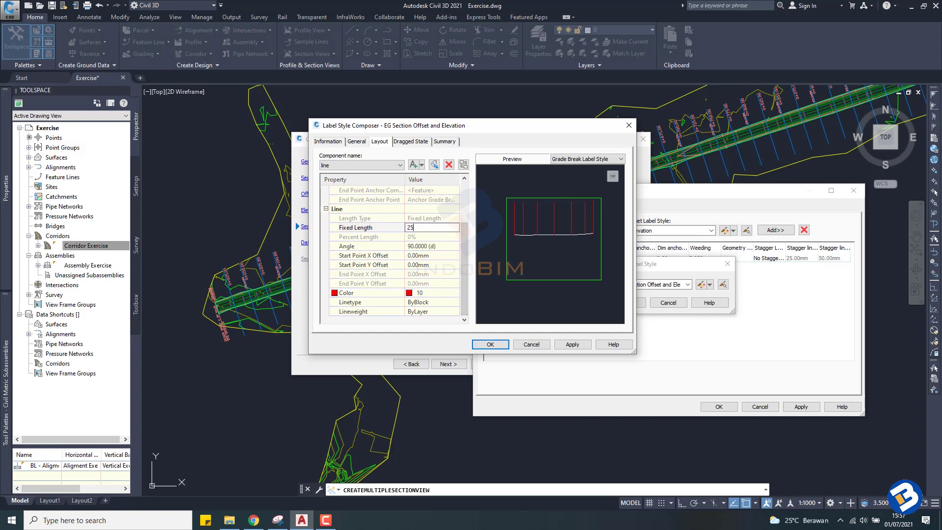
pyautogui.click(444, 246)
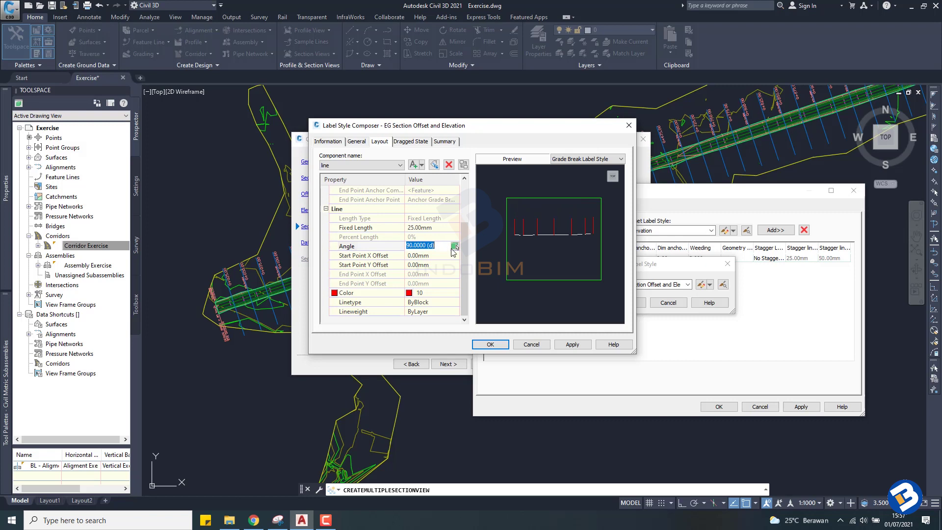
# - Set the text height of the label style's Offset component to 1 mm
pyautogui.moveTo(461, 281); pyautogui.dragTo(462, 250)
pyautogui.click(381, 166)
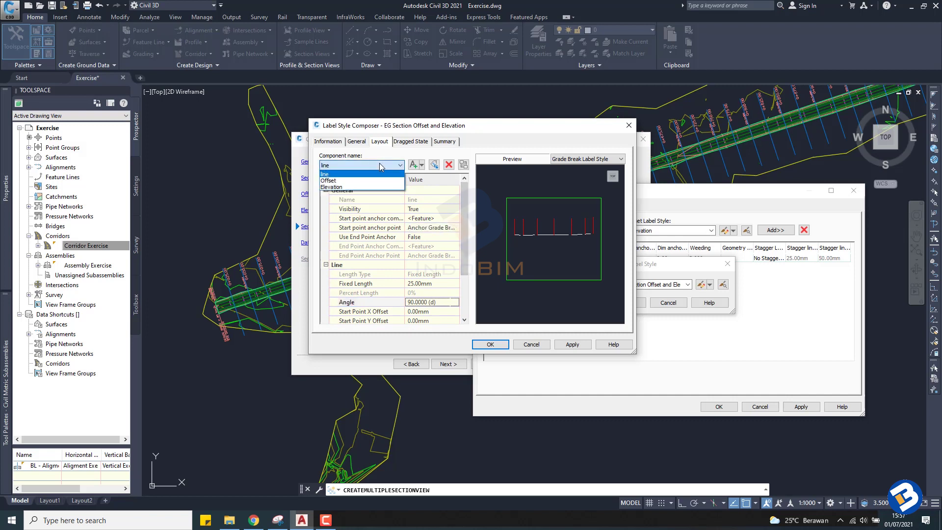
pyautogui.click(362, 182)
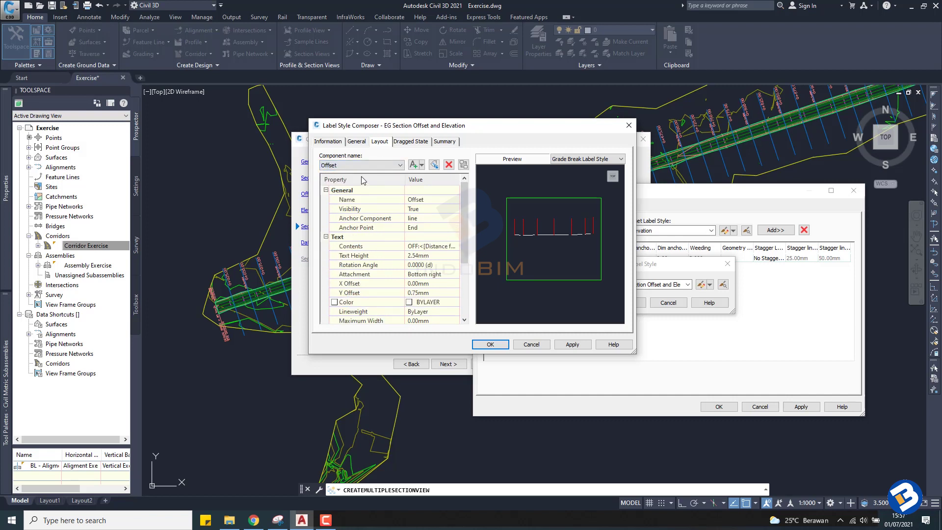
pyautogui.click(422, 256)
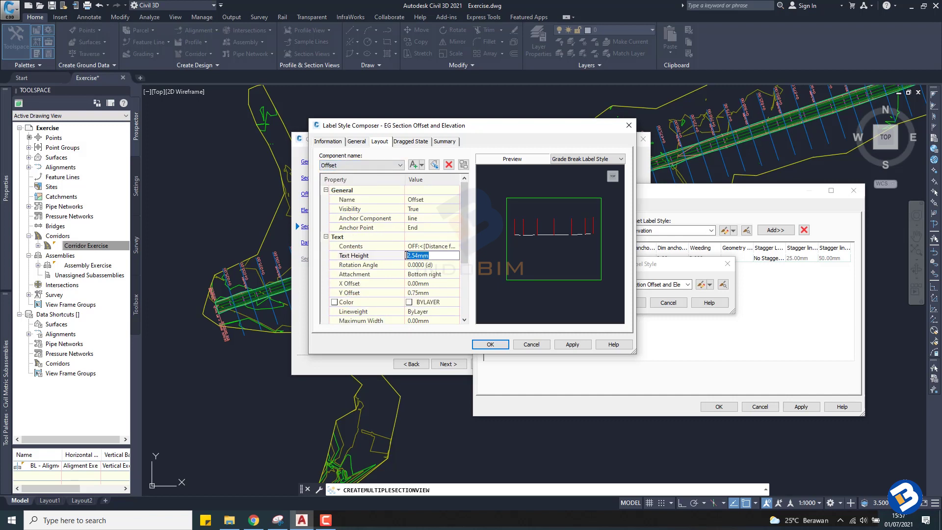
pyautogui.write('1')
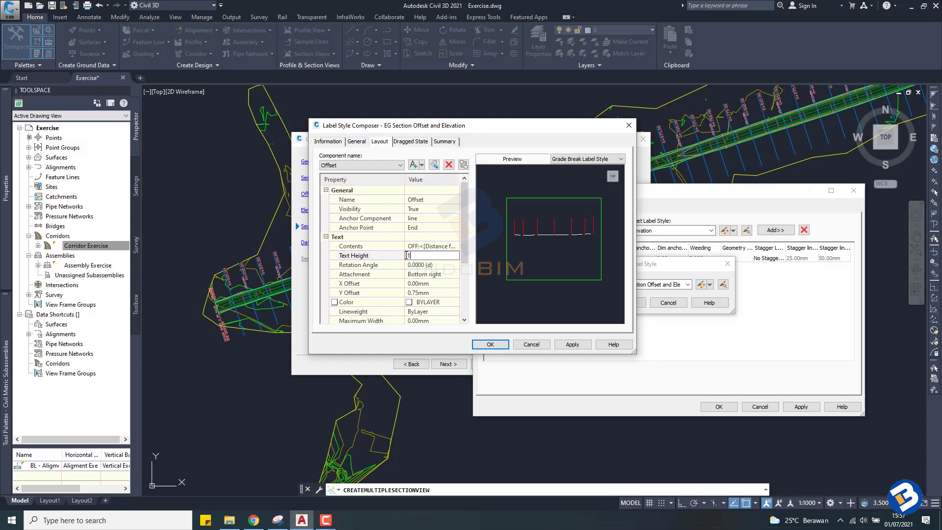
pyautogui.click(423, 265)
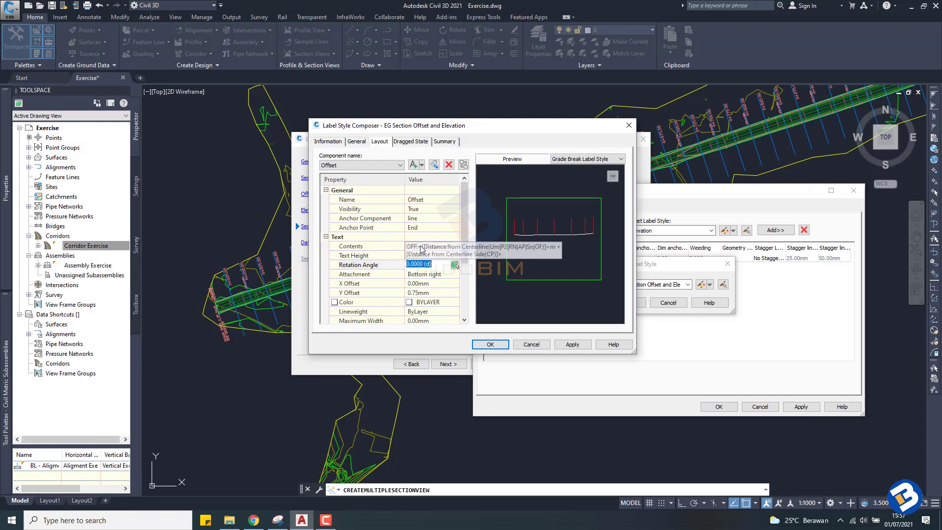
# - Set the border colour of the Offset component to green, colour index 100
pyautogui.scroll(-4, 420, 250)
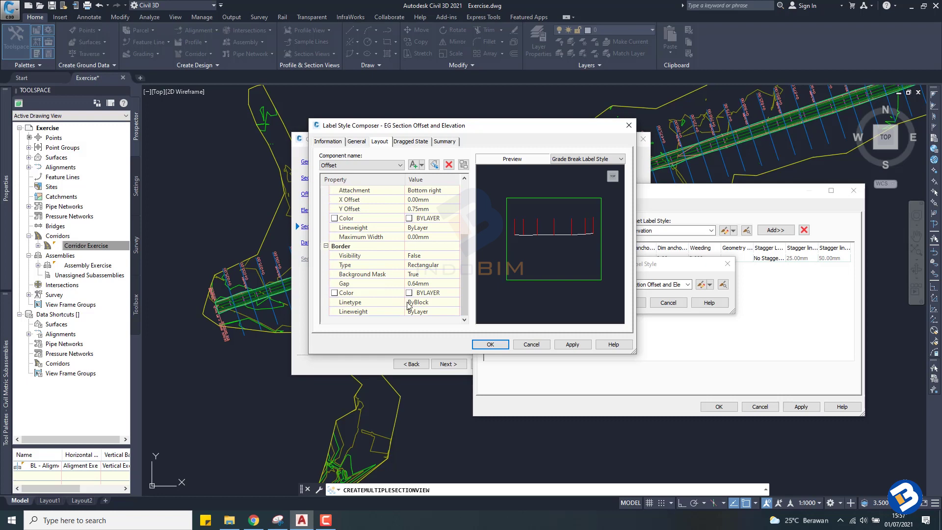
pyautogui.click(414, 294)
pyautogui.click(454, 294)
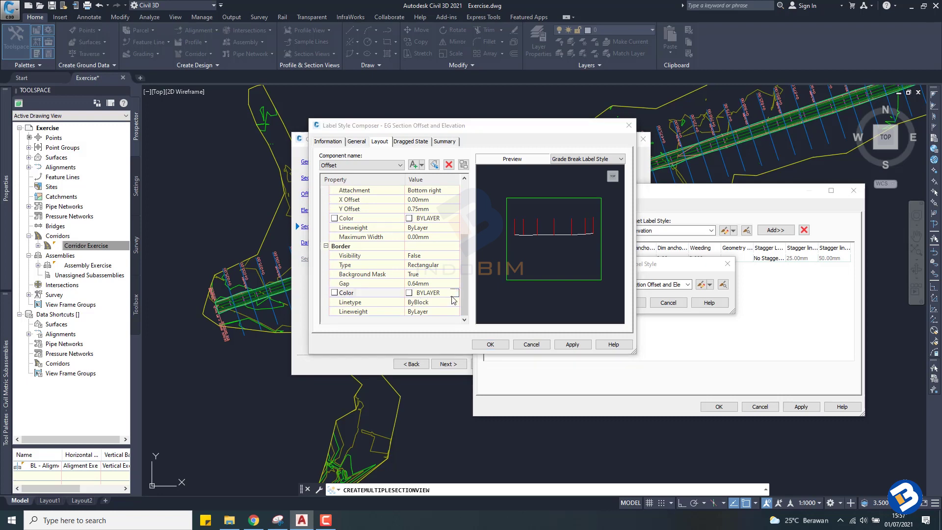
pyautogui.click(452, 227)
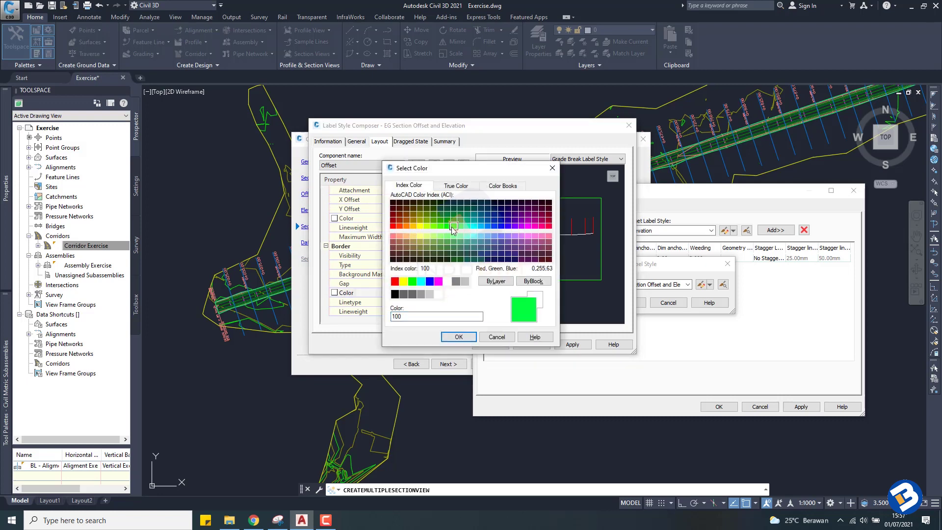
pyautogui.click(459, 336)
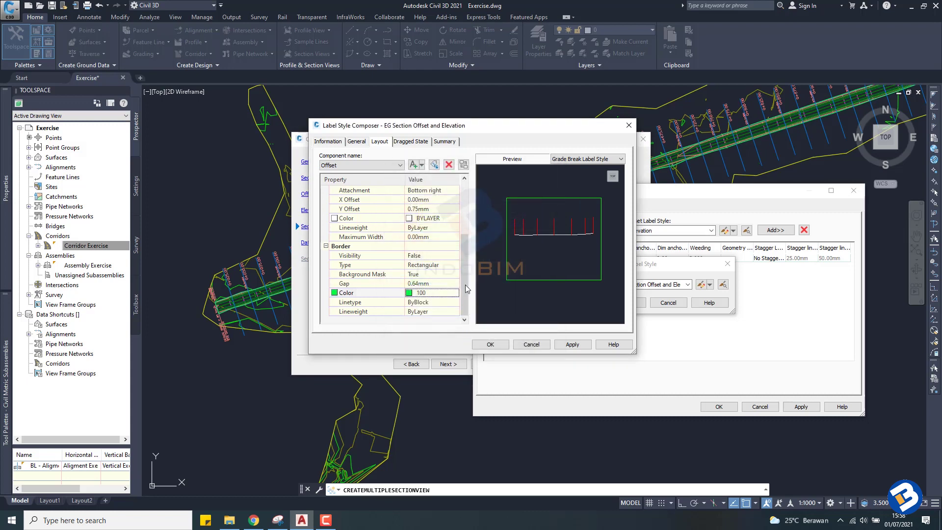
# - Apply the label style and label set edits, and assign the EG Section Labels set to the Surface Exercise section
pyautogui.scroll(3, 465, 284)
pyautogui.click(568, 343)
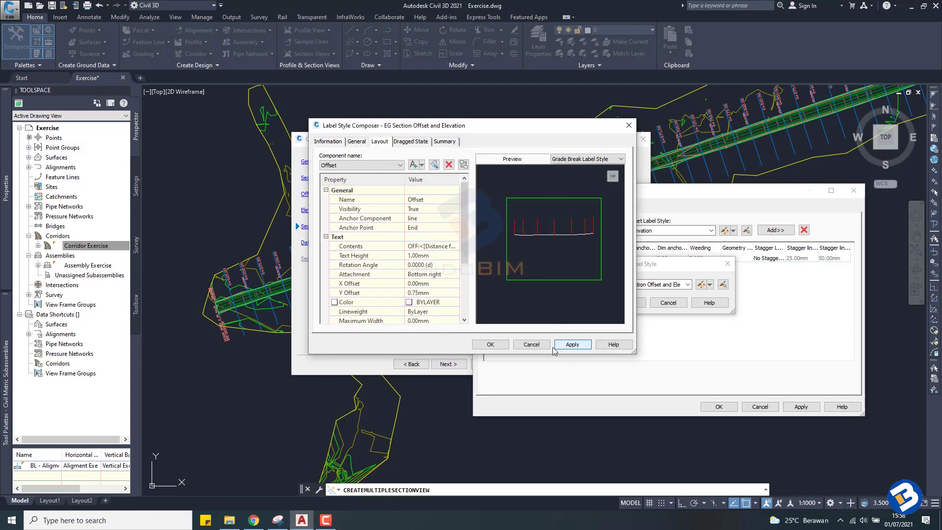
pyautogui.click(490, 344)
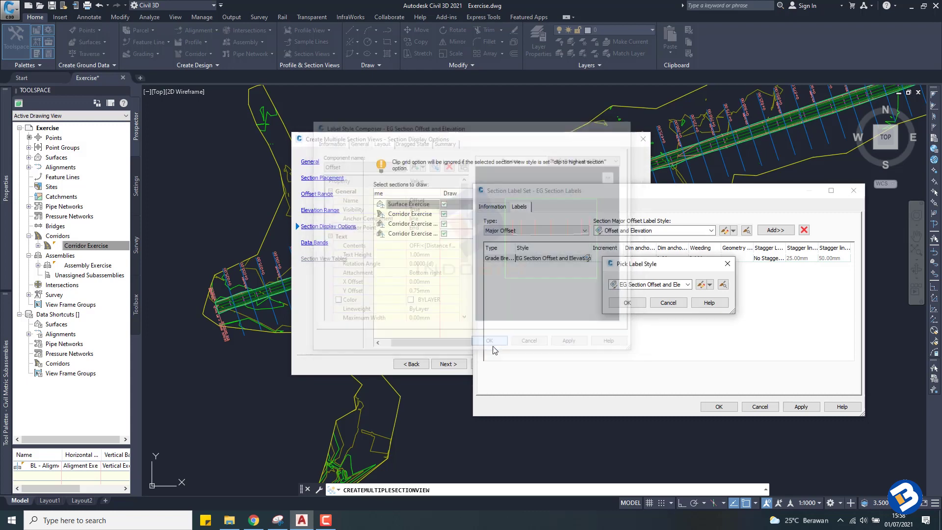
pyautogui.click(625, 302)
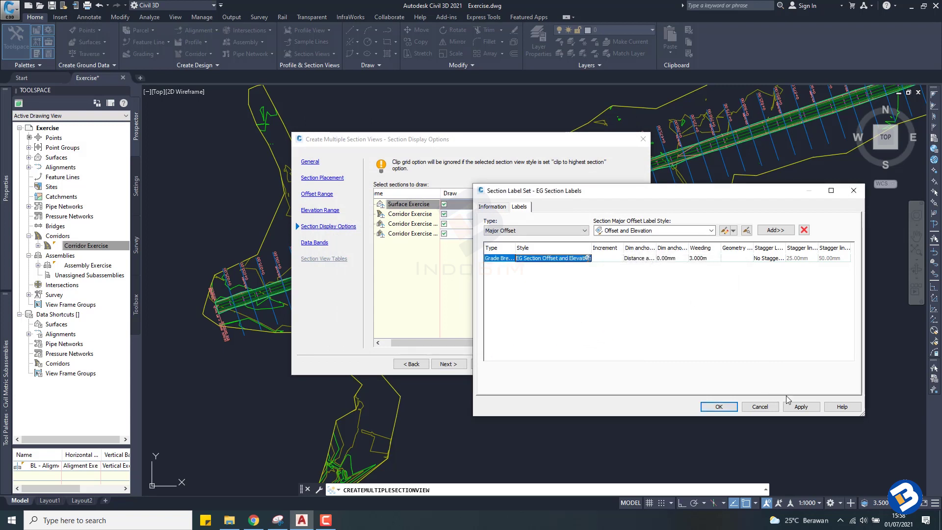
pyautogui.click(795, 407)
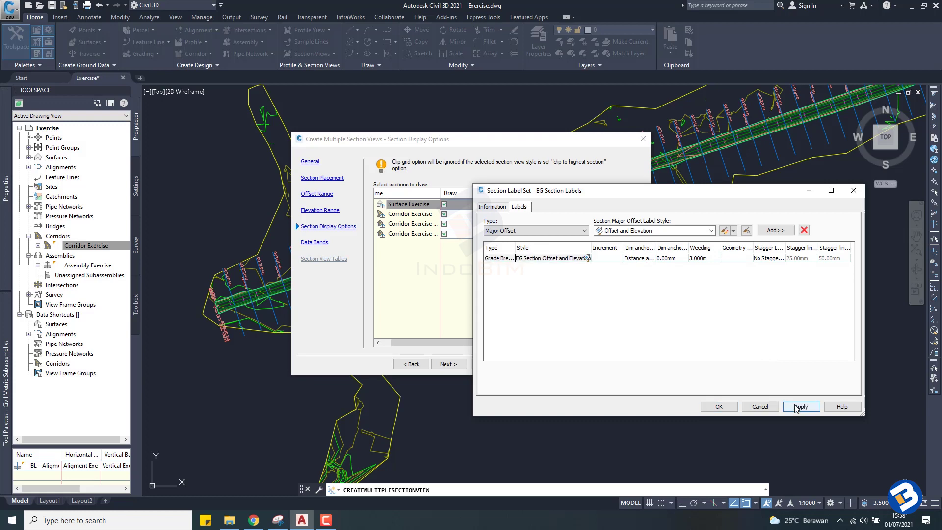
pyautogui.click(718, 406)
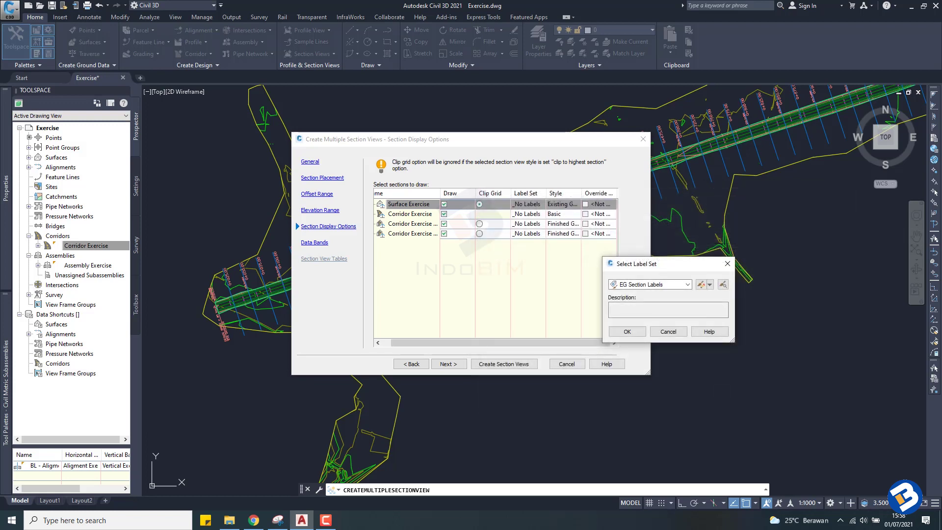
pyautogui.click(627, 331)
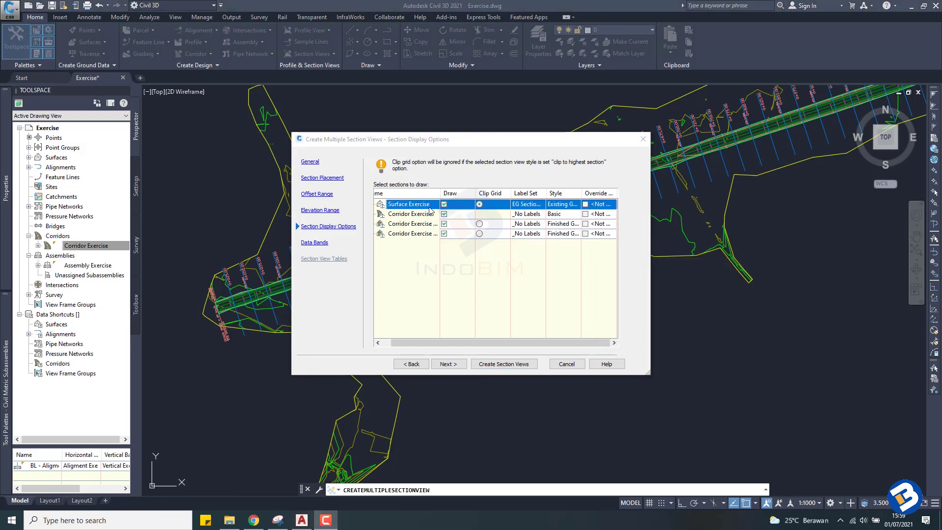
# - Choose FG Section Labels as the label set for the Corridor Exercise FG Exercise section
pyautogui.moveTo(439, 193); pyautogui.dragTo(463, 205)
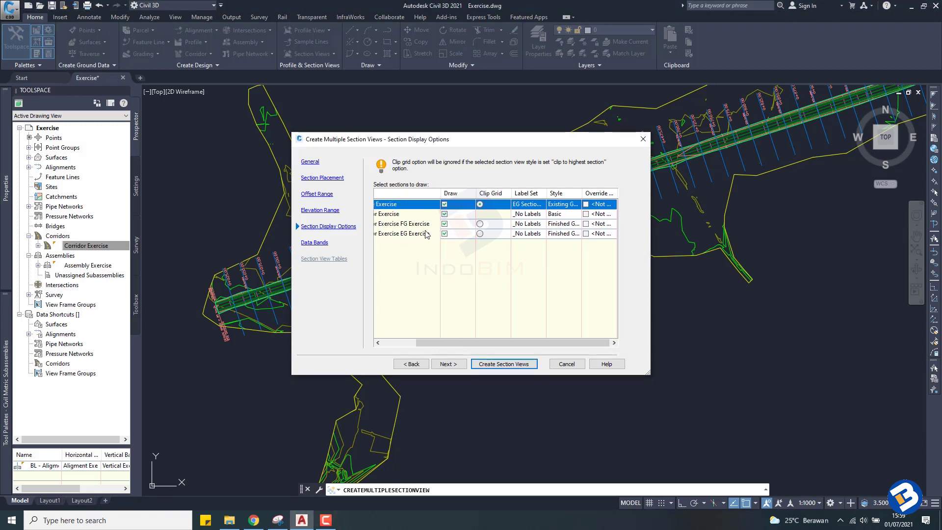
pyautogui.moveTo(436, 345)
pyautogui.mouseDown()
pyautogui.moveTo(421, 343)
pyautogui.moveTo(431, 342)
pyautogui.mouseUp()
pyautogui.click(532, 223)
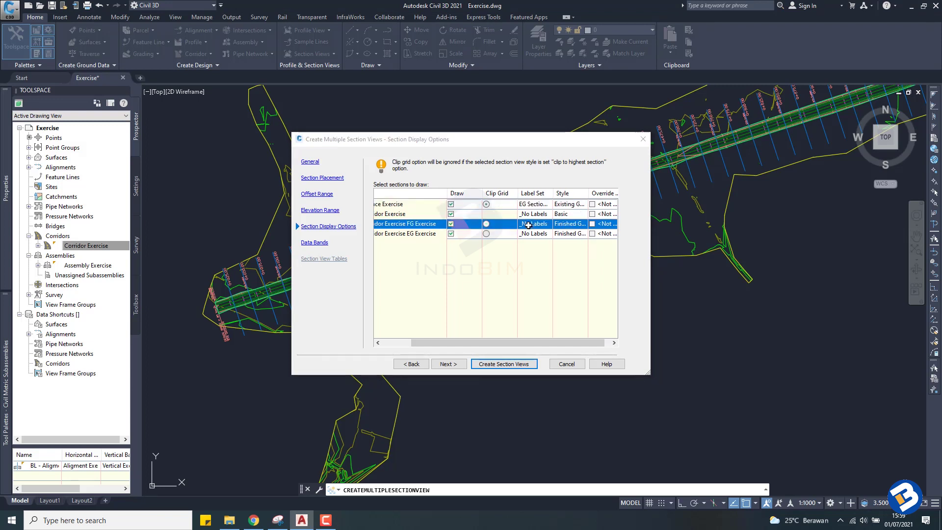
pyautogui.click(688, 285)
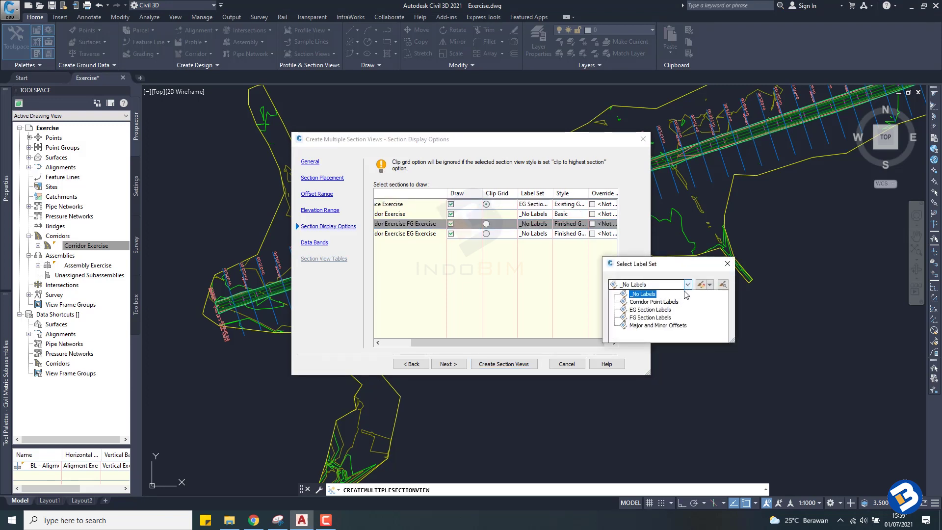
pyautogui.click(665, 318)
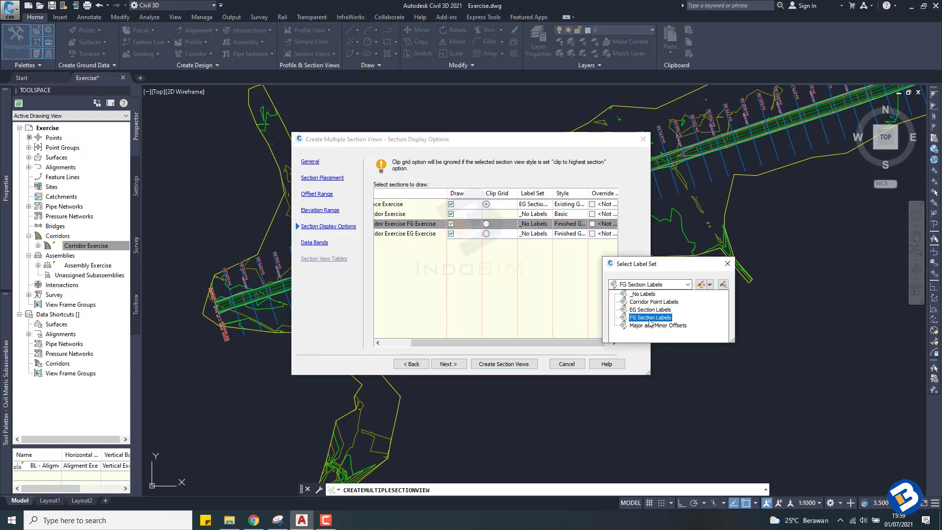
pyautogui.click(658, 318)
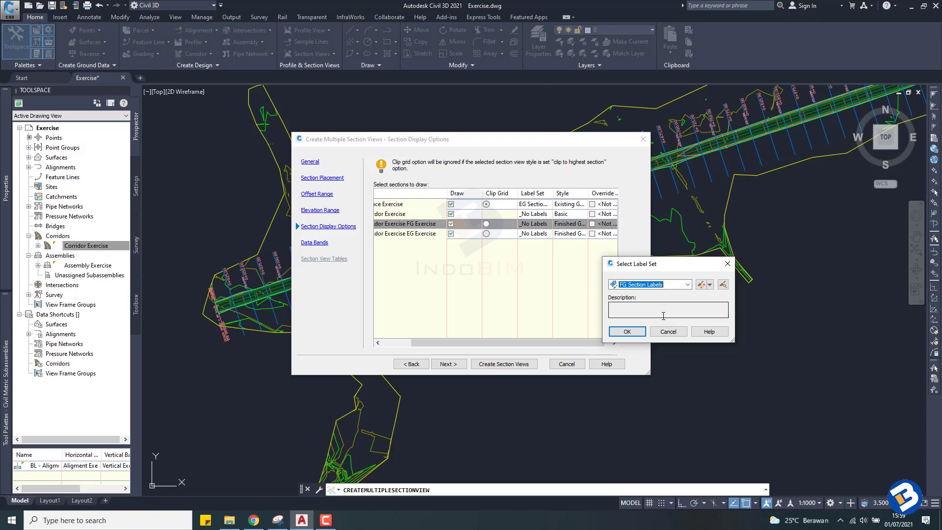
# - Open the FG Section Labels set for editing and keep Major Offset as the label type
pyautogui.click(702, 287)
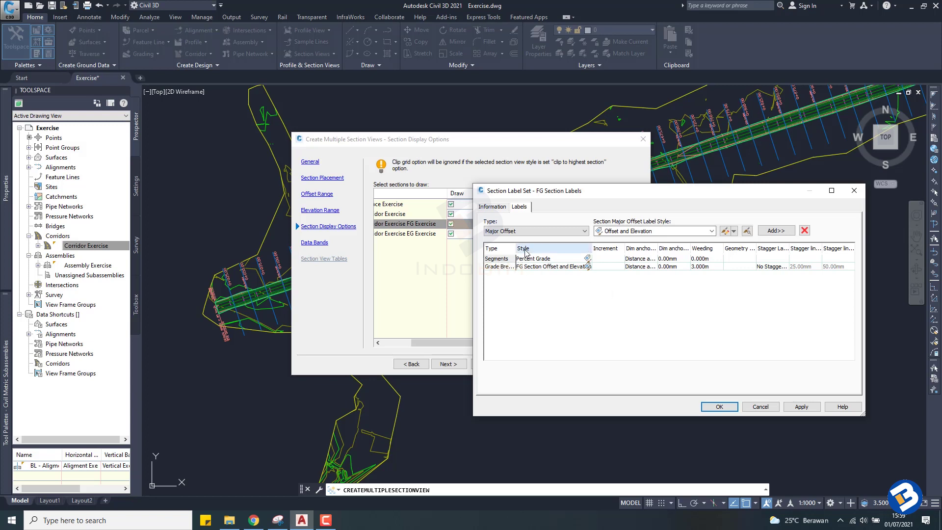
pyautogui.click(567, 232)
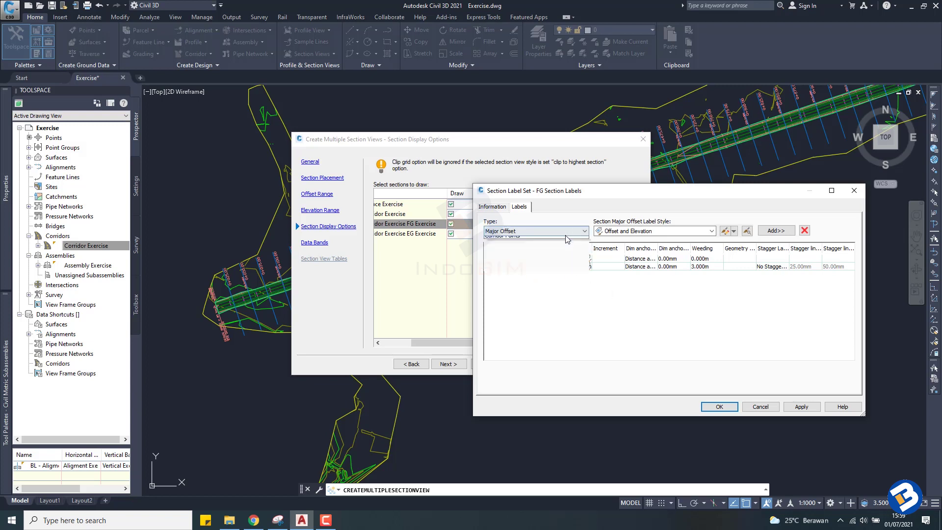
pyautogui.click(543, 240)
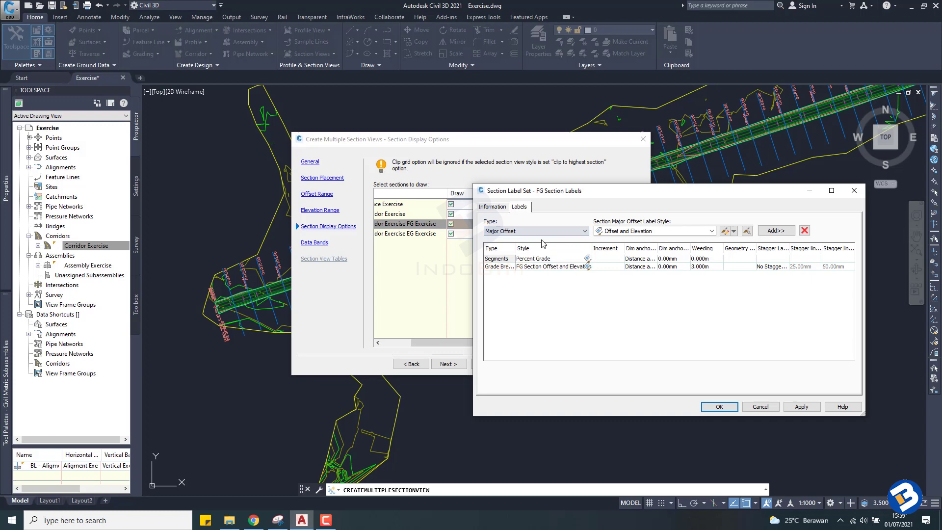
# - Review the settings of the Offset and Elevation major offset label style without changing them
pyautogui.click(724, 231)
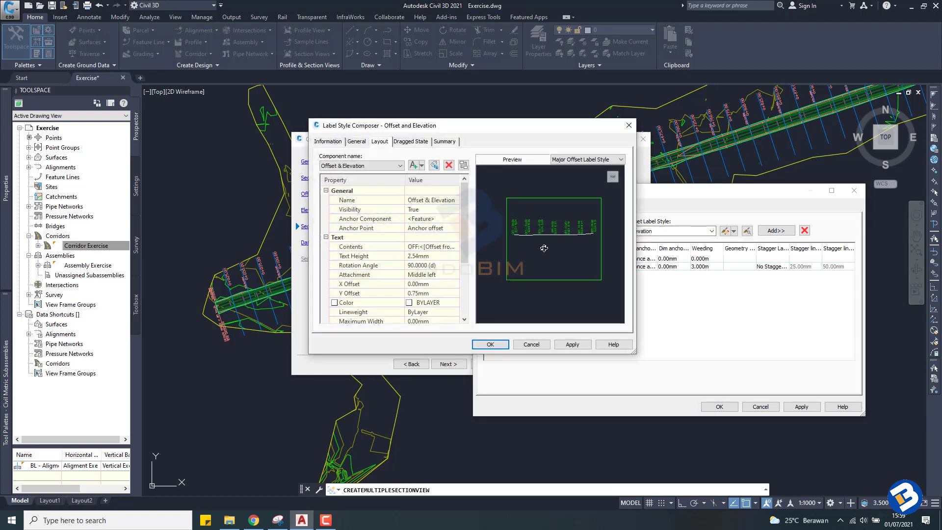
pyautogui.click(357, 141)
pyautogui.click(410, 141)
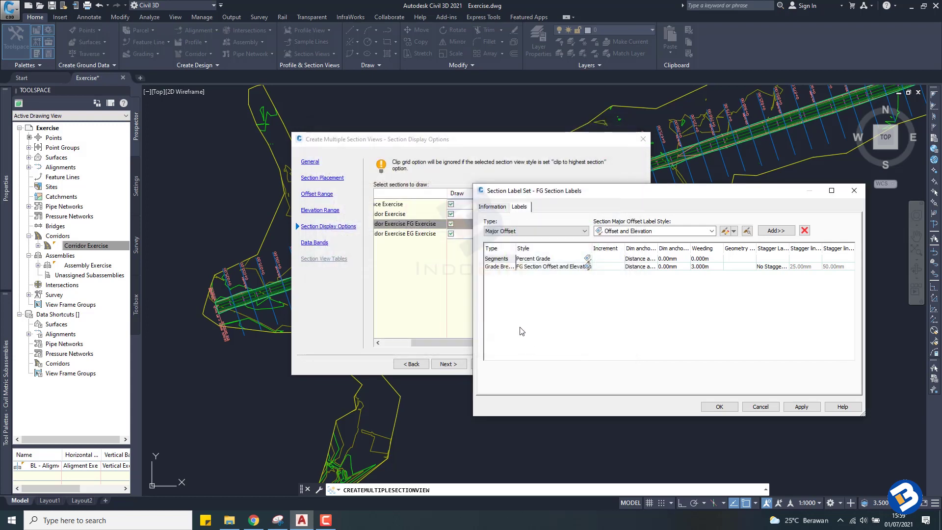
# - Open the Percent Grade label style of the Segments row for editing and check its preview and dragged state settings
pyautogui.click(587, 259)
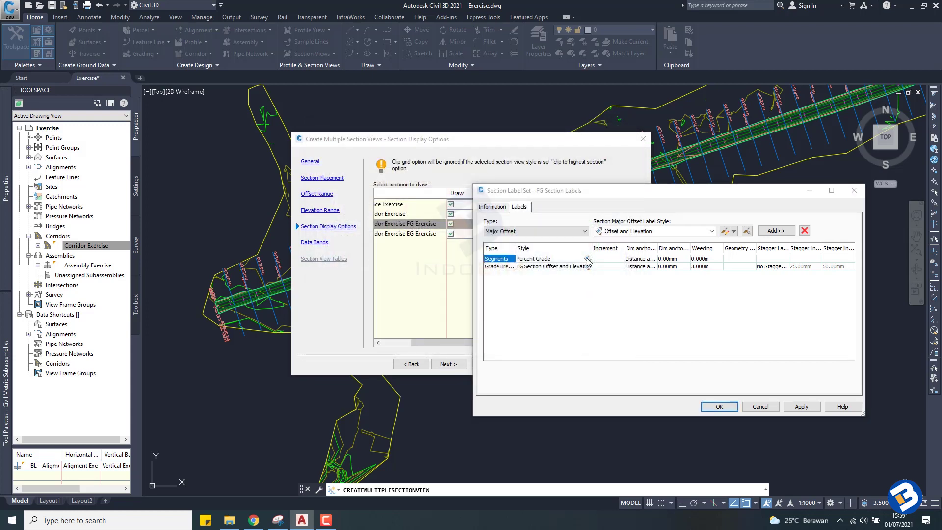
pyautogui.click(702, 285)
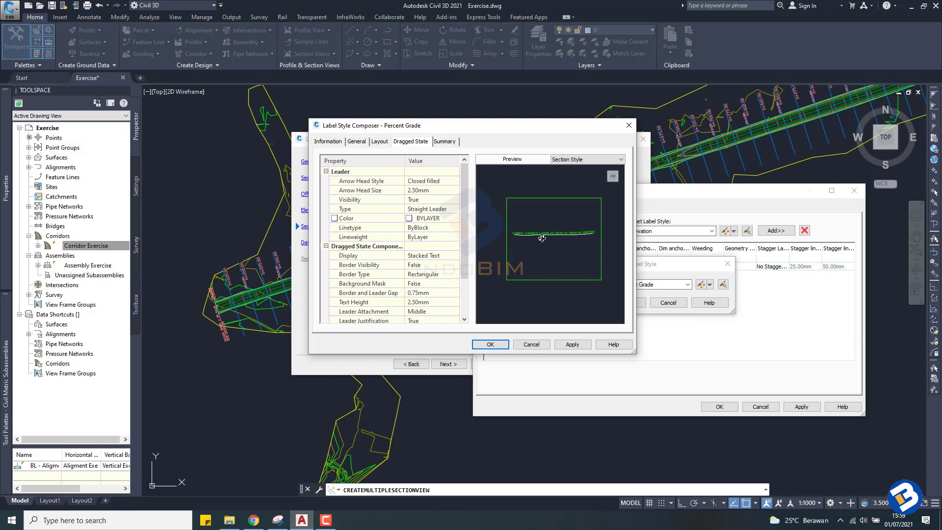
pyautogui.scroll(3, 536, 236)
pyautogui.moveTo(536, 236); pyautogui.dragTo(517, 193, button='middle')
pyautogui.scroll(-3, 516, 192)
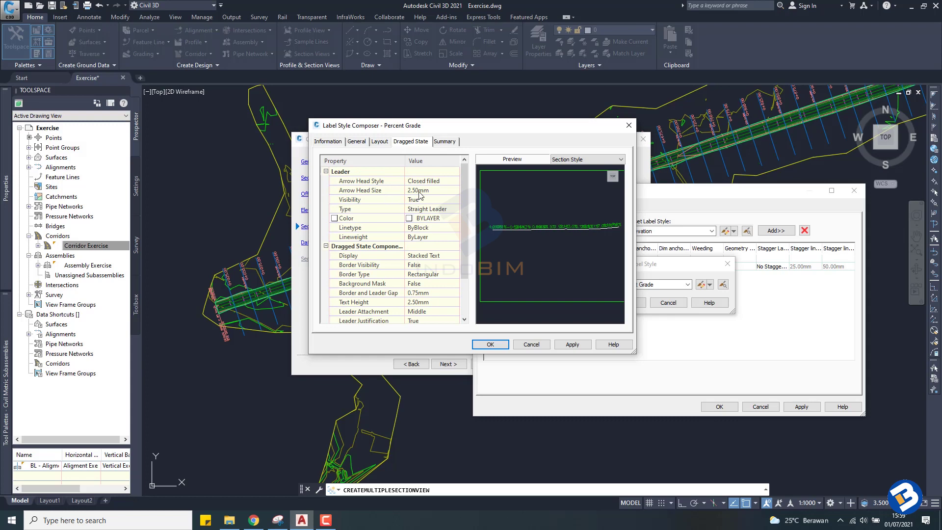
pyautogui.scroll(-1, 419, 195)
pyautogui.scroll(-1, 420, 195)
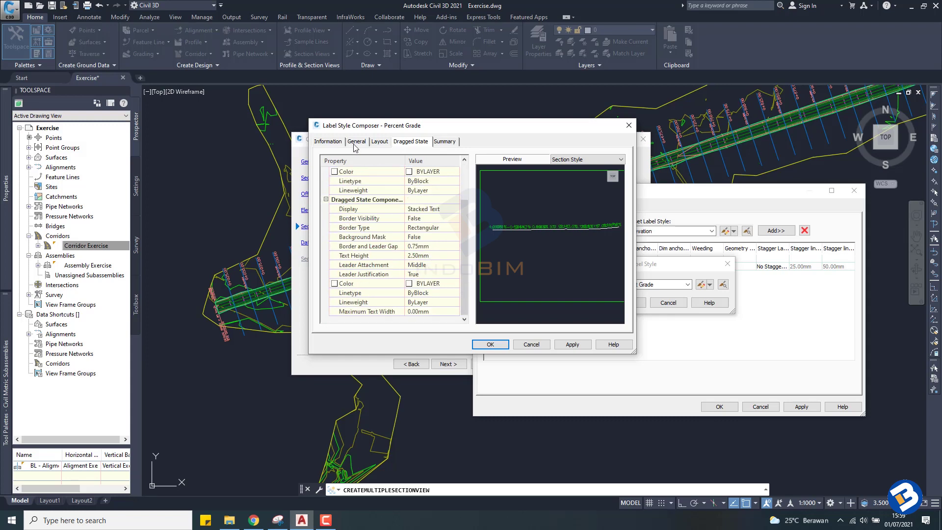
# - Set the text height of the Grade component in the Percent Grade style to 1 mm and check the preview
pyautogui.click(357, 141)
pyautogui.click(381, 142)
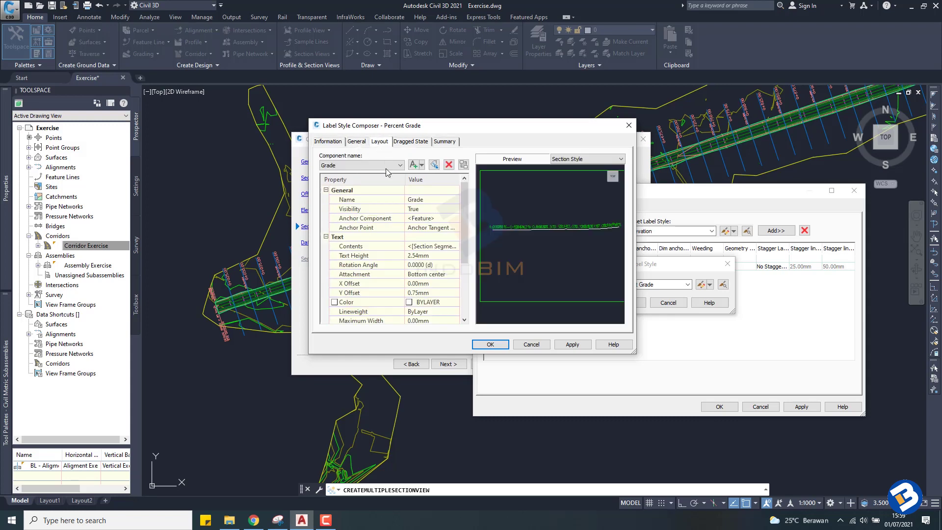
pyautogui.click(404, 255)
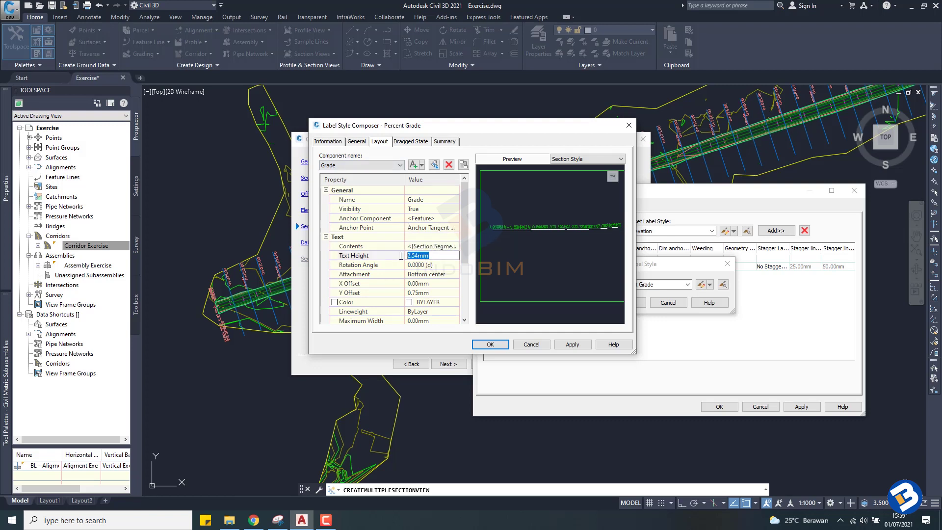
pyautogui.write('1')
pyautogui.click(415, 265)
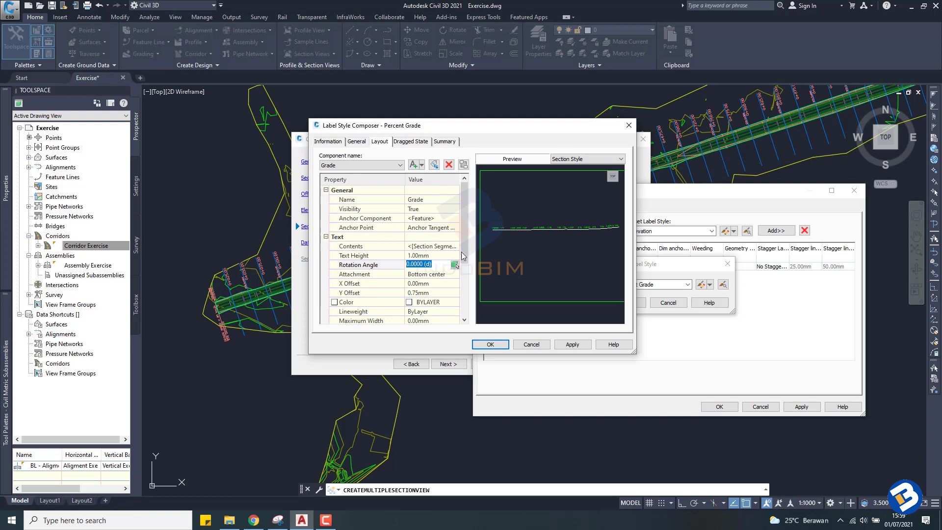
pyautogui.scroll(3, 483, 231)
pyautogui.moveTo(492, 224); pyautogui.dragTo(513, 223, button='middle')
pyautogui.scroll(-3, 492, 225)
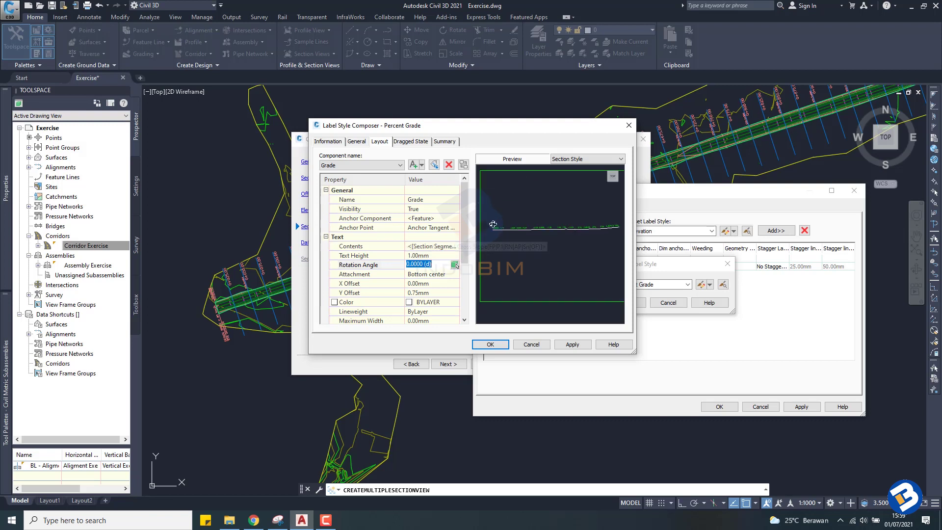
# - Set the text colour of the Grade component to colour index 70
pyautogui.scroll(3, 492, 224)
pyautogui.scroll(-1, 430, 237)
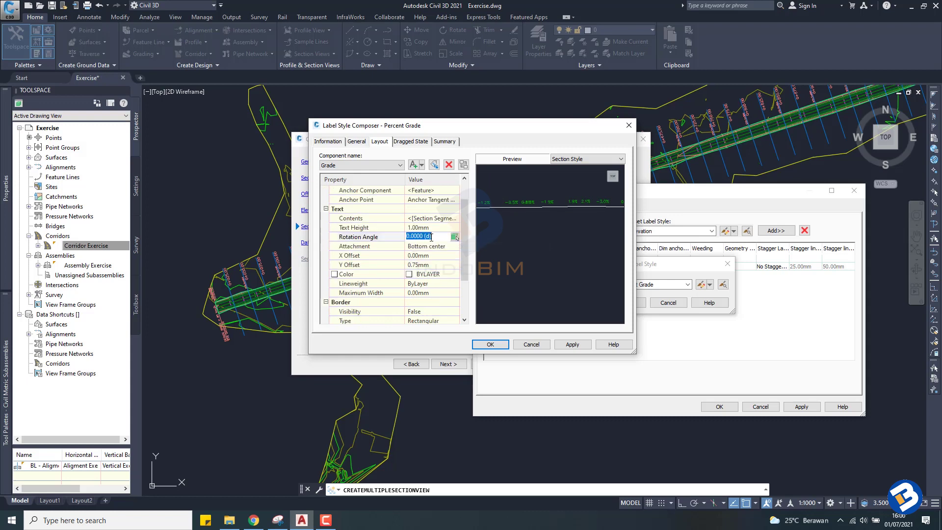
pyautogui.scroll(-1, 431, 237)
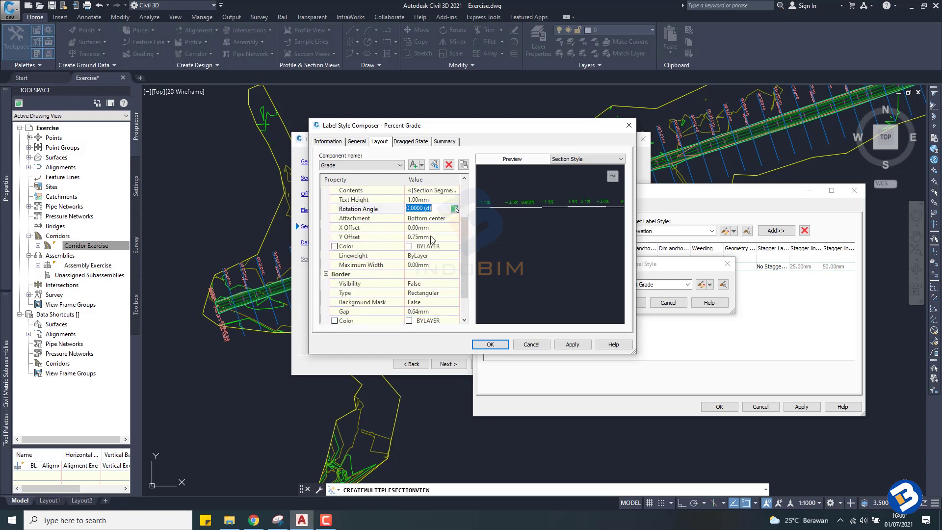
pyautogui.scroll(-1, 434, 236)
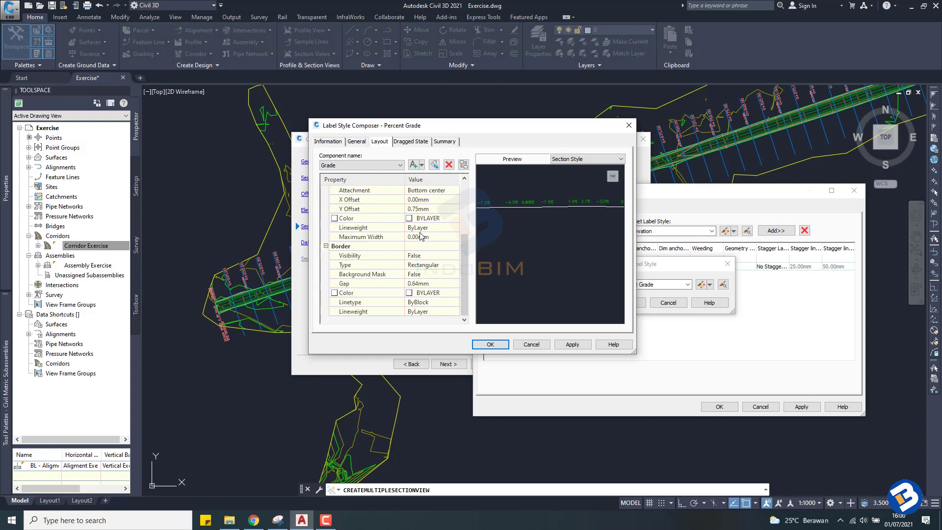
pyautogui.click(411, 220)
pyautogui.click(454, 219)
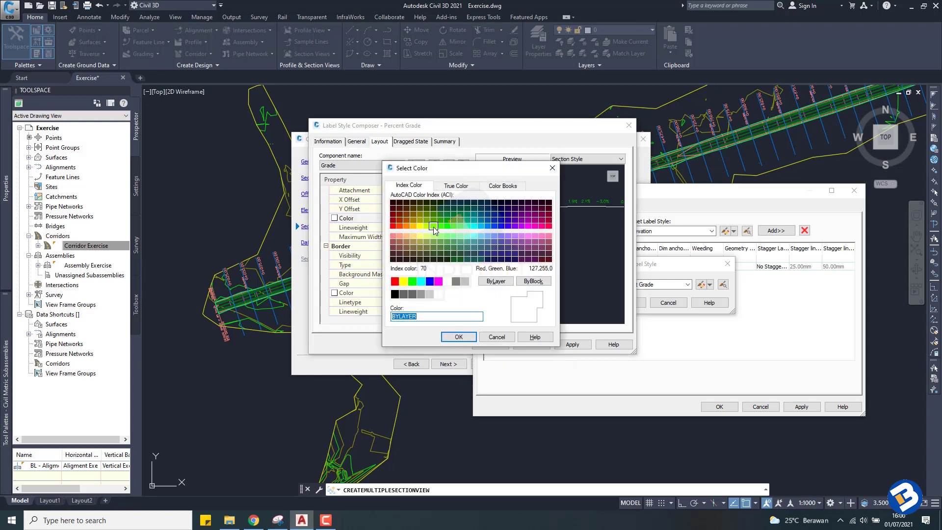
pyautogui.click(434, 226)
pyautogui.click(459, 337)
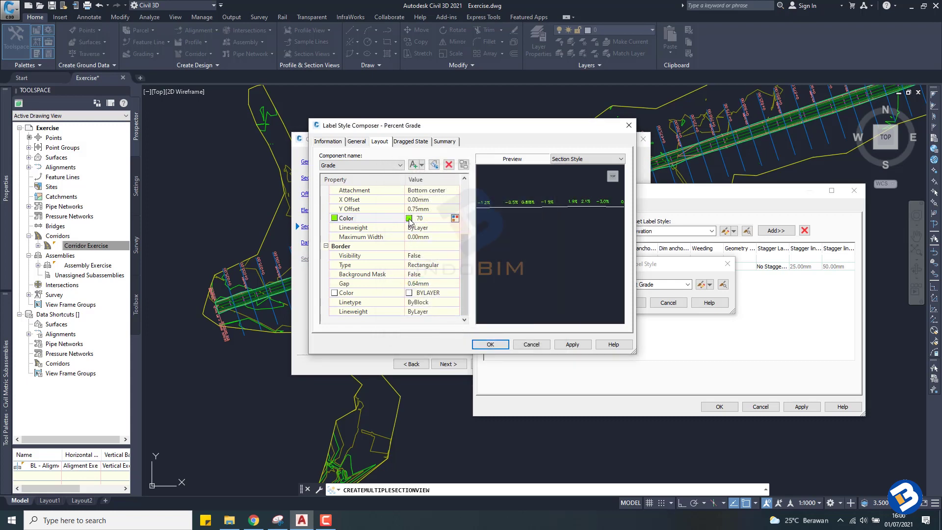
# - Change the text colour of the Grade component to green, colour index 92
pyautogui.click(455, 218)
pyautogui.click(446, 220)
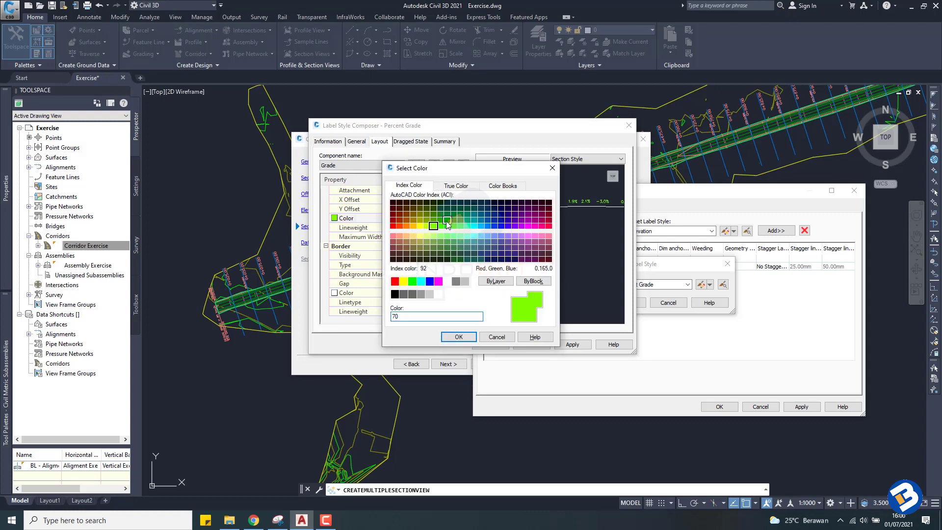
pyautogui.click(467, 336)
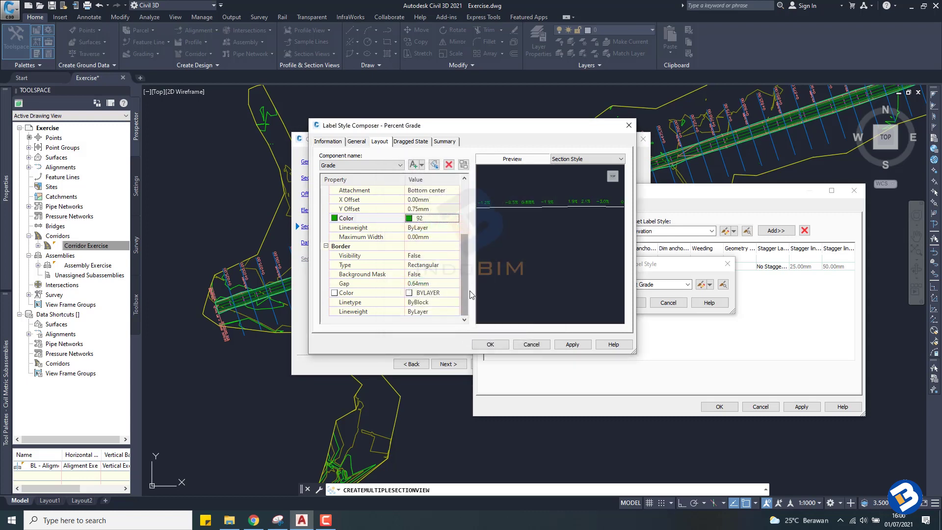
# - Apply the Percent Grade style edits and confirm it as the label style for the Segments row
pyautogui.moveTo(463, 292); pyautogui.dragTo(468, 244)
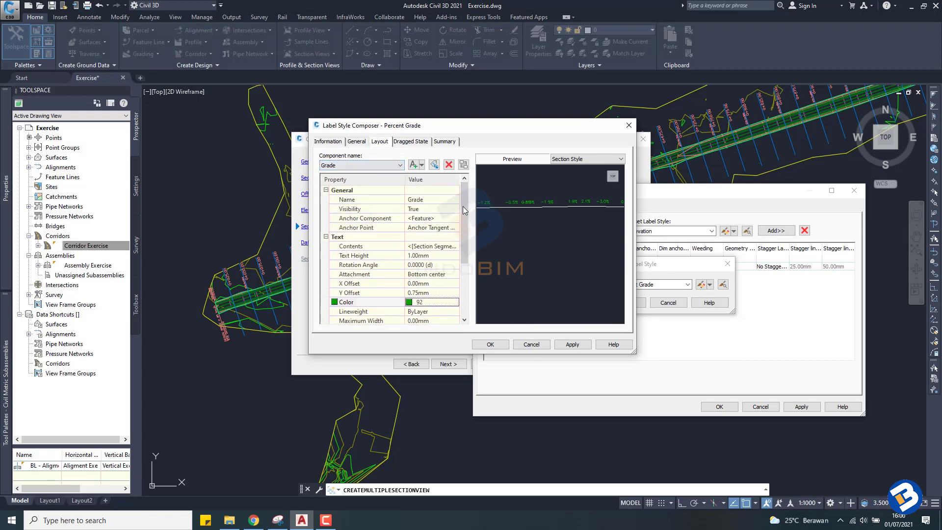
pyautogui.moveTo(463, 206); pyautogui.dragTo(462, 266)
pyautogui.click(577, 346)
pyautogui.click(491, 344)
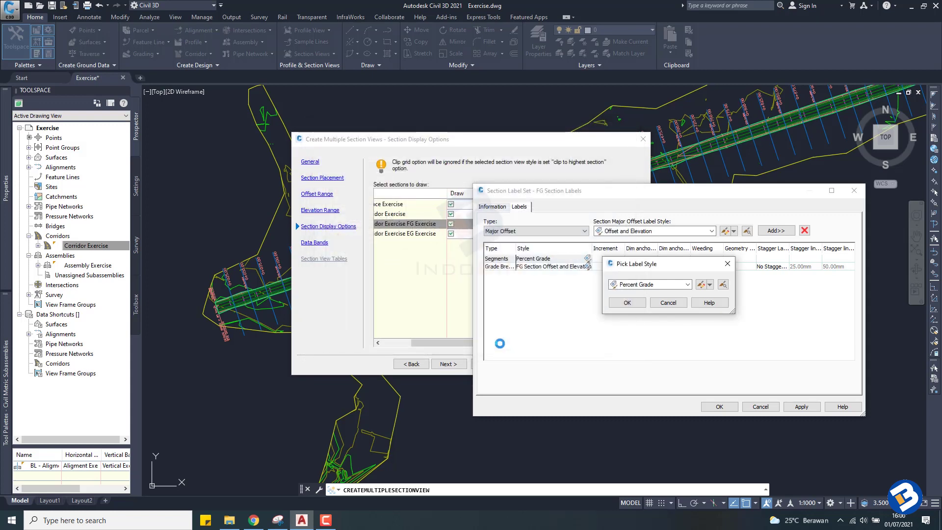
pyautogui.click(633, 306)
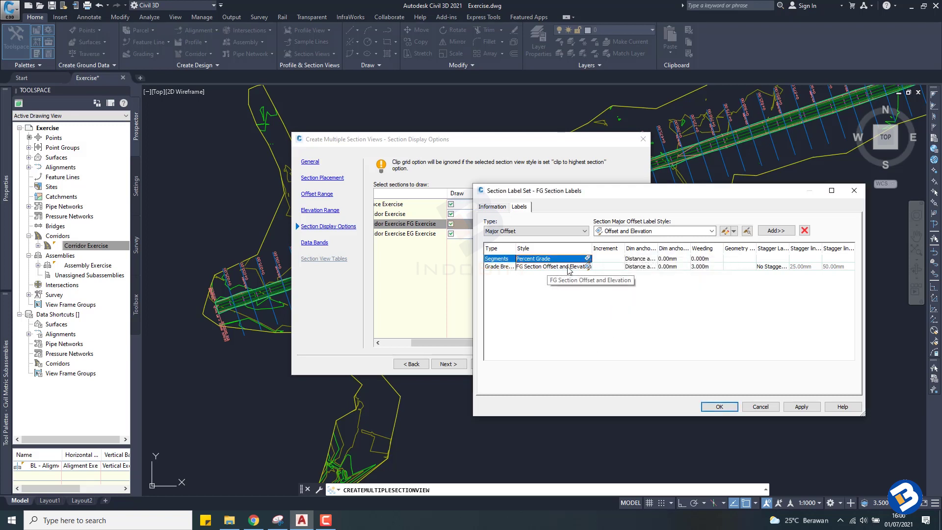
# - Edit the FG Section Offset and Elevation style of the Grade Breaks row, setting the line component's fixed length to 25 mm
pyautogui.click(588, 267)
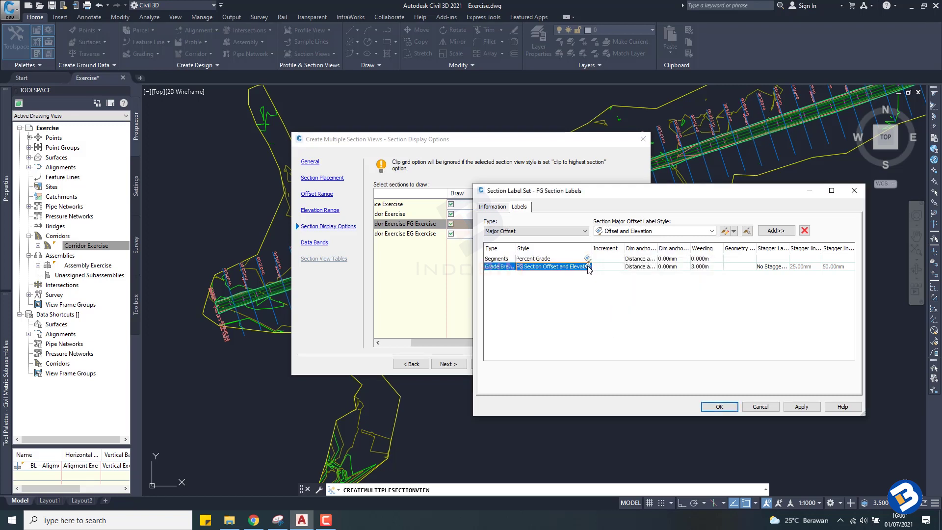
pyautogui.click(700, 285)
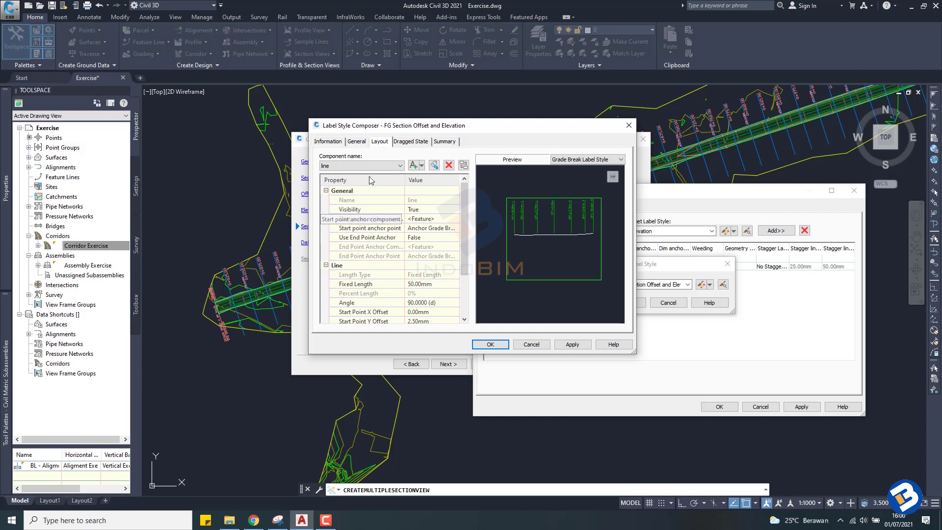
pyautogui.click(356, 165)
pyautogui.click(358, 167)
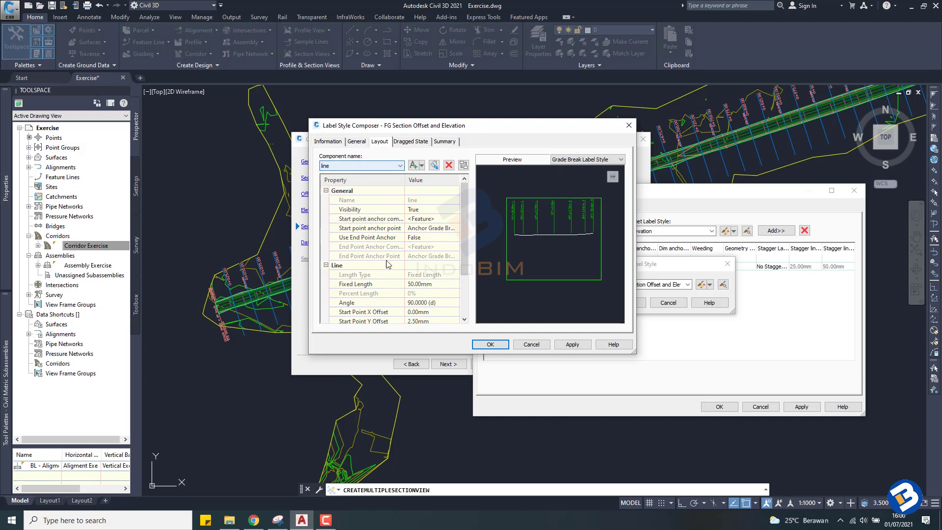
pyautogui.click(433, 283)
pyautogui.write('0')
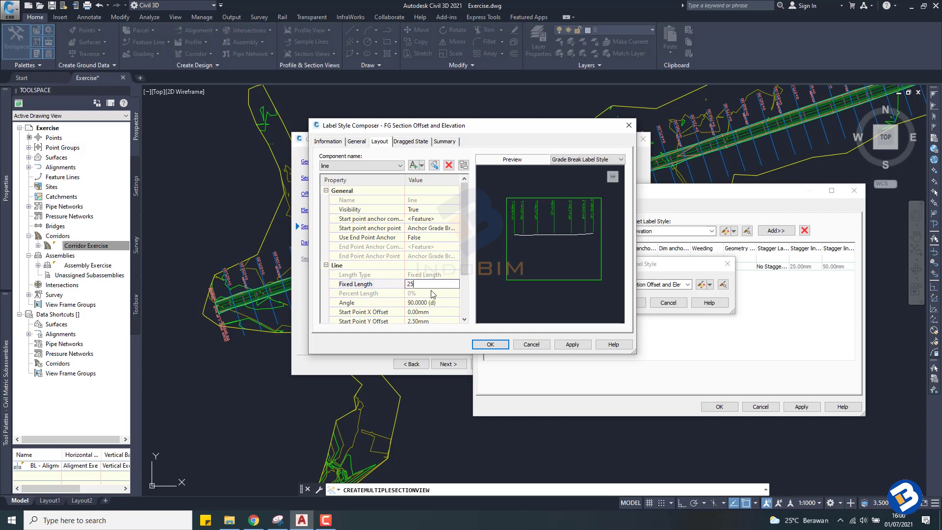
pyautogui.press('Return')
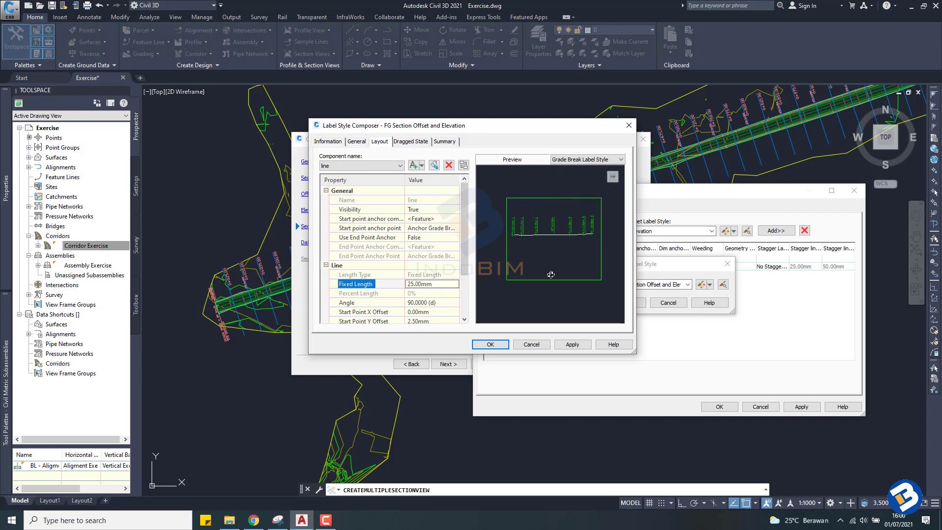
pyautogui.scroll(3, 550, 235)
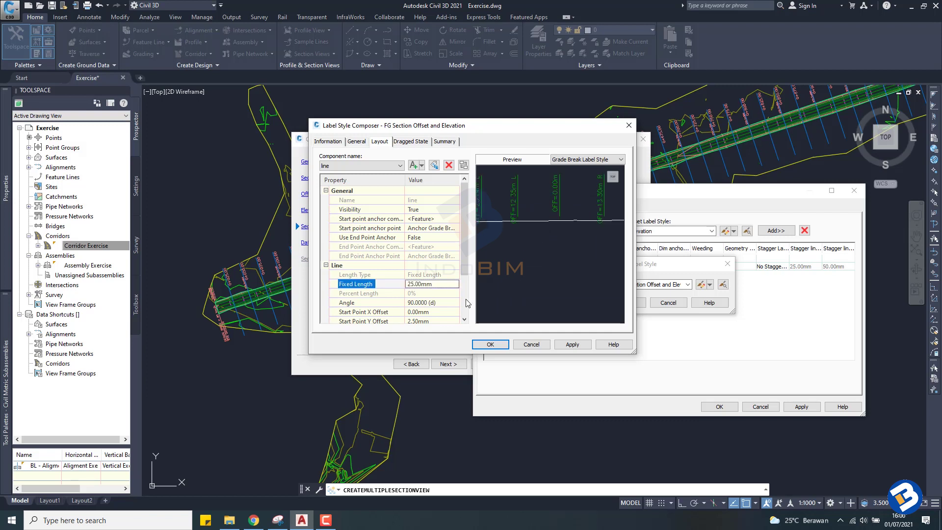
# - Set the colour of the line component to red, colour index 10
pyautogui.moveTo(466, 243); pyautogui.dragTo(464, 281)
pyautogui.click(410, 294)
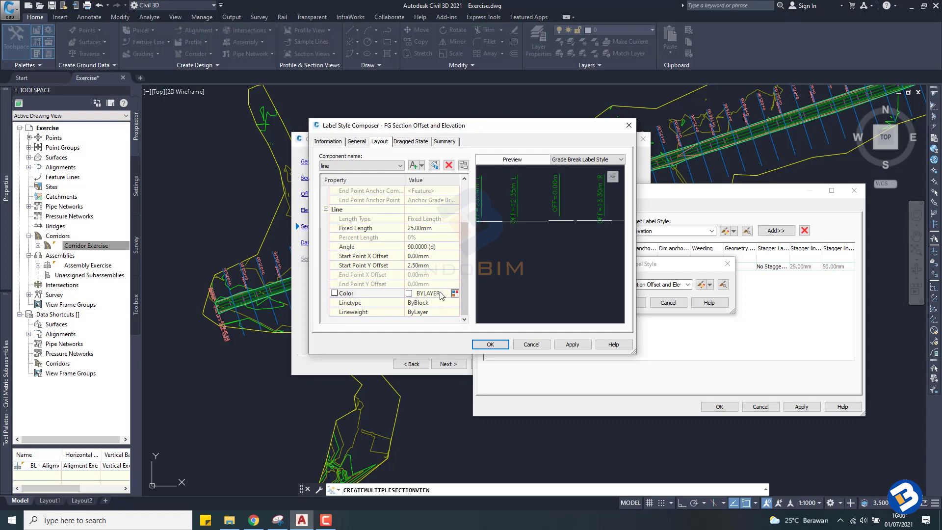
pyautogui.click(455, 294)
pyautogui.click(394, 225)
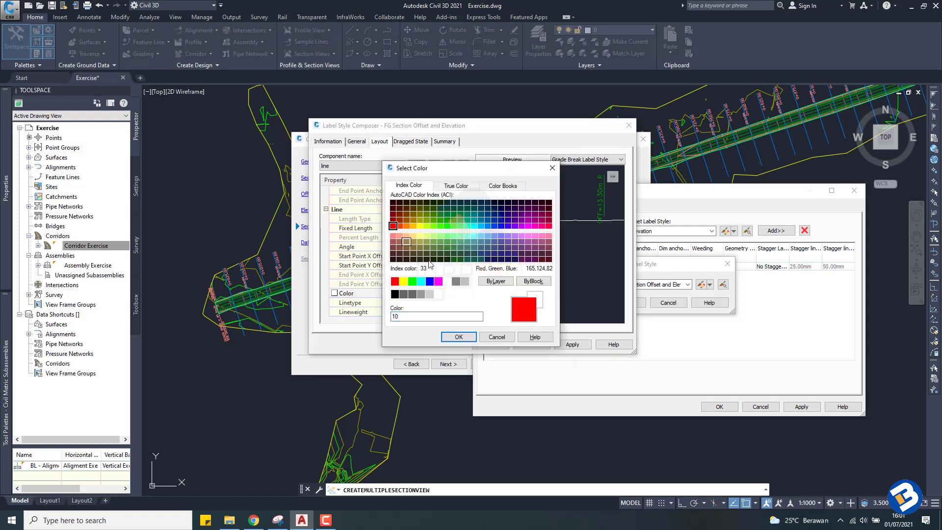
pyautogui.click(459, 337)
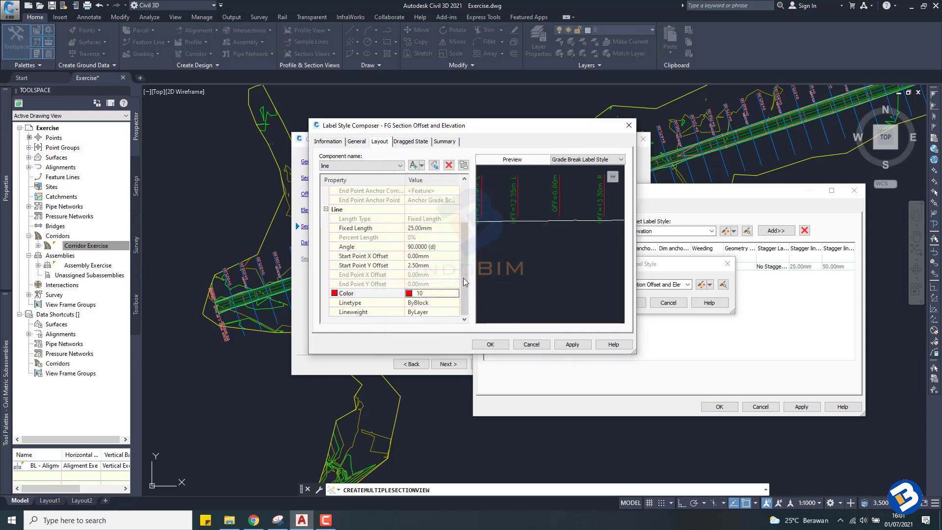
pyautogui.moveTo(461, 255)
pyautogui.mouseDown()
pyautogui.moveTo(461, 204)
pyautogui.moveTo(461, 256)
pyautogui.mouseUp()
# - Switch to the Elevation component and set its text height to 1 mm
pyautogui.click(390, 165)
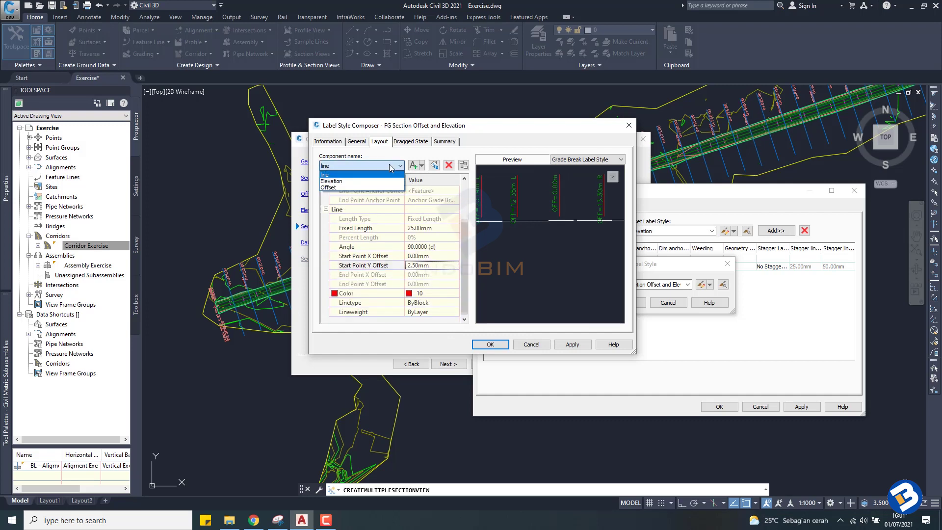
pyautogui.click(369, 181)
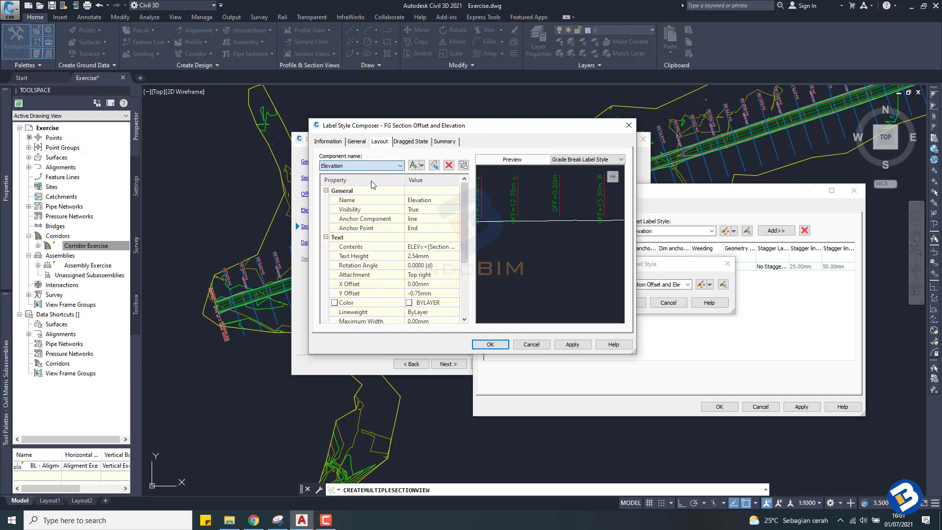
pyautogui.click(430, 256)
pyautogui.write('1')
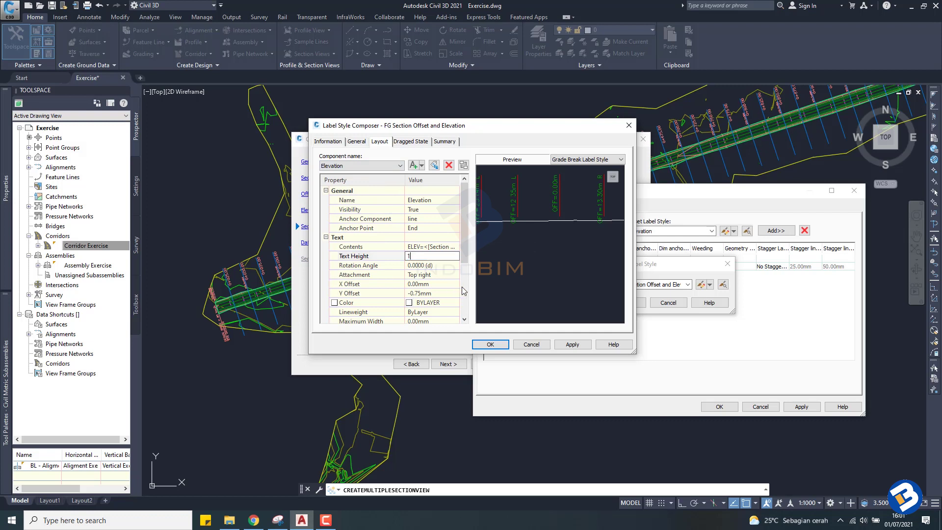
# - Set the text colour of the Elevation component to green, colour index 94
pyautogui.click(463, 280)
pyautogui.moveTo(464, 281); pyautogui.dragTo(464, 238)
pyautogui.click(412, 283)
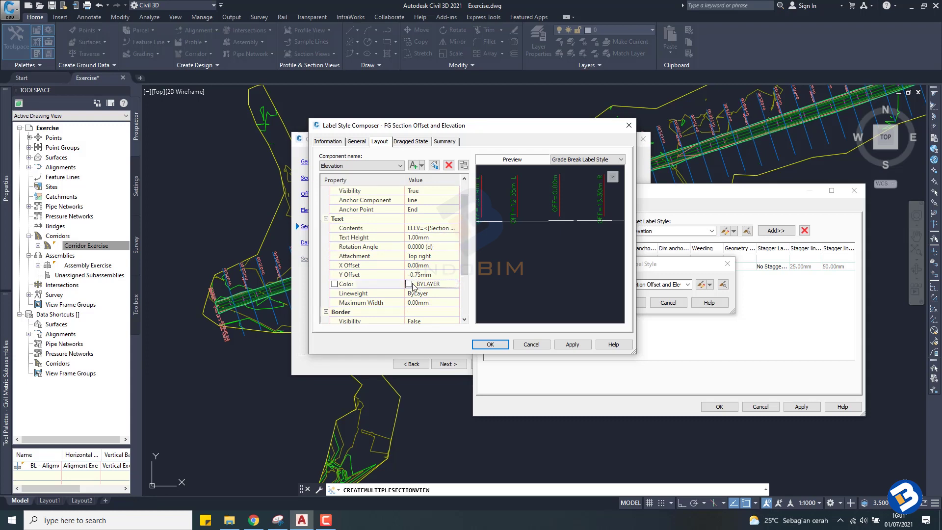
pyautogui.click(455, 284)
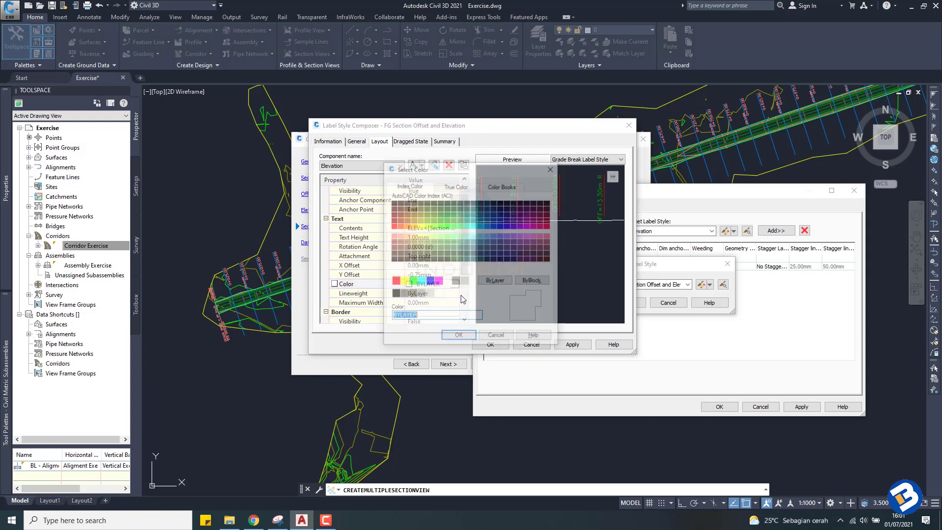
pyautogui.click(447, 214)
pyautogui.press('Return')
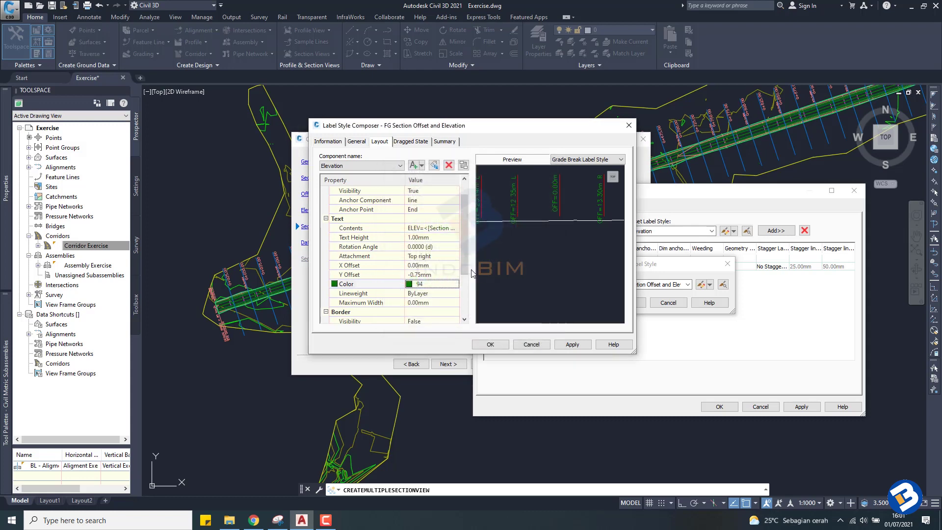
# - Switch to the Offset component of the FG Section Offset and Elevation style and set its text height to 1 mm
pyautogui.scroll(-3, 432, 211)
pyautogui.click(388, 166)
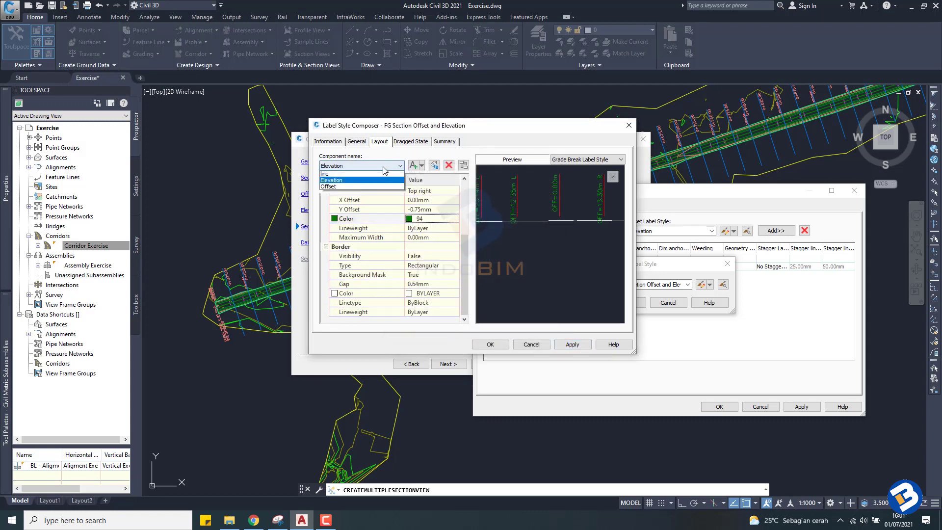
pyautogui.click(367, 180)
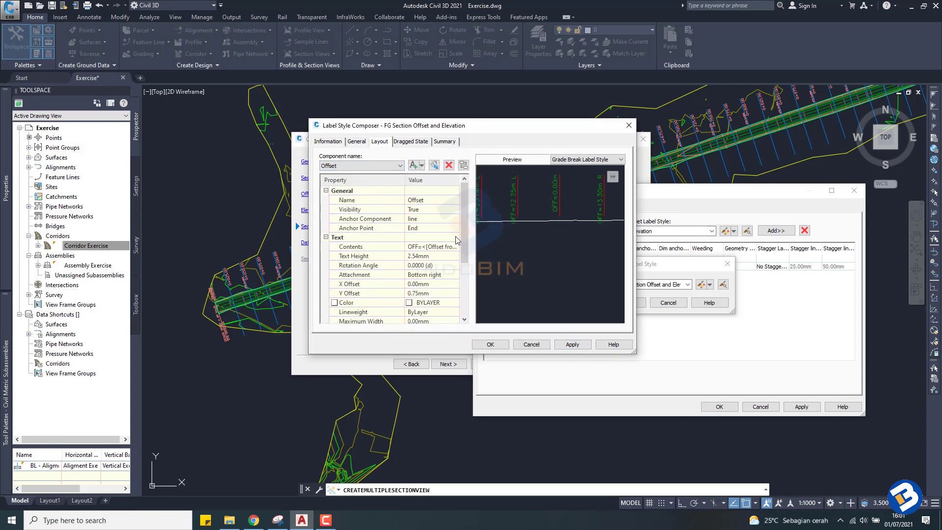
pyautogui.click(442, 256)
pyautogui.write('1')
# - Set the text colour of the Offset component to orange, colour index 40
pyautogui.click(410, 305)
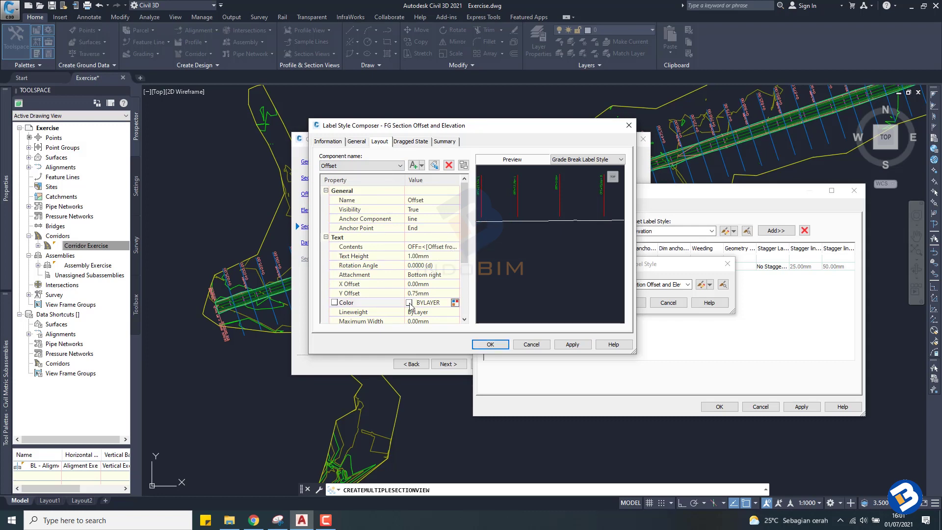
pyautogui.click(455, 303)
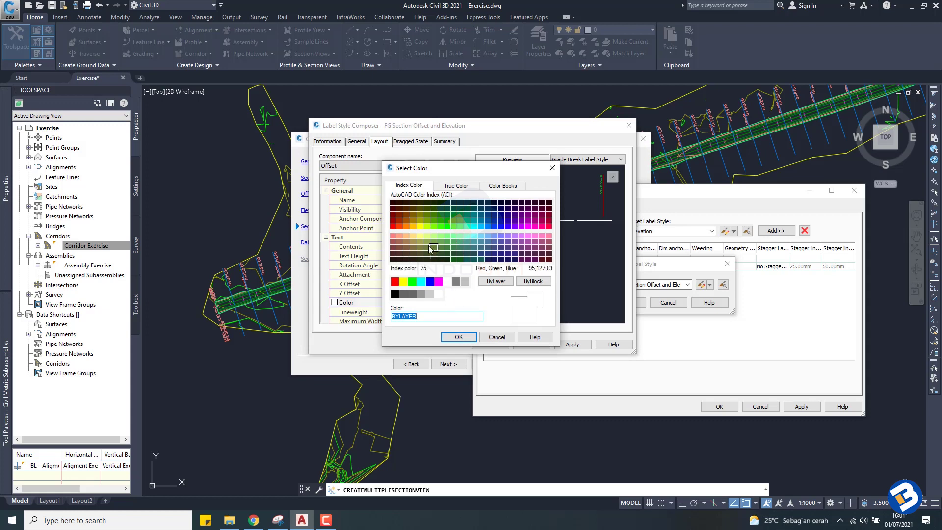
pyautogui.click(414, 226)
pyautogui.click(458, 337)
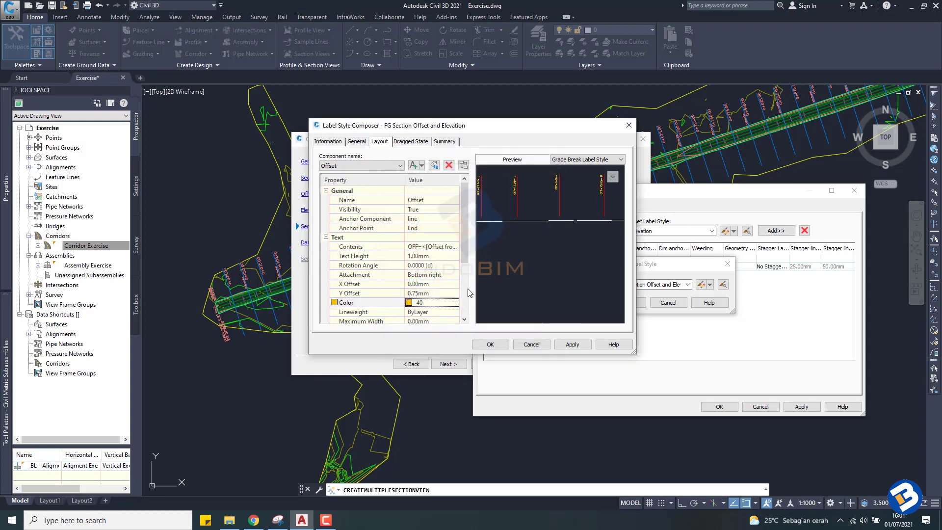
pyautogui.moveTo(466, 257); pyautogui.dragTo(466, 314)
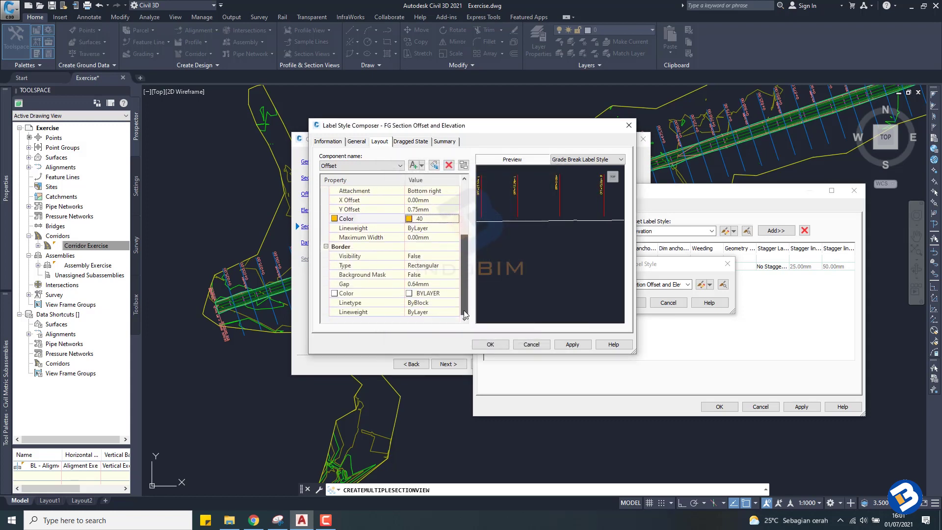
# - Apply the edited label style and assign the FG Section Labels set to the Corridor Exercise FG Exercise section
pyautogui.click(568, 345)
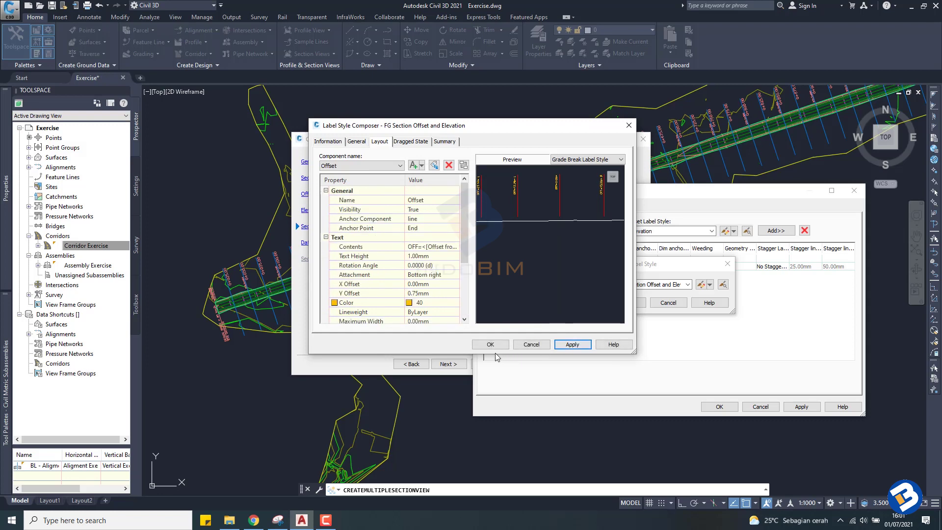
pyautogui.click(489, 348)
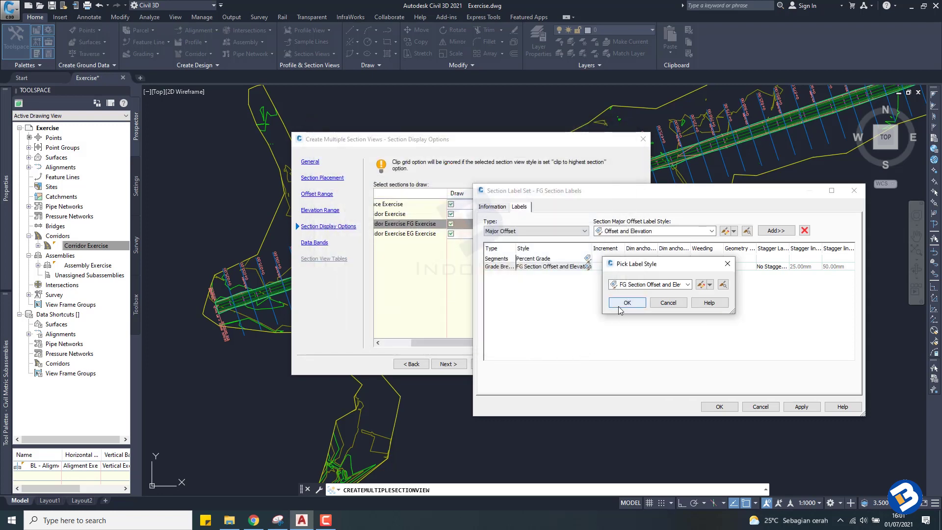
pyautogui.click(622, 304)
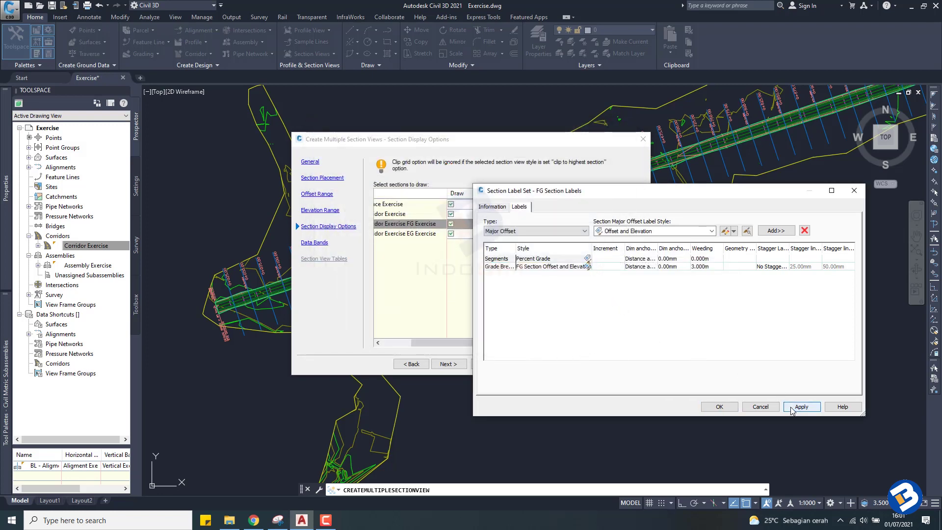
pyautogui.click(720, 407)
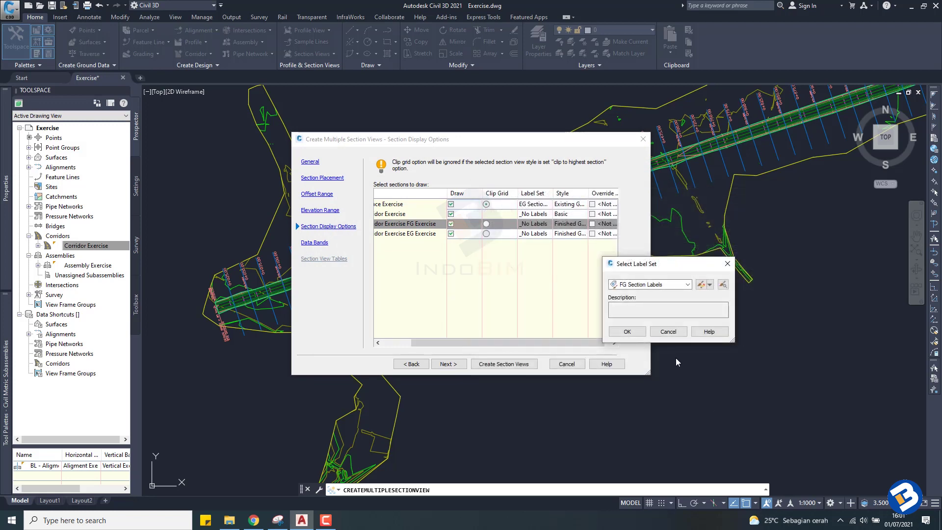
pyautogui.click(628, 332)
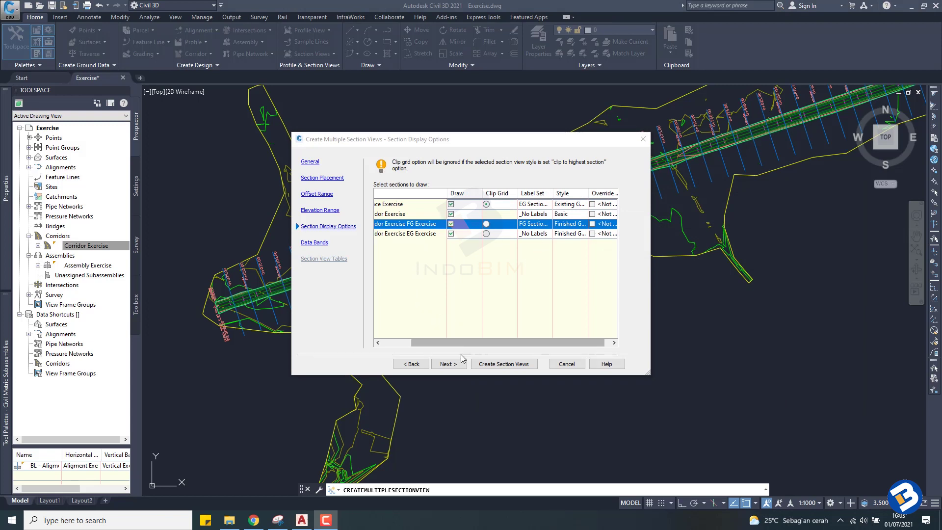
# - Proceed to the data bands settings and choose the Major Stations Offset and Elevations band set
pyautogui.click(448, 364)
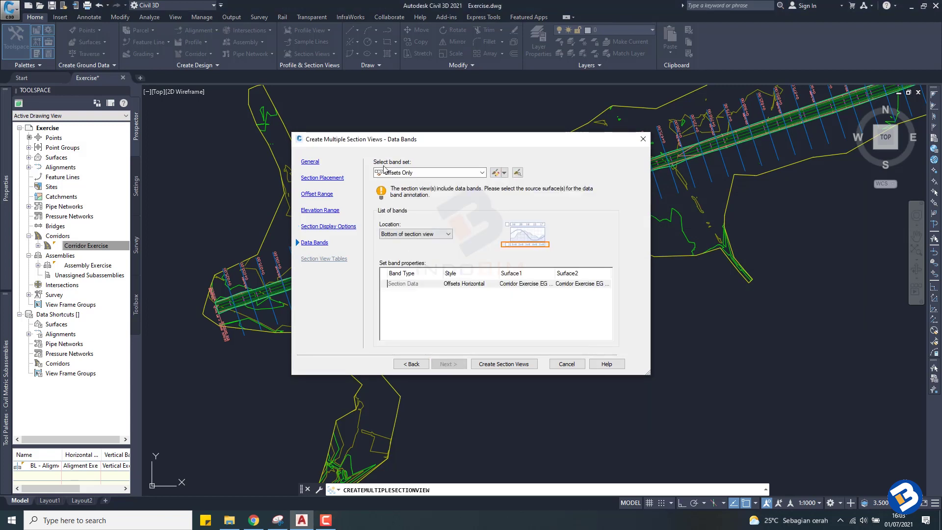
pyautogui.click(482, 173)
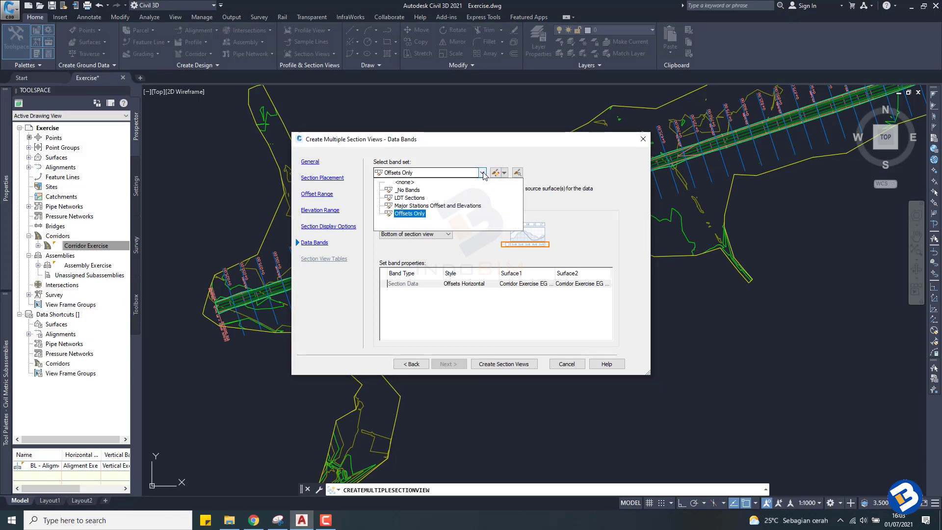
pyautogui.click(448, 206)
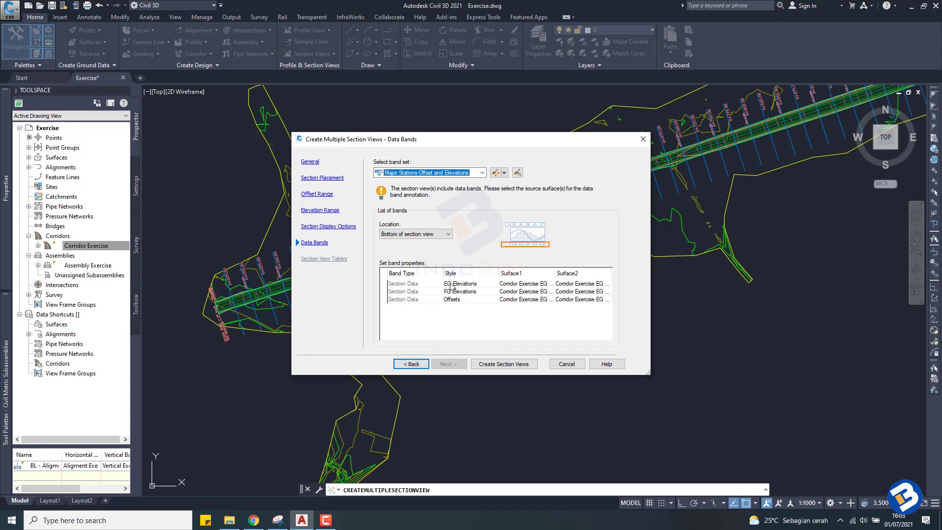
# - Set both Surface1 and Surface2 of the EG Elevations band to Surface Exercise
pyautogui.click(508, 284)
pyautogui.click(510, 285)
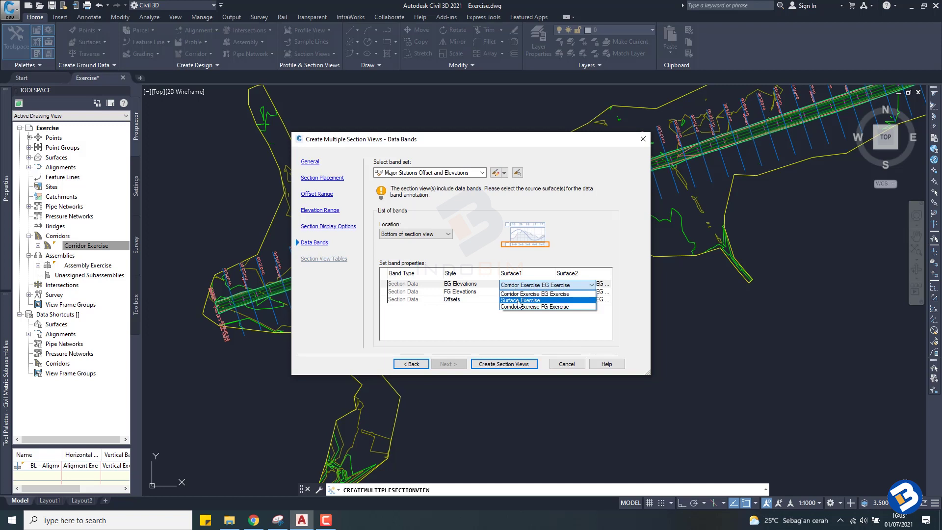
pyautogui.click(519, 300)
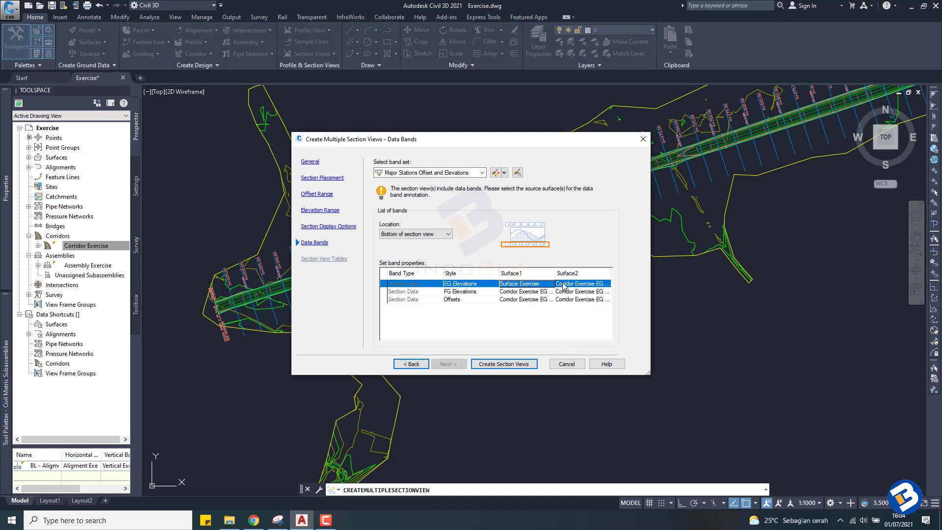
pyautogui.click(564, 284)
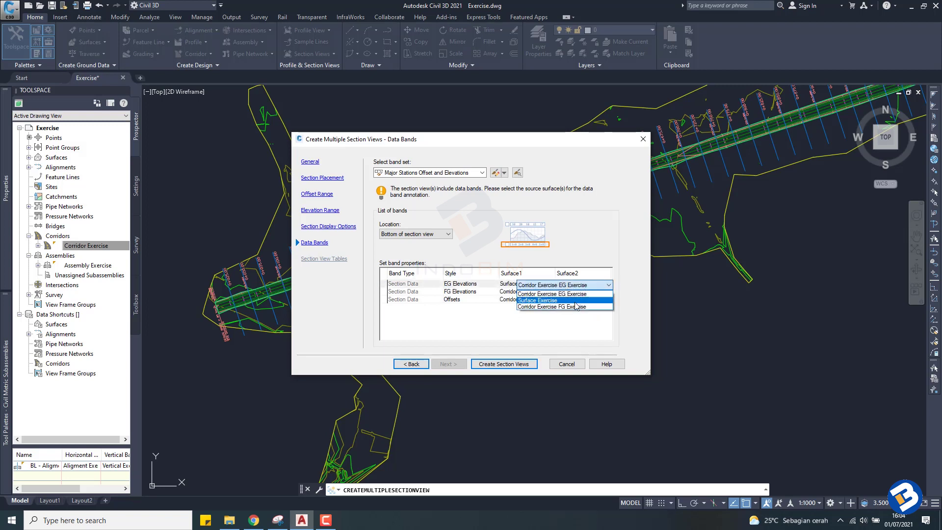
pyautogui.click(552, 301)
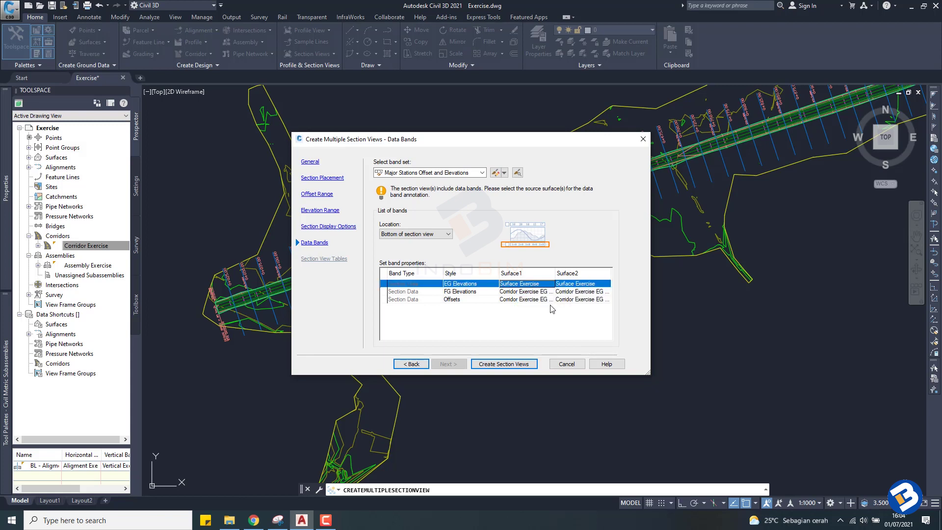
# - Set both Surface1 and Surface2 of the FG Elevations band to Corridor Exercise FG Exercise
pyautogui.click(526, 294)
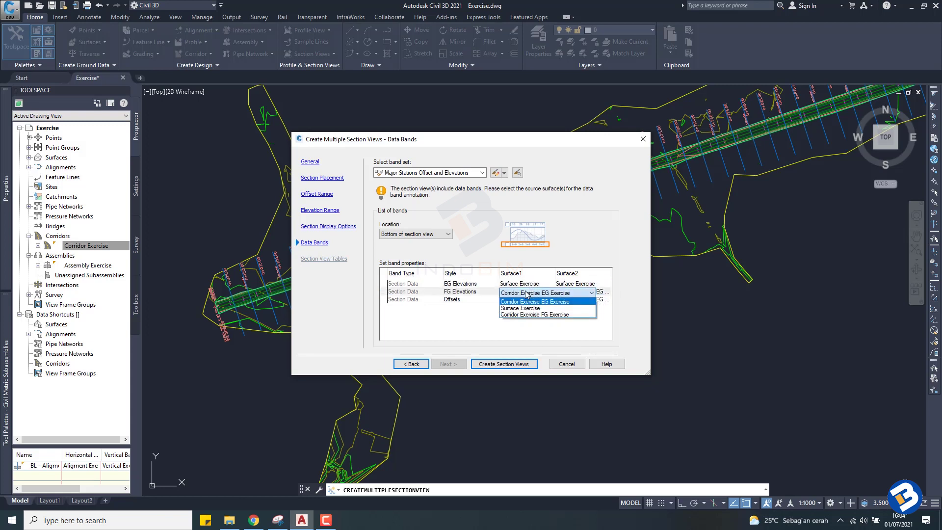
pyautogui.click(533, 315)
pyautogui.click(572, 294)
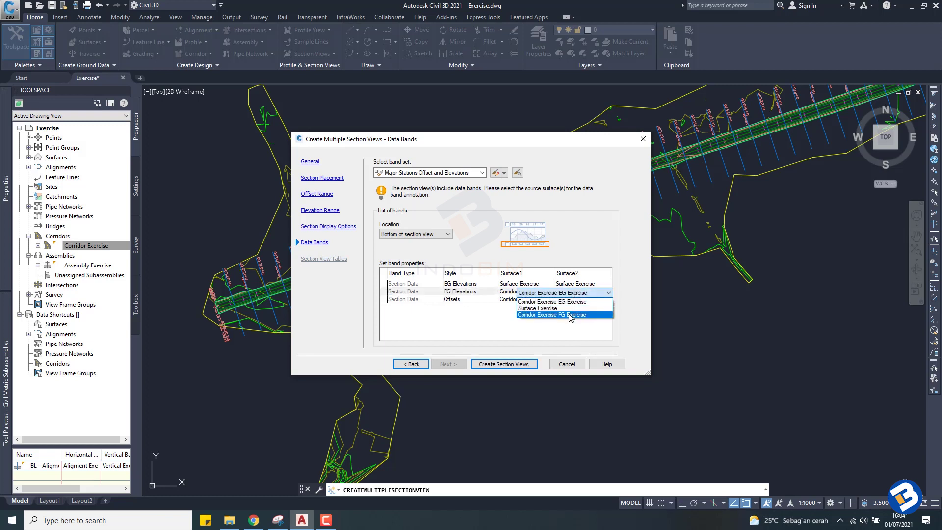
pyautogui.click(549, 313)
# - Use Corridor Exercise EG Exercise as the source surface of the Offsets band
pyautogui.click(538, 301)
pyautogui.click(538, 301)
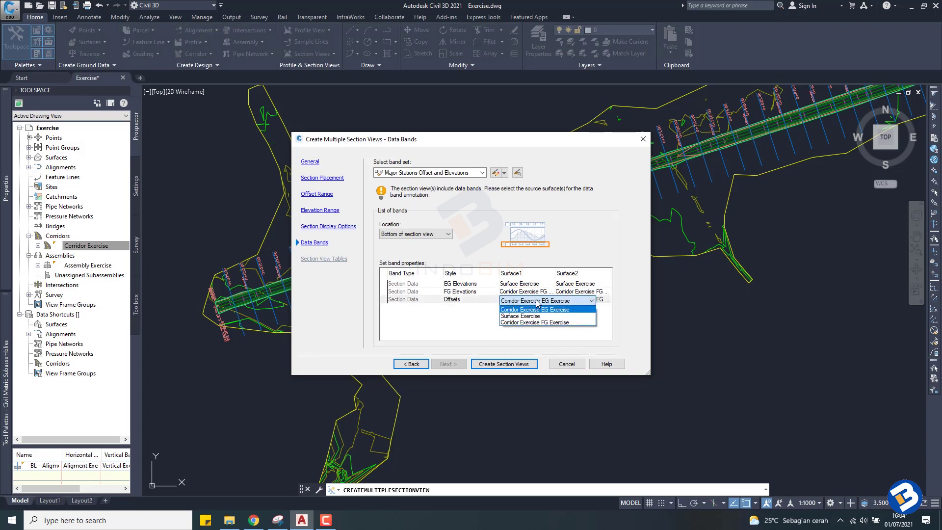
pyautogui.click(538, 310)
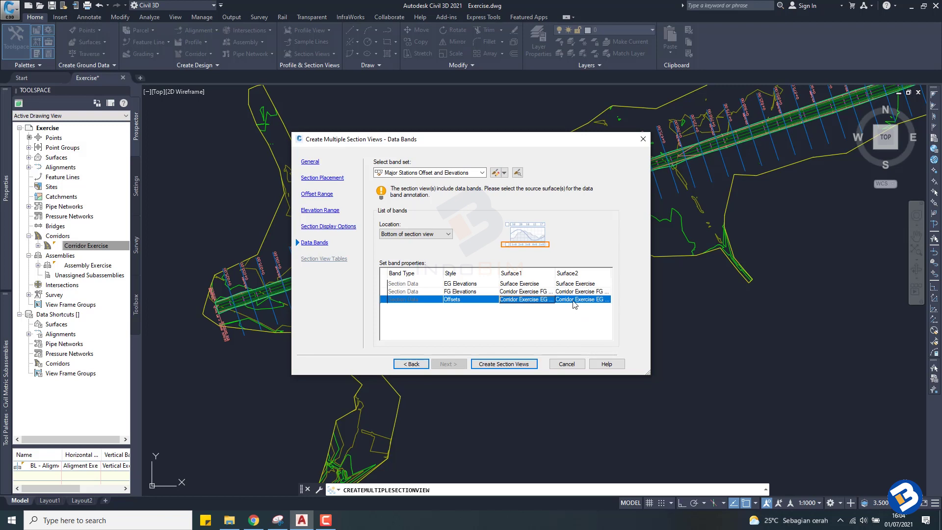
pyautogui.click(573, 300)
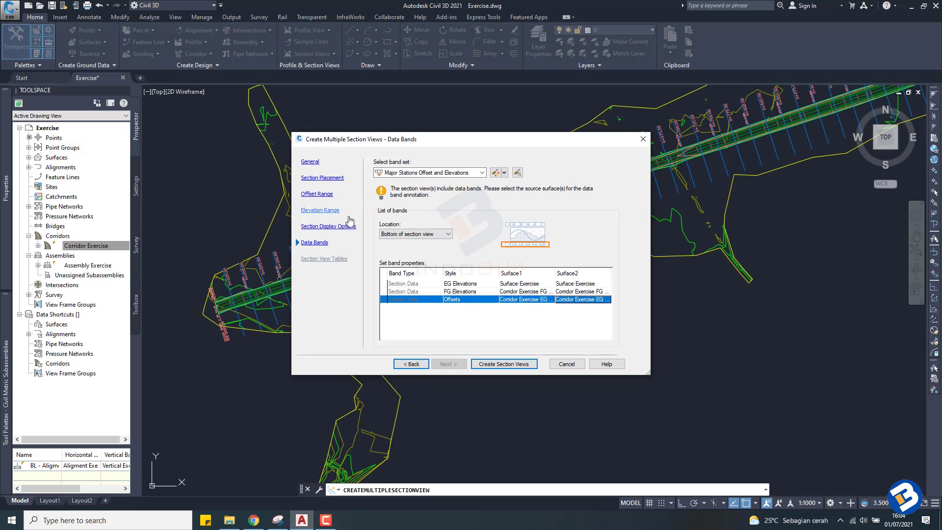
# - Check the section display options and elevation range settings, and return to the data bands settings
pyautogui.click(327, 227)
pyautogui.click(315, 193)
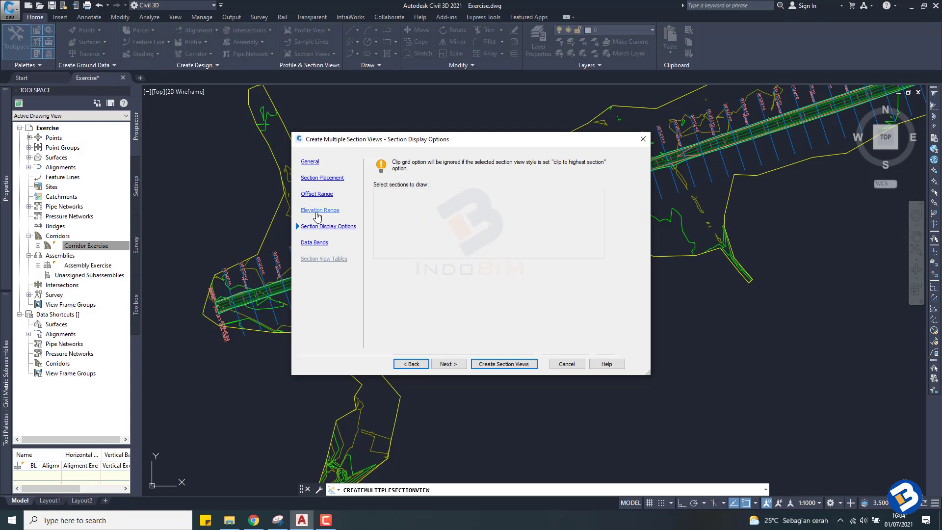
pyautogui.click(317, 210)
pyautogui.click(314, 242)
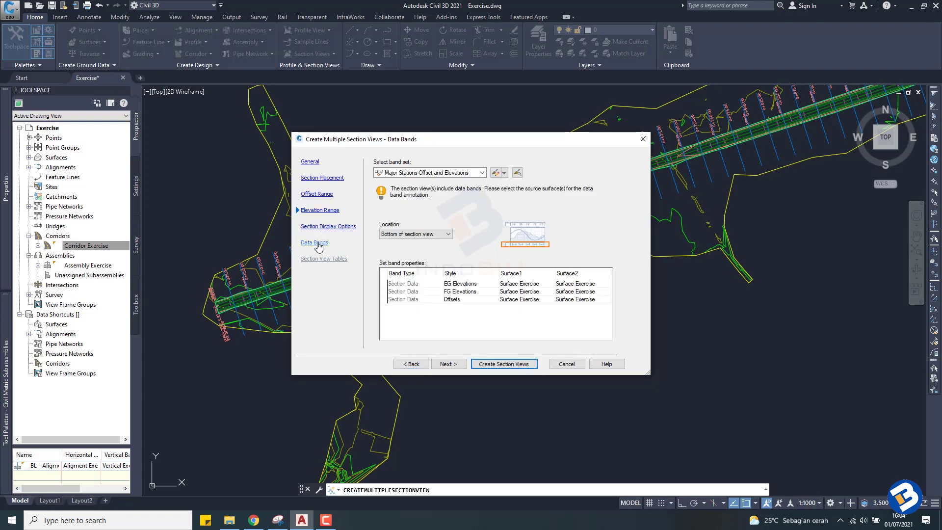
# - Create the section views, placing their origin in the empty area just above the start of the alignment's profile view
pyautogui.click(486, 367)
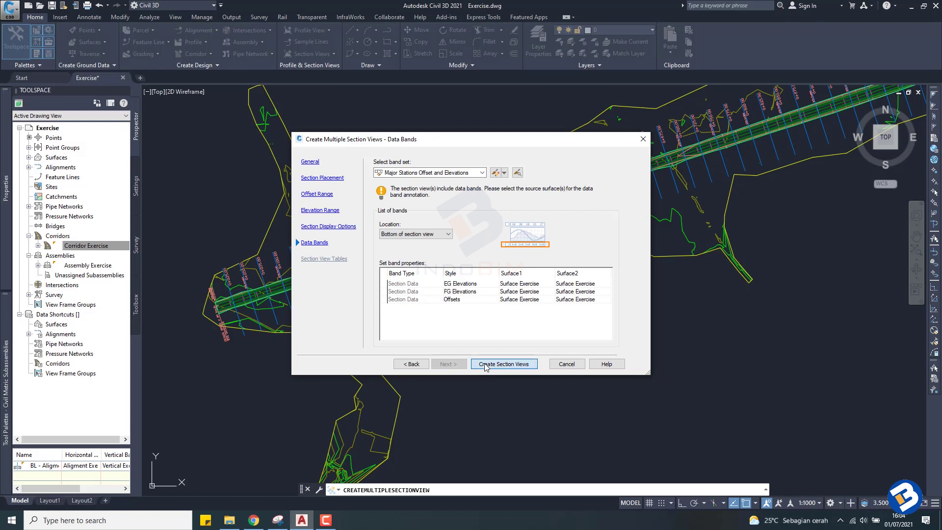
pyautogui.moveTo(543, 347); pyautogui.dragTo(437, 325, button='middle')
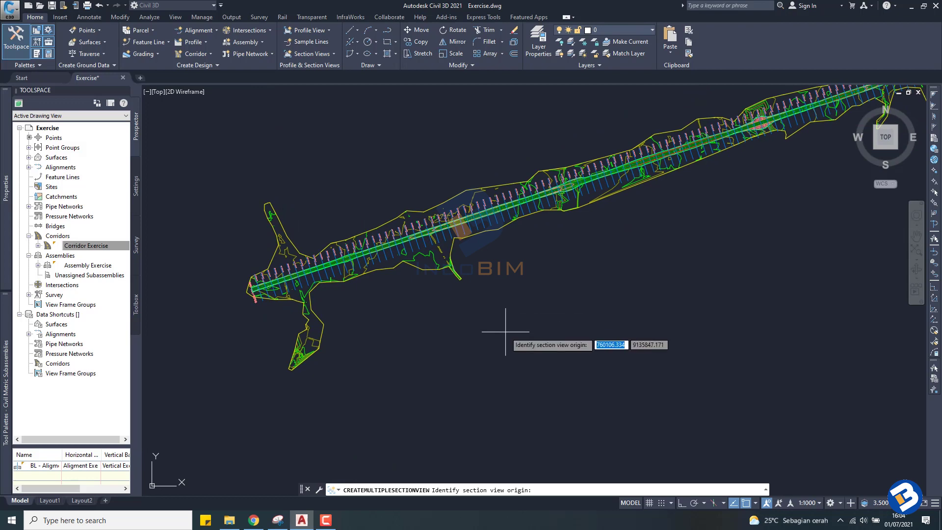
pyautogui.scroll(-4, 393, 319)
pyautogui.scroll(3, 376, 316)
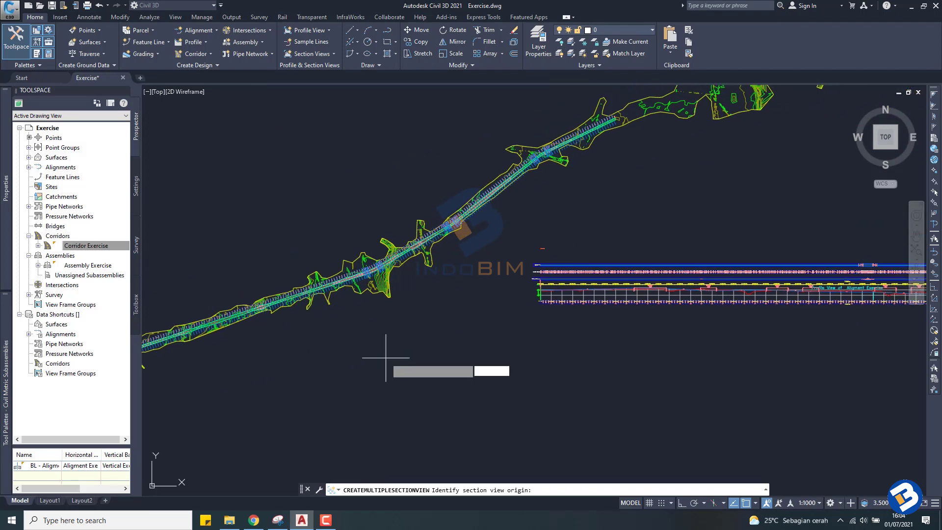
pyautogui.moveTo(489, 248)
pyautogui.mouseDown(button='middle')
pyautogui.moveTo(519, 246)
pyautogui.moveTo(431, 255)
pyautogui.mouseUp(button='middle')
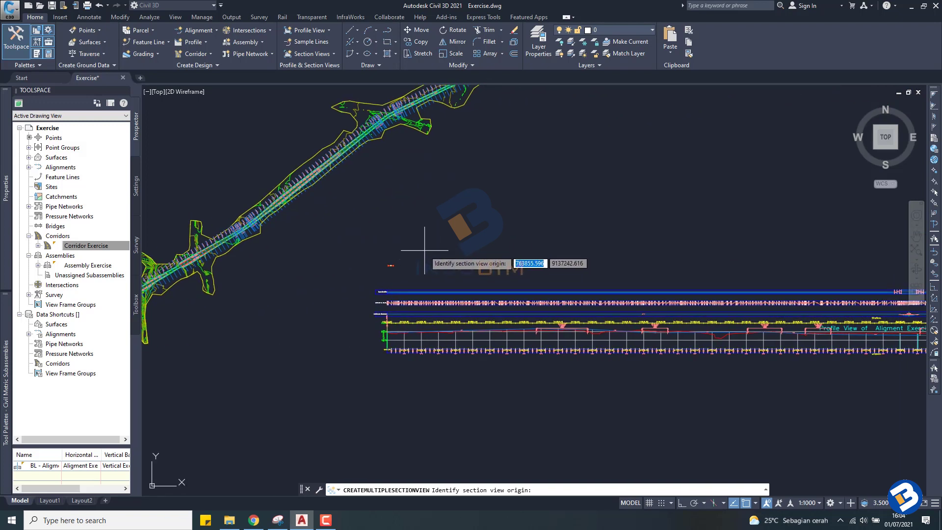
pyautogui.click(425, 250)
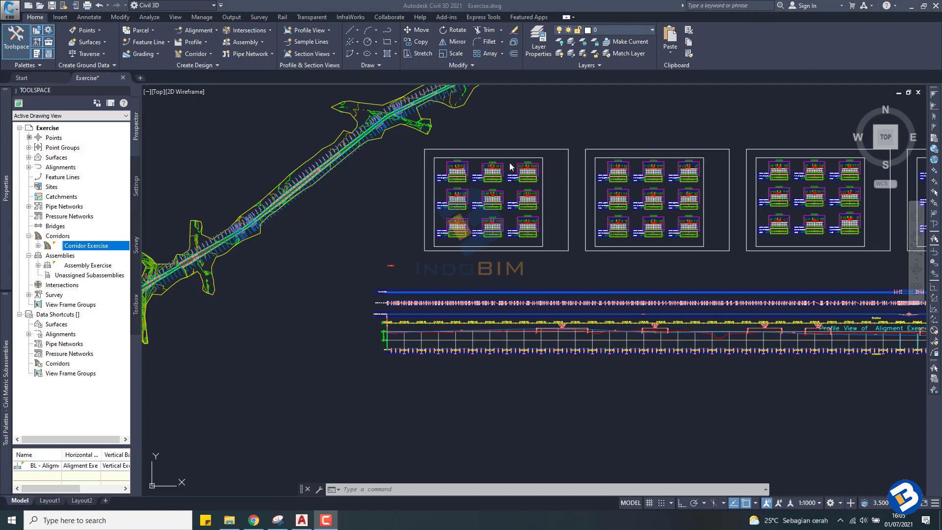
# - Examine the labels and data bands of the section view at station 0+025.00 and its neighbouring views
pyautogui.scroll(6, 430, 144)
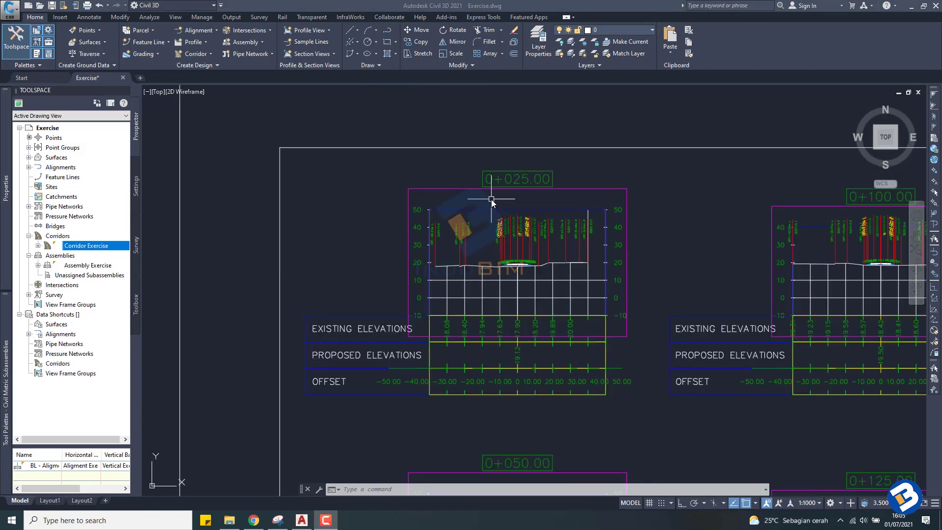
pyautogui.scroll(5, 491, 199)
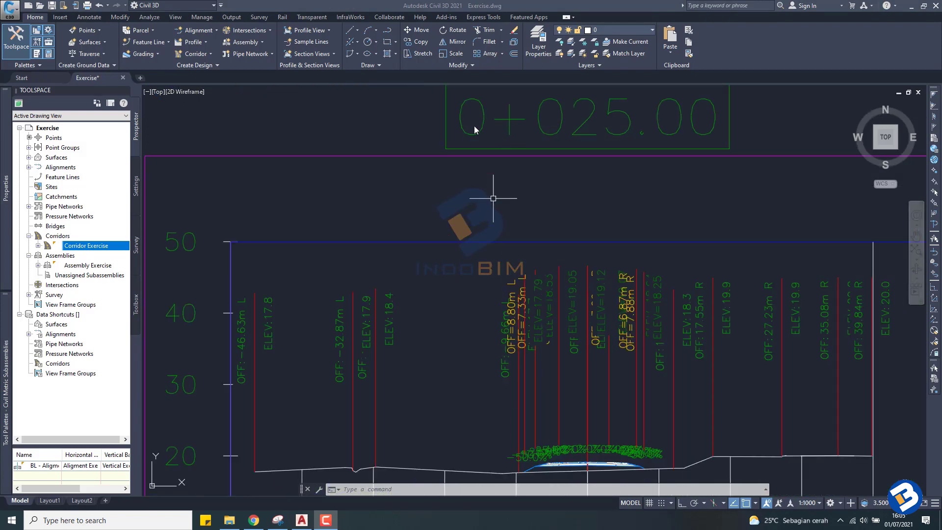
pyautogui.scroll(-4, 499, 122)
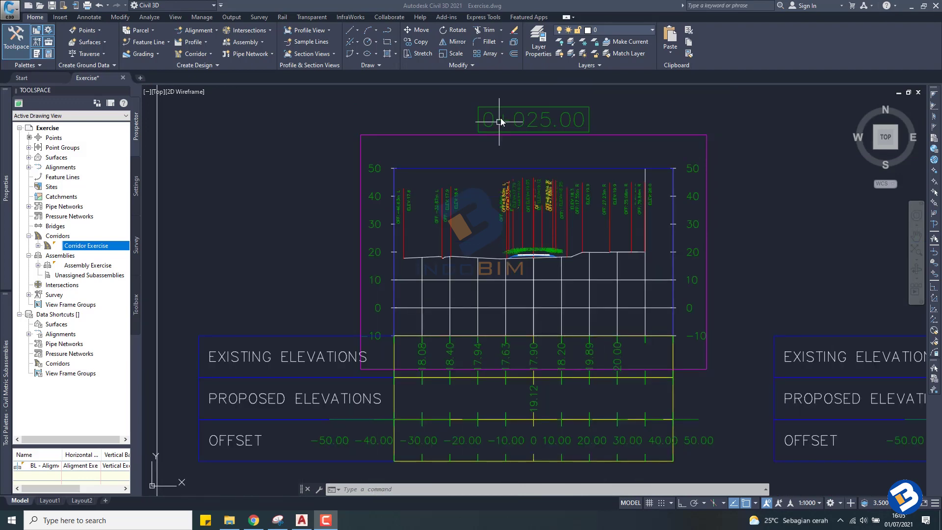
pyautogui.scroll(2, 514, 123)
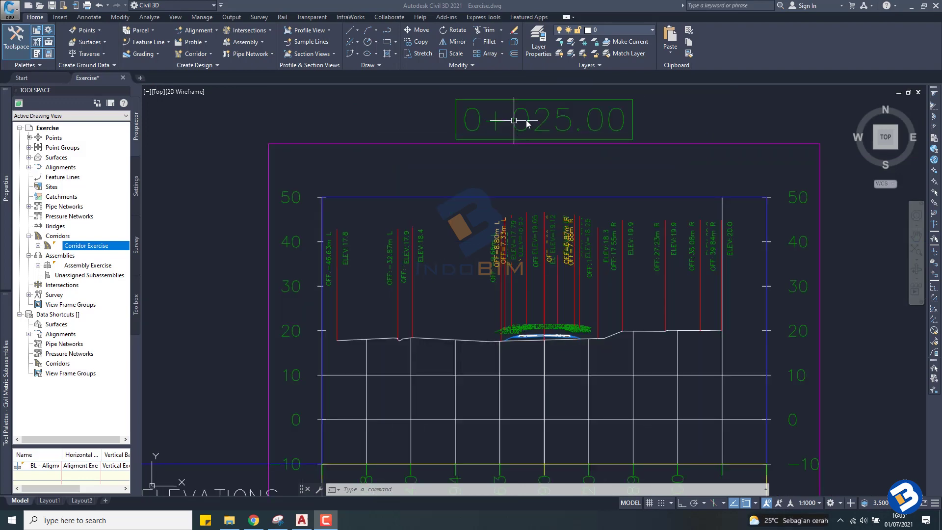
pyautogui.scroll(-5, 538, 120)
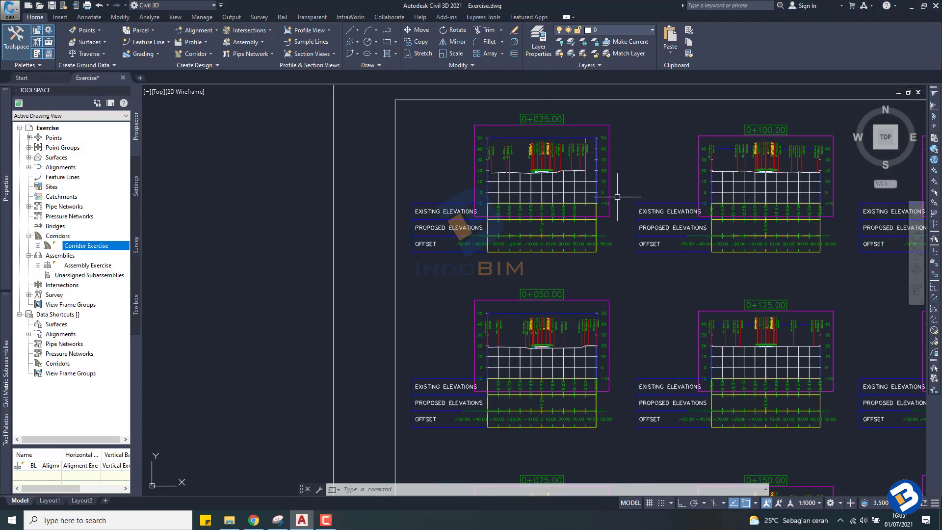
# - Open the label group of the corridor FG section at station 0+050.00 for editing
pyautogui.moveTo(617, 195); pyautogui.dragTo(517, 167, button='middle')
pyautogui.moveTo(460, 269); pyautogui.dragTo(468, 181, button='middle')
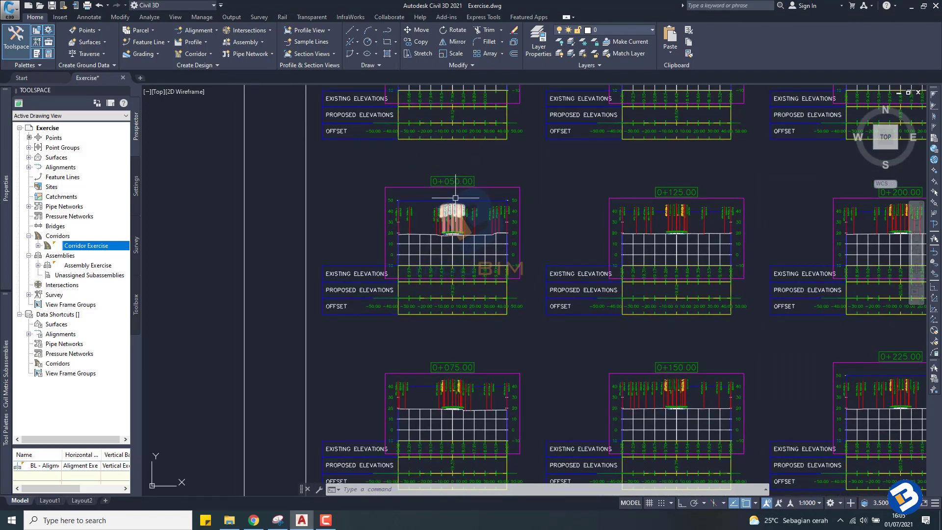
pyautogui.scroll(6, 455, 198)
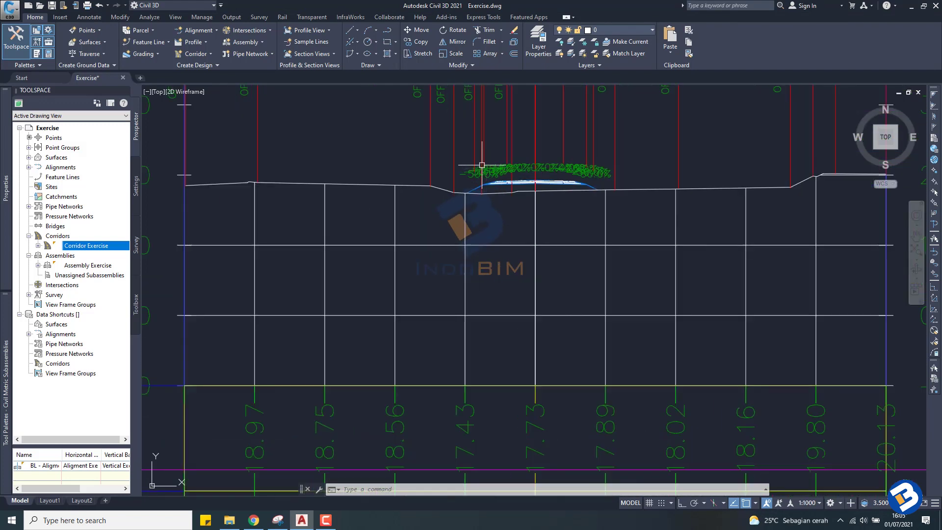
pyautogui.scroll(4, 489, 175)
pyautogui.scroll(-4, 490, 179)
pyautogui.moveTo(490, 178); pyautogui.dragTo(537, 251, button='middle')
pyautogui.scroll(4, 504, 236)
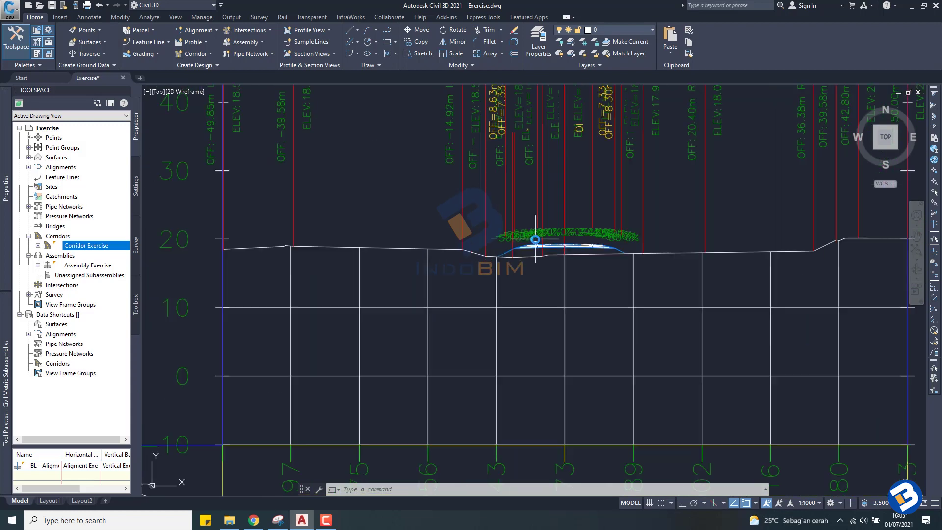
pyautogui.click(503, 236)
pyautogui.scroll(-5, 514, 257)
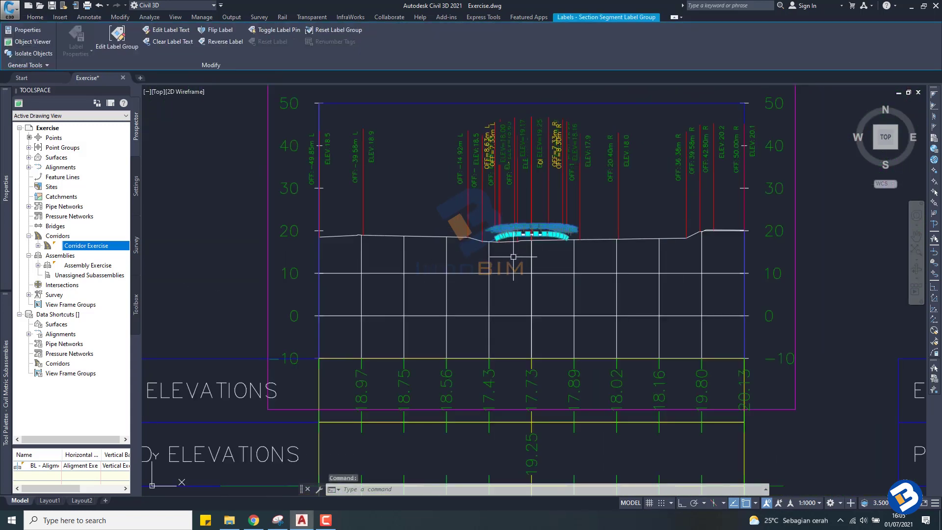
pyautogui.moveTo(513, 257); pyautogui.dragTo(518, 225, button='middle')
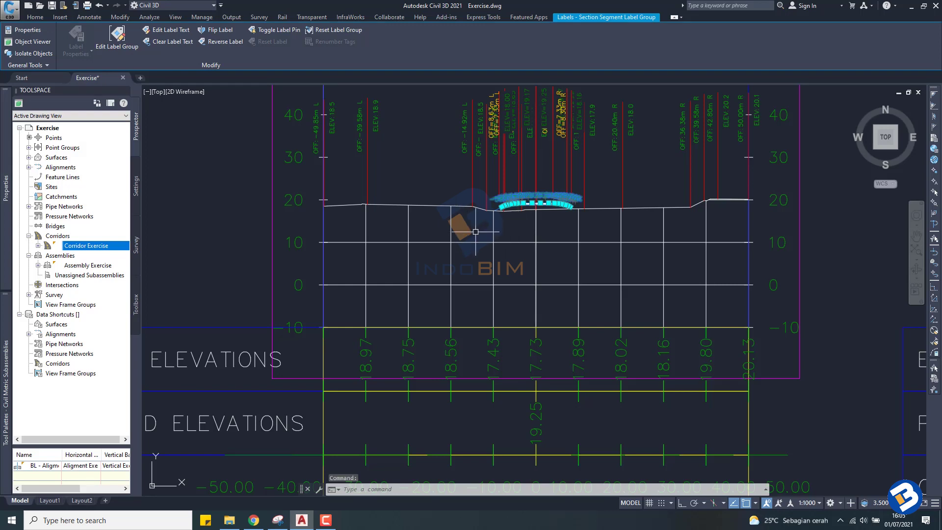
pyautogui.click(118, 47)
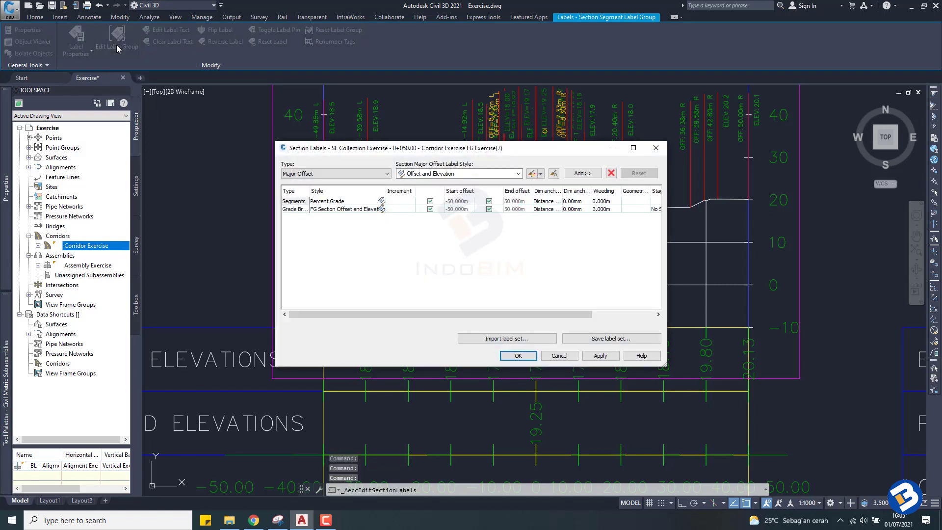
pyautogui.moveTo(423, 149); pyautogui.dragTo(509, 236)
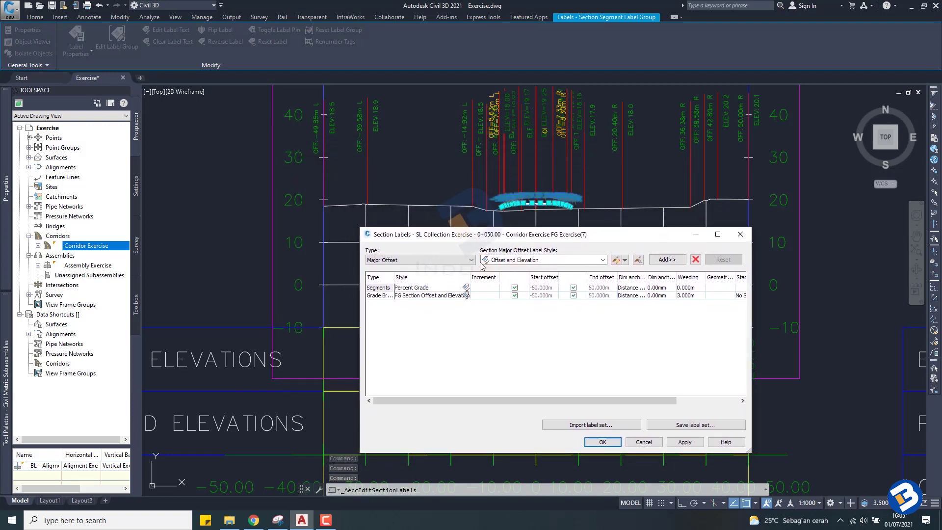
# - Check the Elevation component settings of the FG Section Offset and Elevation label style without changing them
pyautogui.click(464, 295)
pyautogui.click(466, 295)
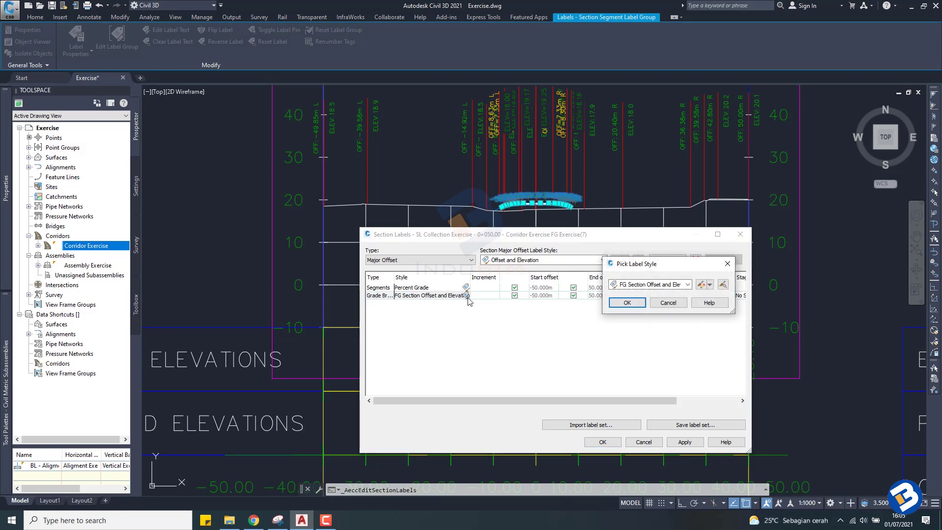
pyautogui.click(701, 284)
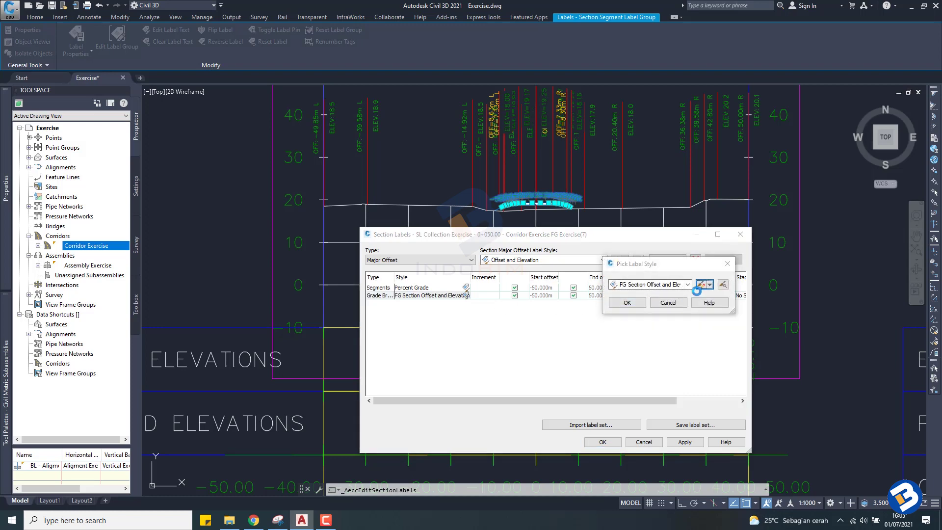
pyautogui.click(363, 166)
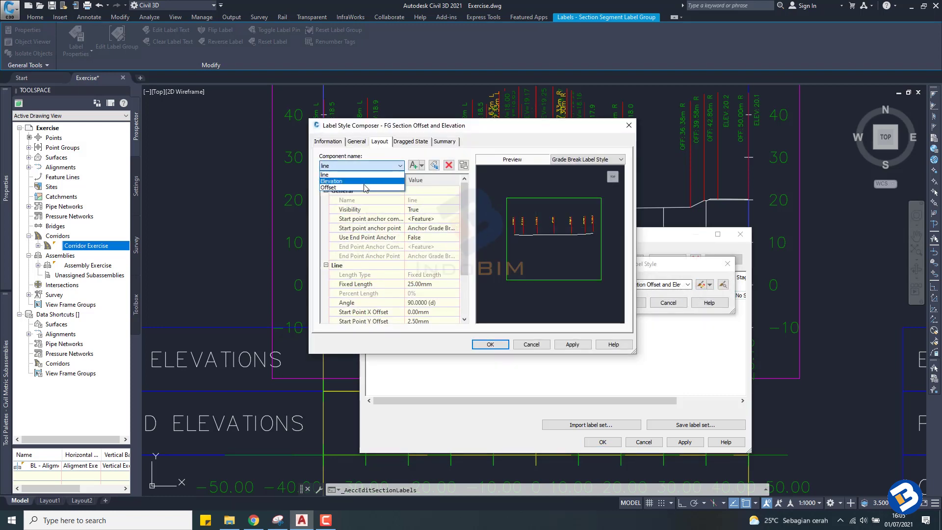
pyautogui.click(363, 181)
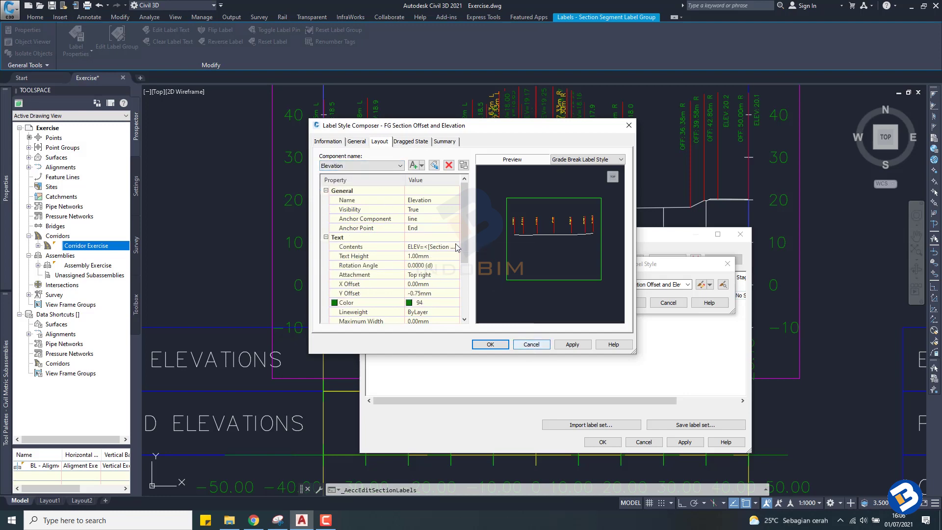
pyautogui.click(532, 345)
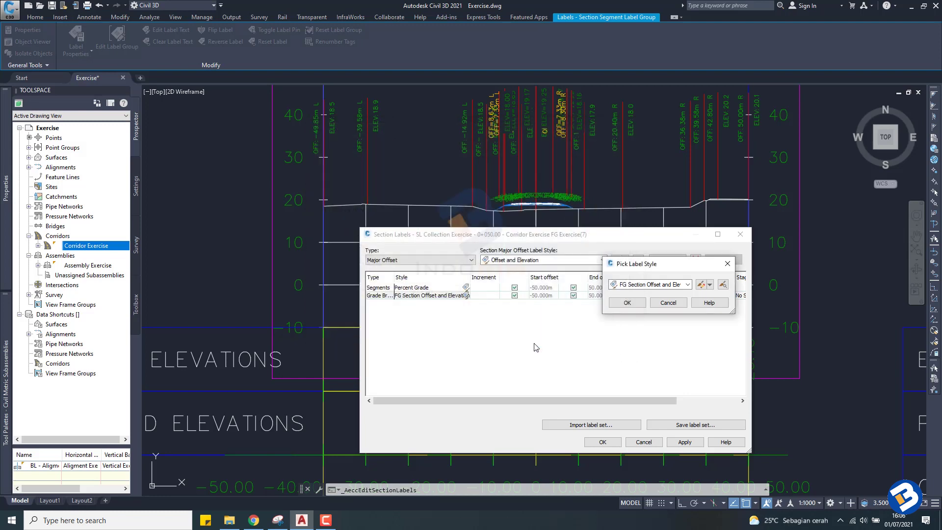
pyautogui.click(726, 265)
# - Set the Grade component's text height in the Percent Grade label style to 0.5 mm and apply it to the section labels
pyautogui.click(430, 289)
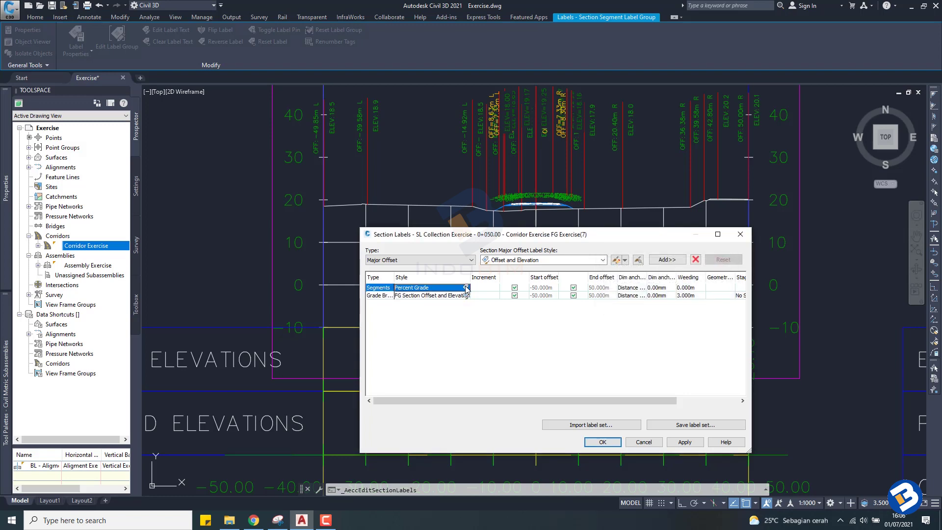
pyautogui.click(466, 288)
pyautogui.click(701, 285)
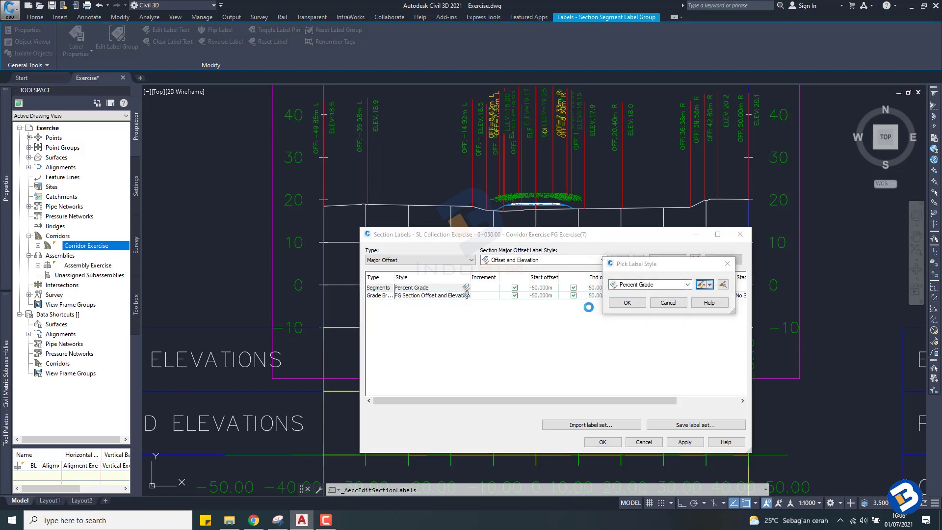
pyautogui.click(430, 256)
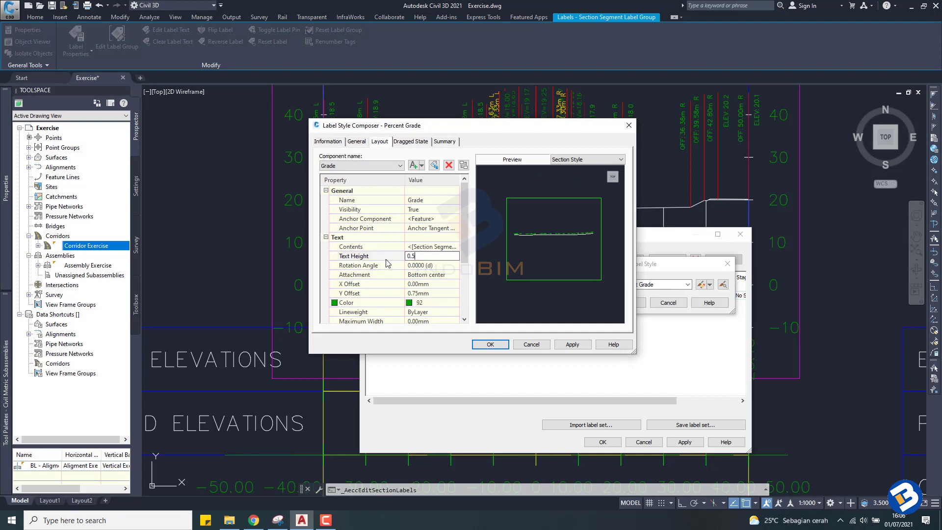
pyautogui.click(417, 283)
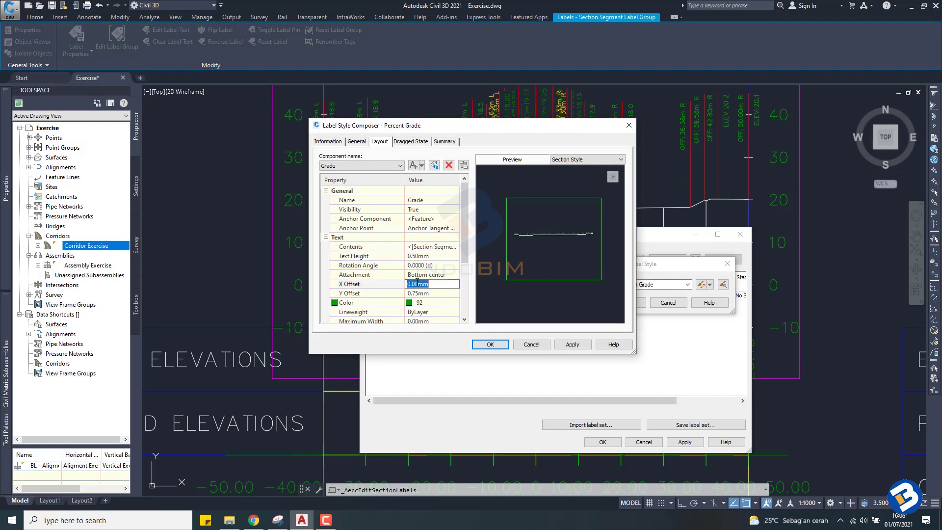
pyautogui.click(569, 345)
pyautogui.click(490, 345)
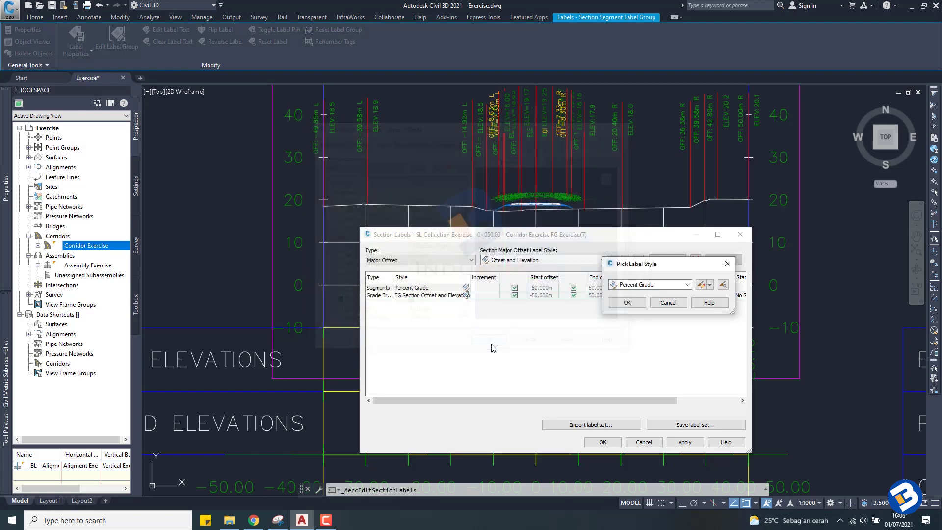
pyautogui.click(627, 303)
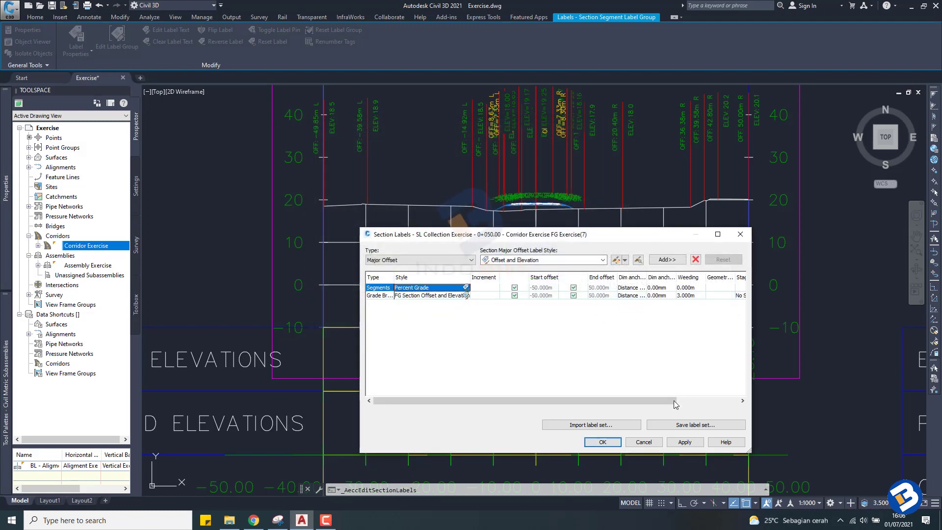
pyautogui.click(684, 442)
pyautogui.click(603, 443)
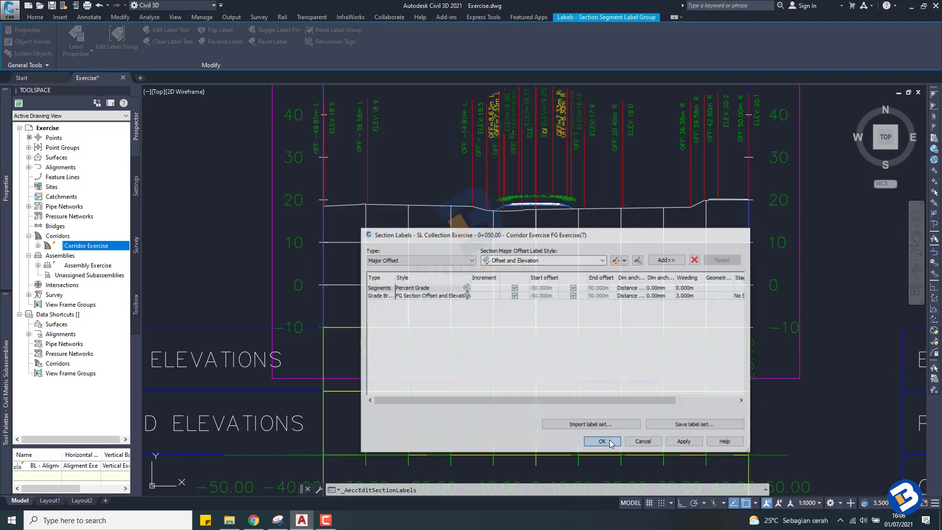
pyautogui.scroll(10, 511, 209)
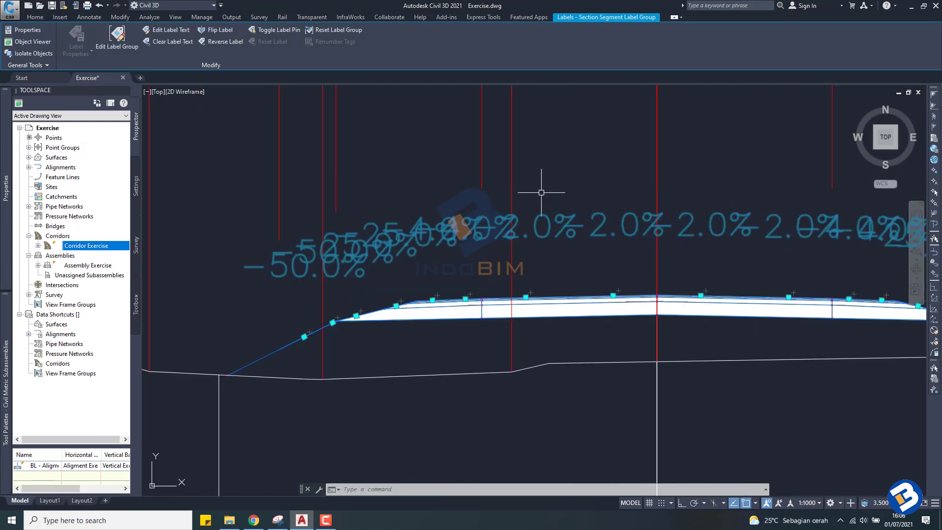
pyautogui.press('Escape')
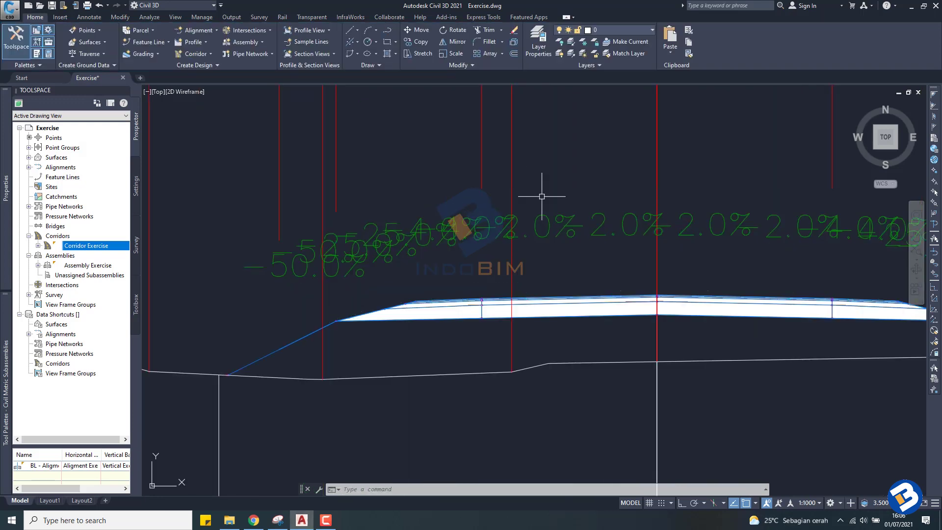
# - Reduce the Percent Grade label style's Grade text height below 0.5 mm through the label group at station 0+050.00
pyautogui.scroll(-5, 658, 218)
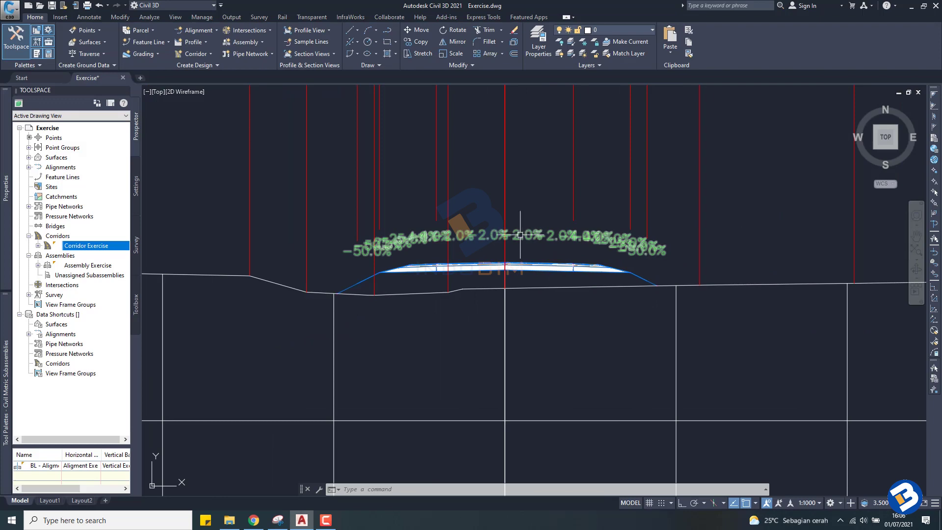
pyautogui.click(515, 229)
pyautogui.click(492, 234)
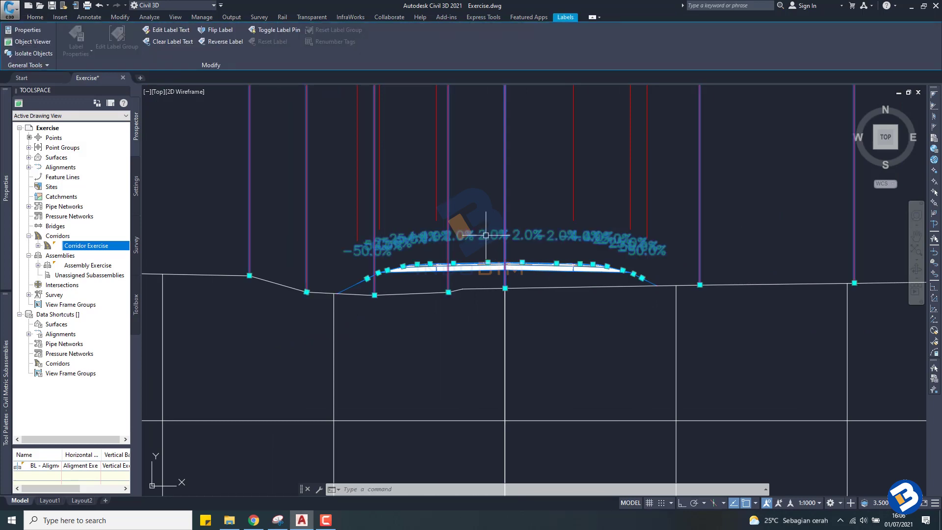
pyautogui.click(138, 58)
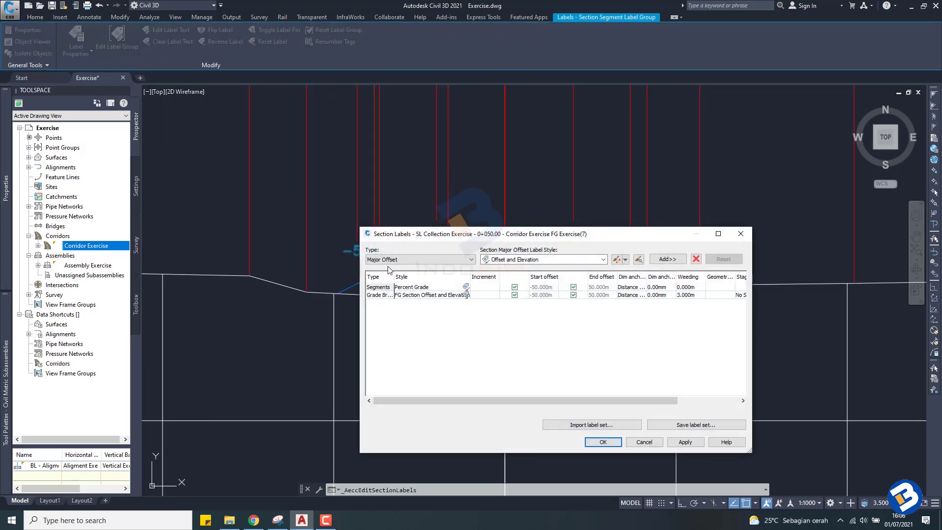
pyautogui.click(465, 287)
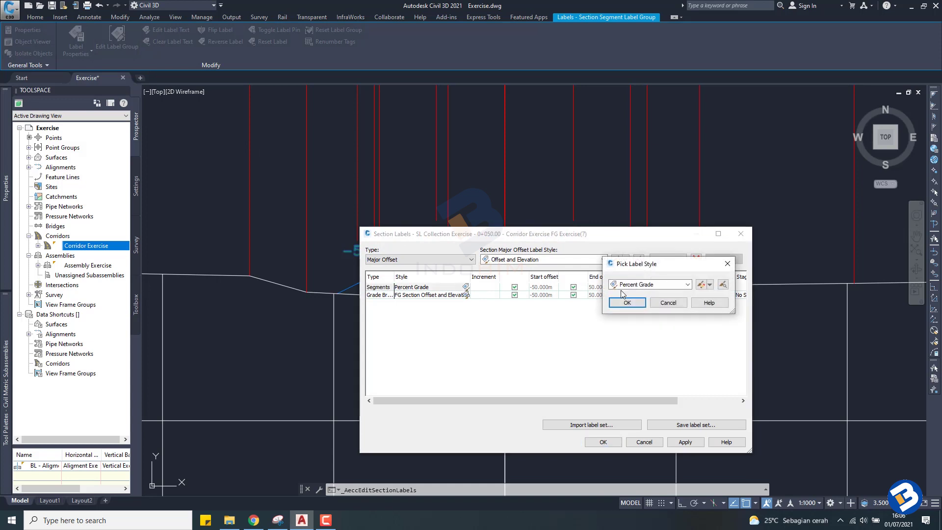
pyautogui.click(700, 284)
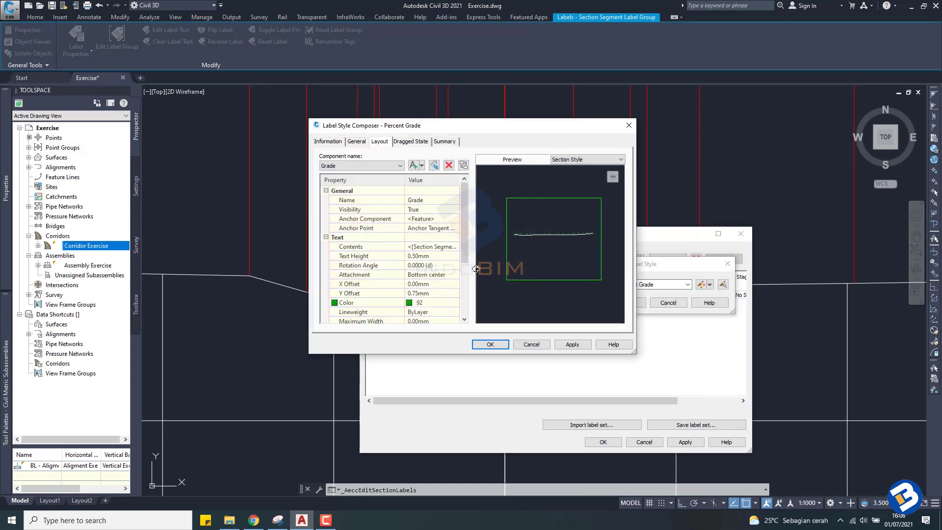
pyautogui.click(434, 256)
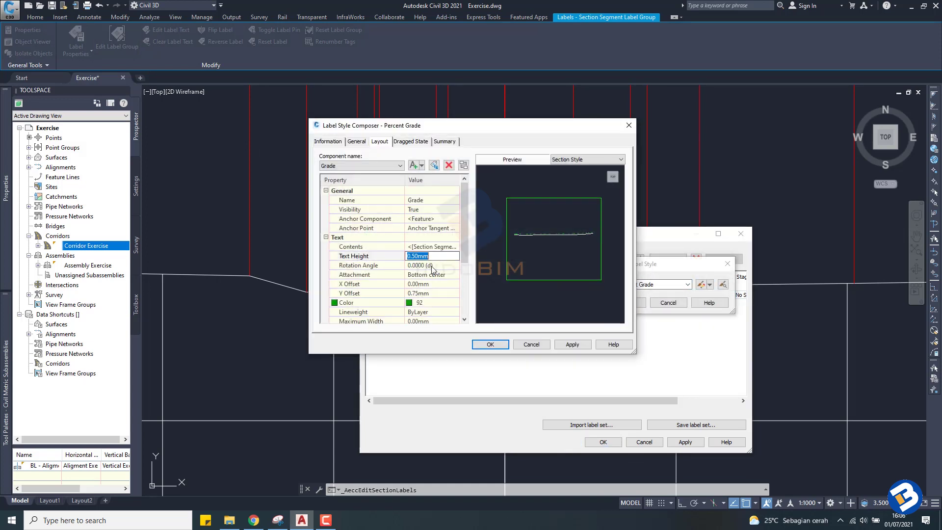
pyautogui.click(572, 346)
pyautogui.click(499, 347)
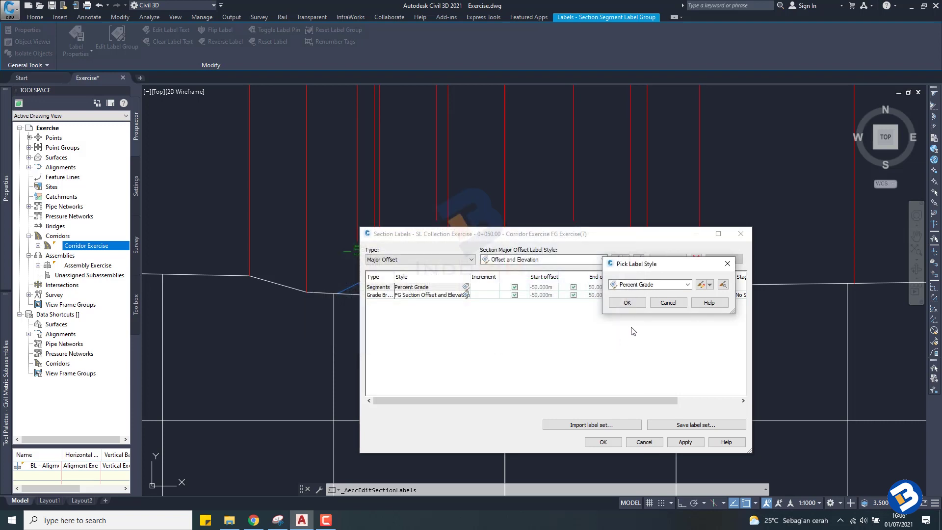
pyautogui.click(627, 302)
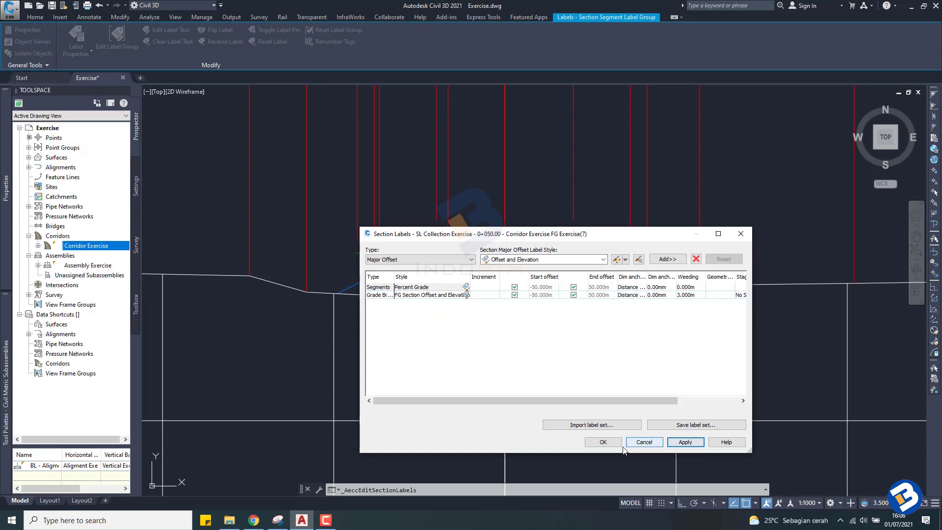
pyautogui.click(603, 442)
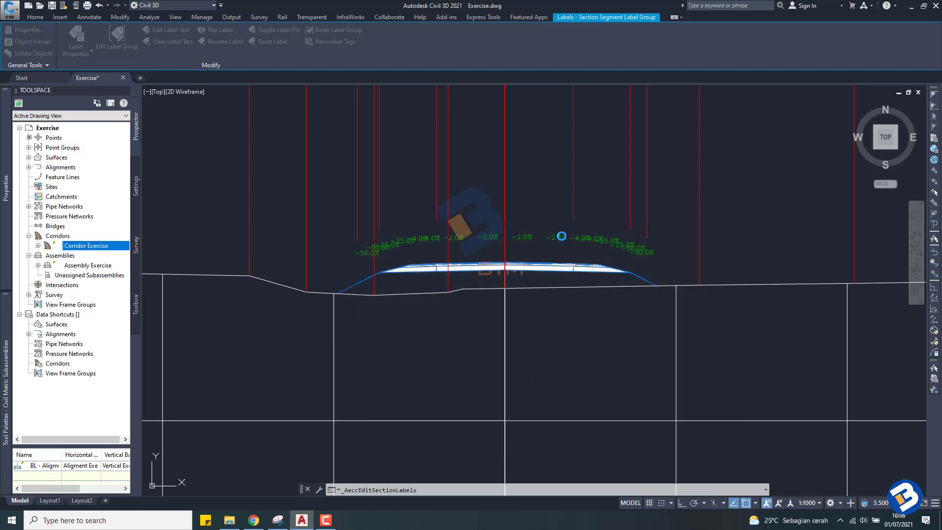
# - Examine the grade labels at station 0+050.00, the neighbouring section views and the full row of section view sheets
pyautogui.scroll(2, 506, 237)
pyautogui.scroll(-2, 442, 238)
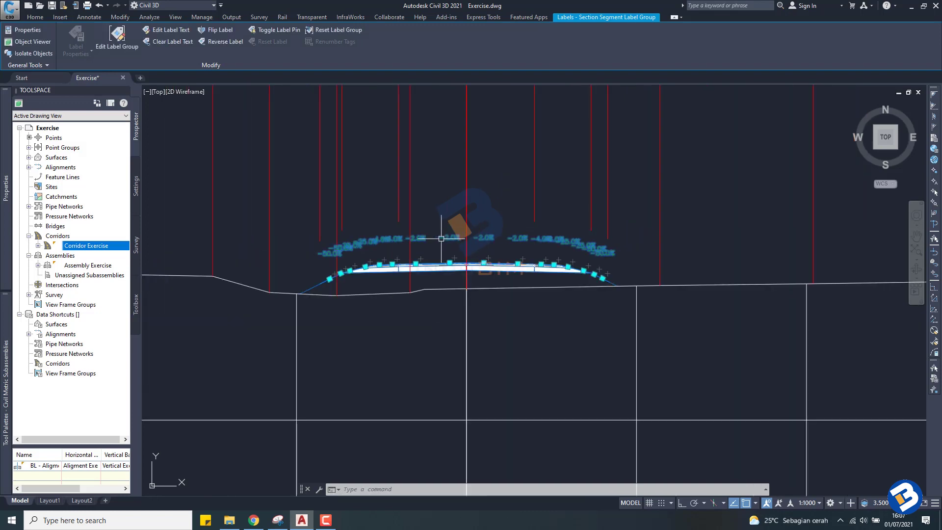
pyautogui.scroll(-8, 441, 239)
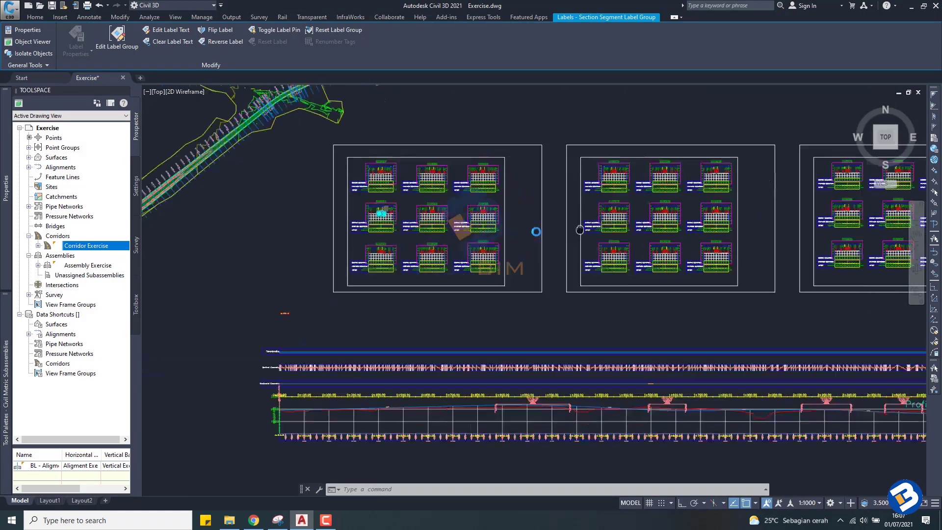
pyautogui.scroll(-6, 432, 233)
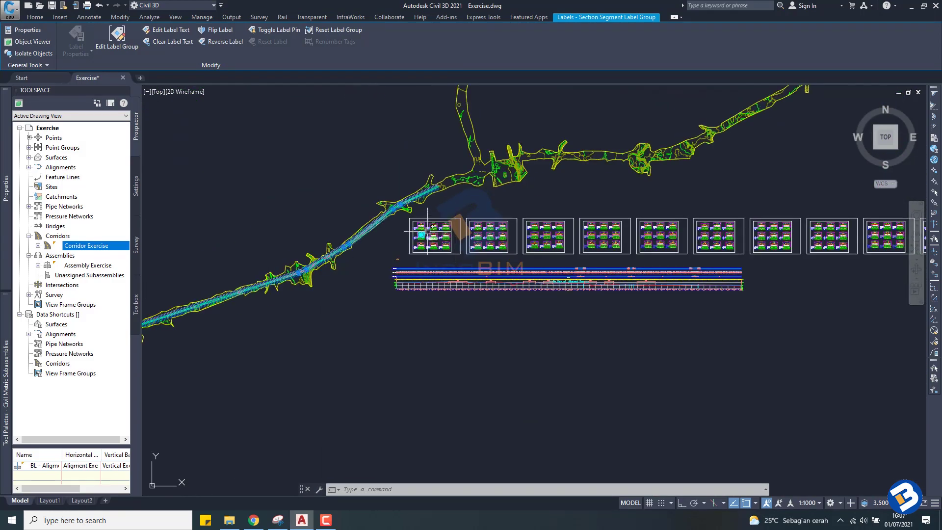
pyautogui.scroll(10, 427, 231)
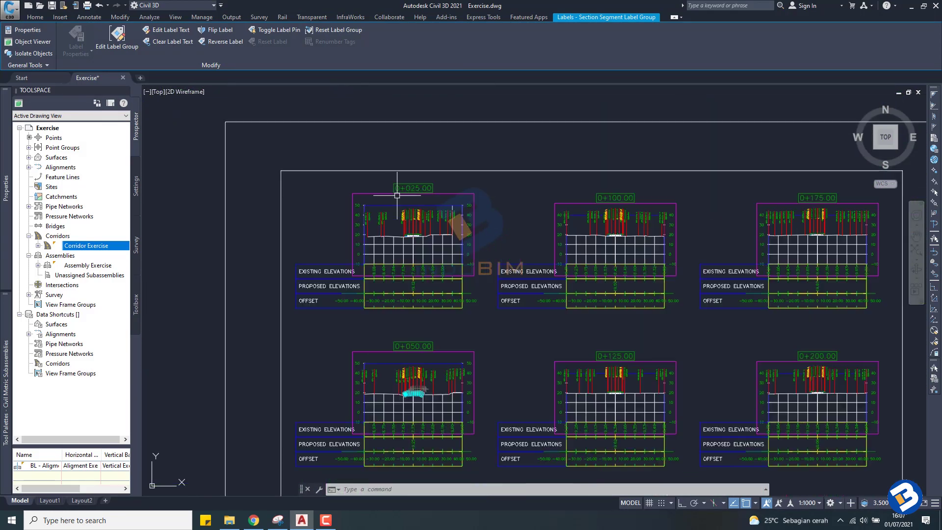
pyautogui.scroll(-13, 397, 196)
pyautogui.moveTo(665, 202); pyautogui.dragTo(424, 221, button='middle')
pyautogui.moveTo(739, 212); pyautogui.dragTo(550, 231, button='middle')
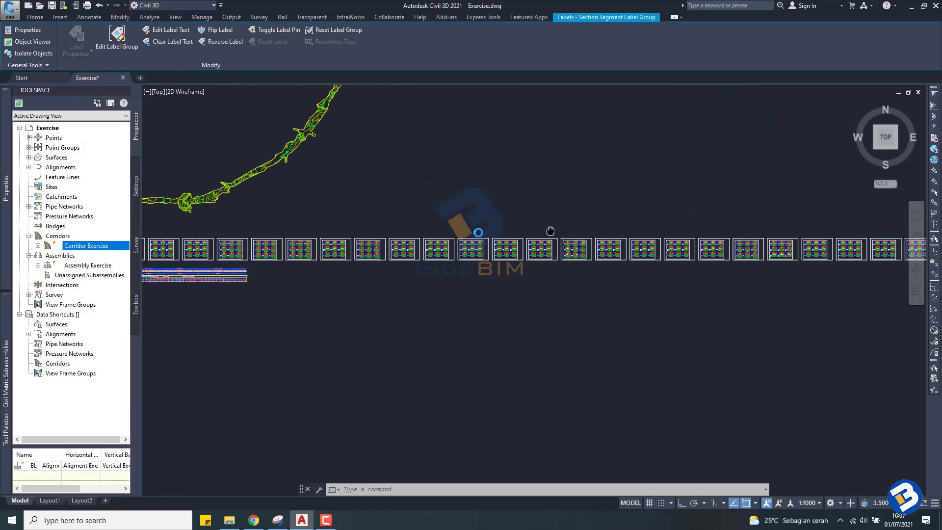
# - Examine the section views on the last sheet of the row, including the elevation labels and data bands of one section
pyautogui.scroll(-3, 589, 224)
pyautogui.scroll(12, 610, 216)
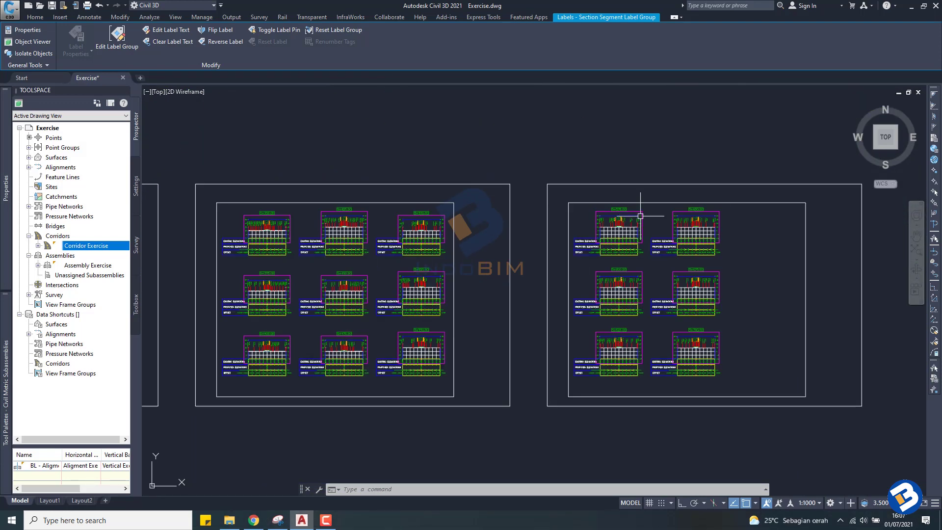
pyautogui.scroll(6, 640, 216)
pyautogui.moveTo(579, 229); pyautogui.dragTo(603, 266, button='middle')
pyautogui.scroll(-10, 579, 237)
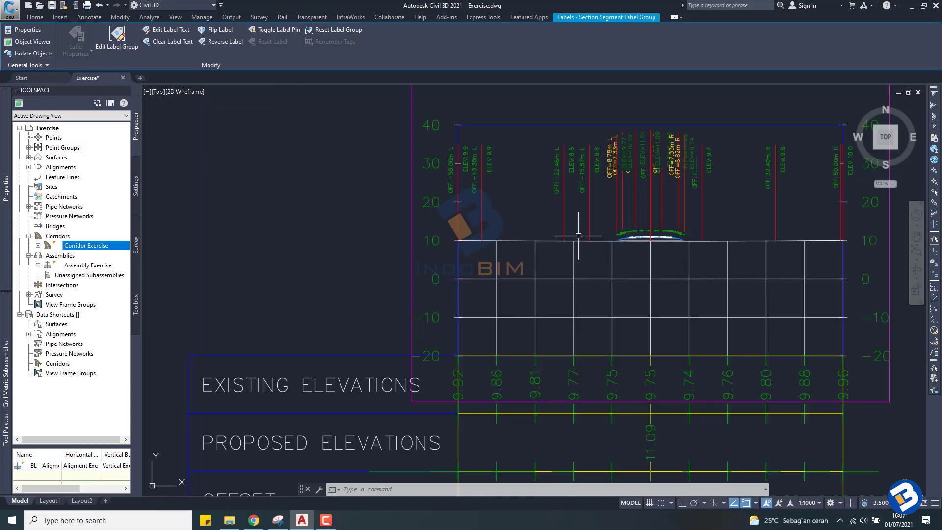
pyautogui.moveTo(486, 260); pyautogui.dragTo(675, 250, button='middle')
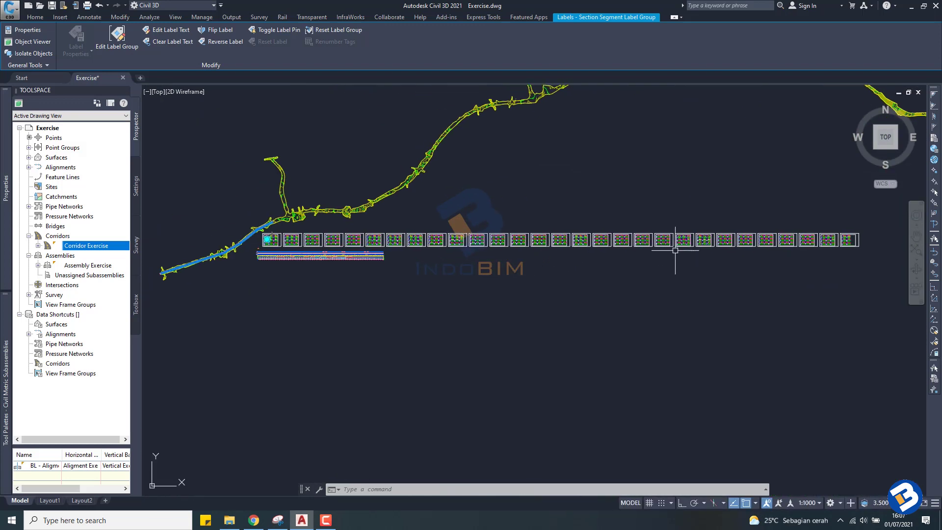
# - Clear the label group selection and examine the existing elevation, proposed elevation and offset bands at stations 0+025.00 and 0+100.00
pyautogui.scroll(8, 290, 239)
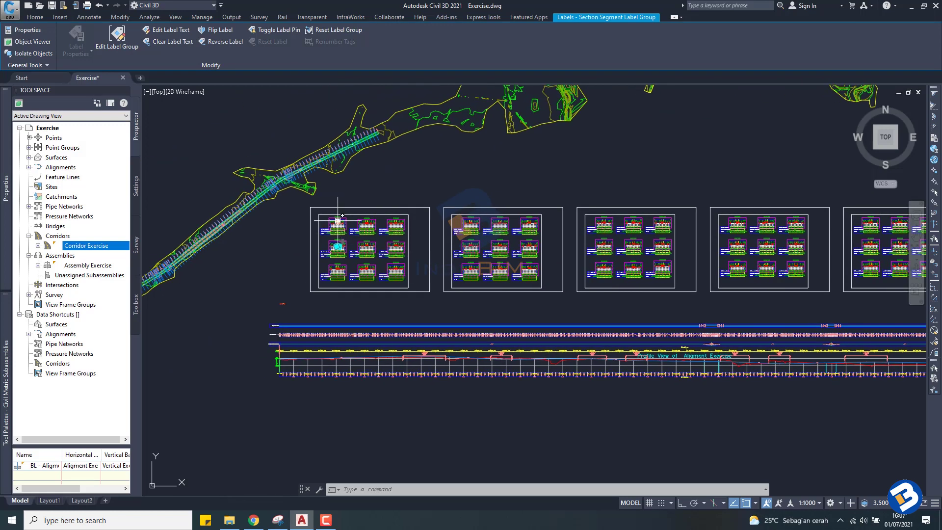
pyautogui.press('Escape')
pyautogui.scroll(10, 338, 221)
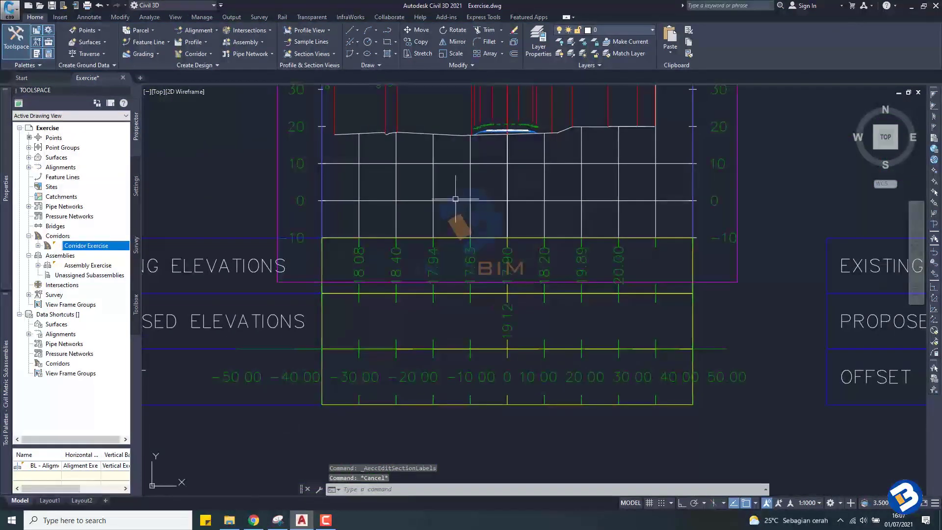
pyautogui.moveTo(358, 272); pyautogui.dragTo(451, 237, button='middle')
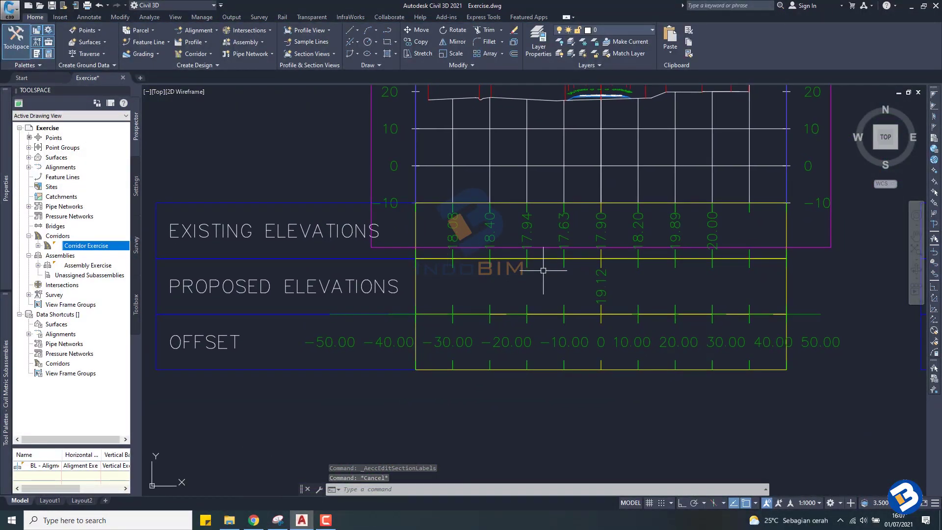
pyautogui.scroll(-4, 370, 230)
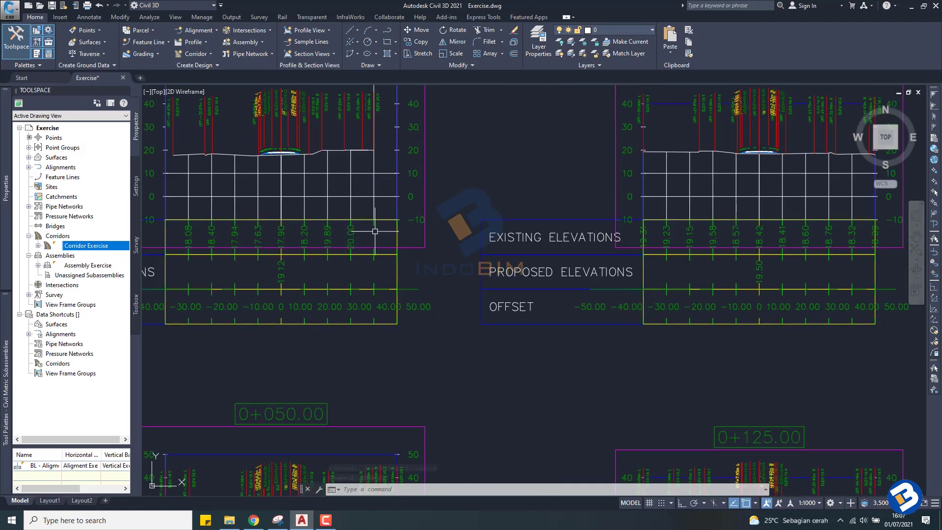
pyautogui.scroll(-3, 559, 256)
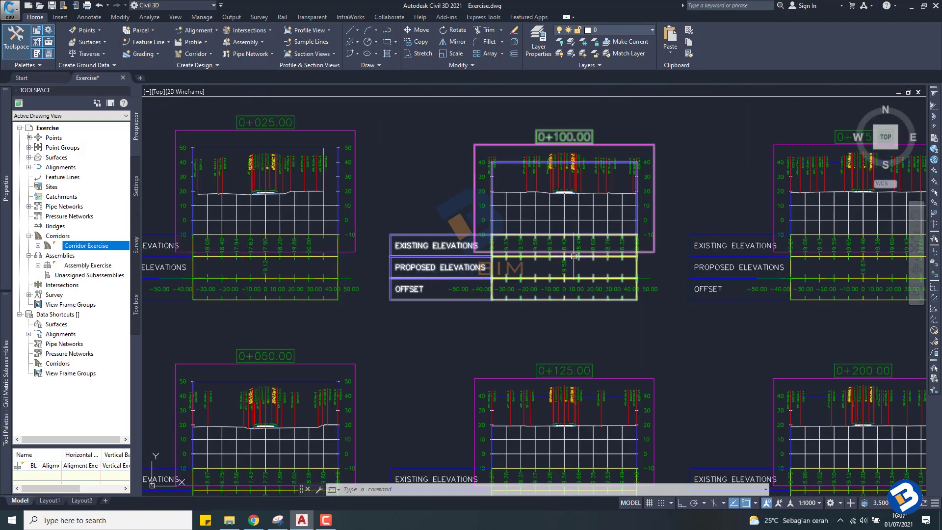
pyautogui.moveTo(574, 256); pyautogui.dragTo(495, 252, button='middle')
pyautogui.scroll(3, 492, 283)
pyautogui.scroll(-3, 485, 281)
pyautogui.moveTo(729, 265); pyautogui.dragTo(523, 257, button='middle')
pyautogui.scroll(-6, 389, 270)
pyautogui.scroll(-2, 510, 257)
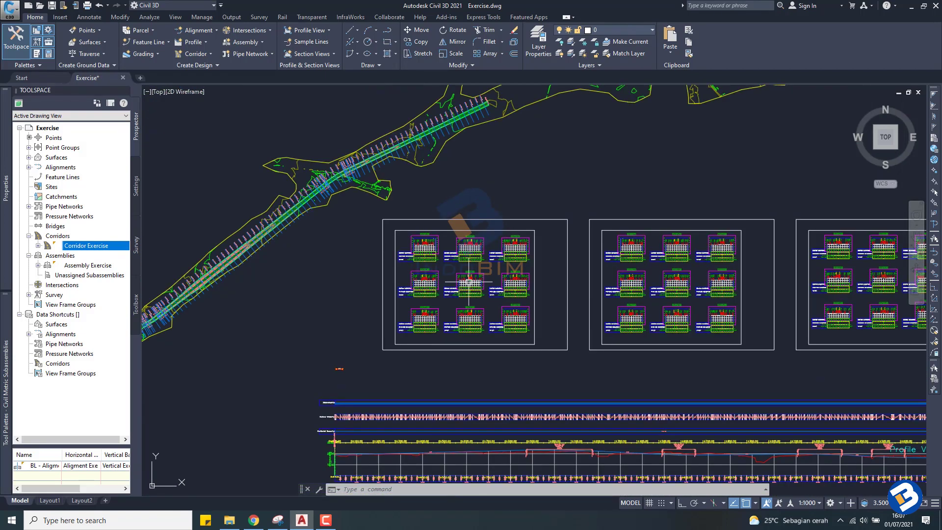
# - Review the arrangement of the section view sheets beside the corridor and profile view, including the first sheet's sections
pyautogui.moveTo(469, 282); pyautogui.dragTo(451, 243, button='middle')
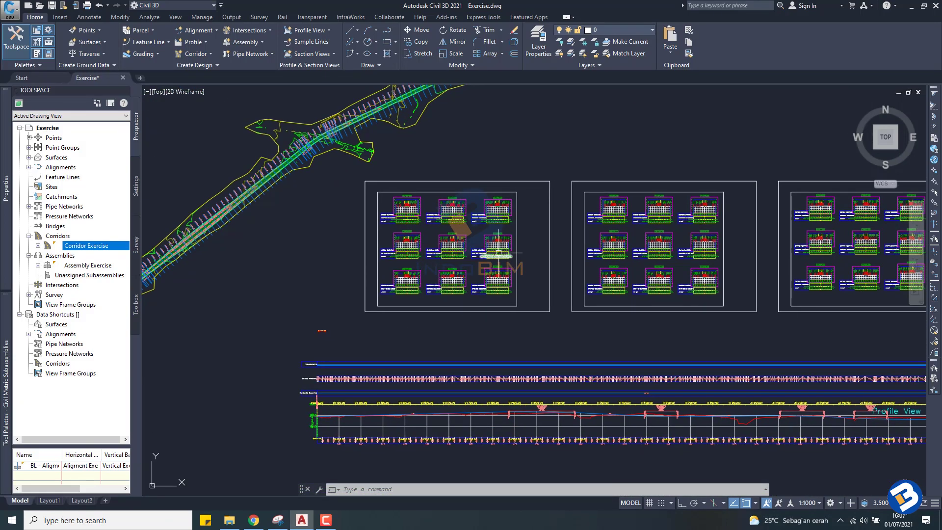
pyautogui.scroll(-2, 498, 252)
pyautogui.scroll(-1, 530, 244)
pyautogui.moveTo(544, 244); pyautogui.dragTo(496, 266, button='middle')
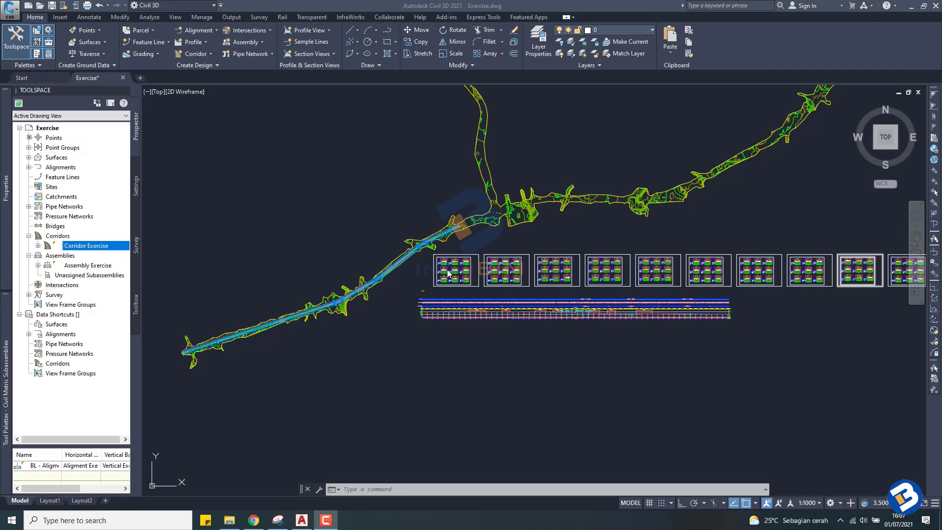
pyautogui.scroll(5, 442, 264)
pyautogui.scroll(5, 444, 267)
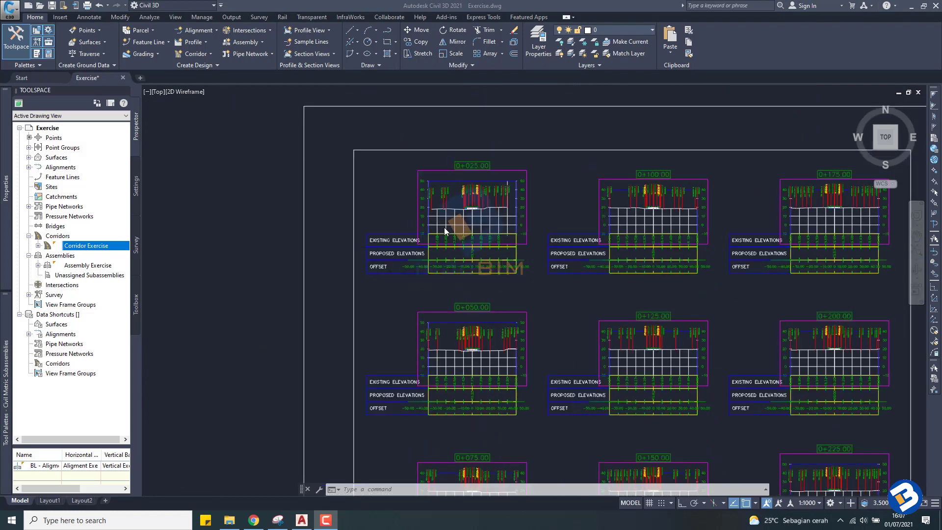
pyautogui.scroll(-3, 466, 227)
pyautogui.scroll(-3, 467, 228)
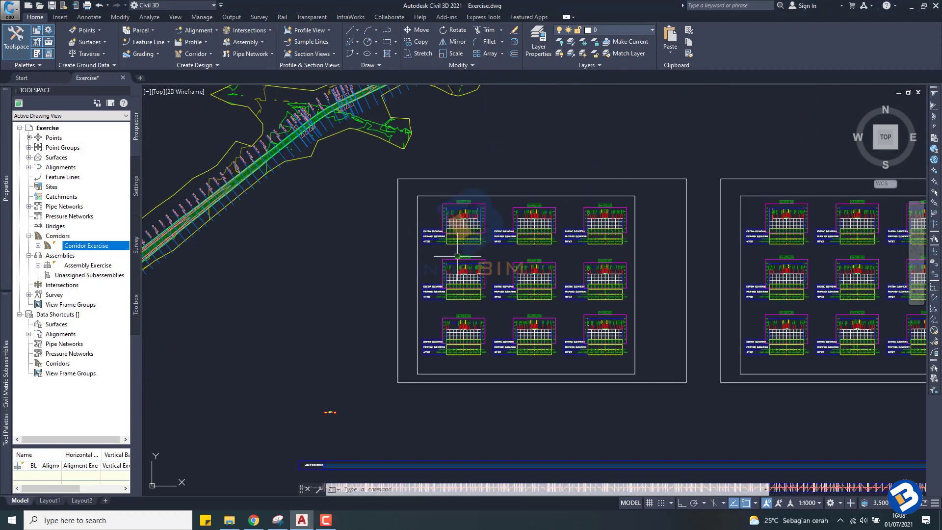
pyautogui.moveTo(466, 255); pyautogui.dragTo(402, 270, button='middle')
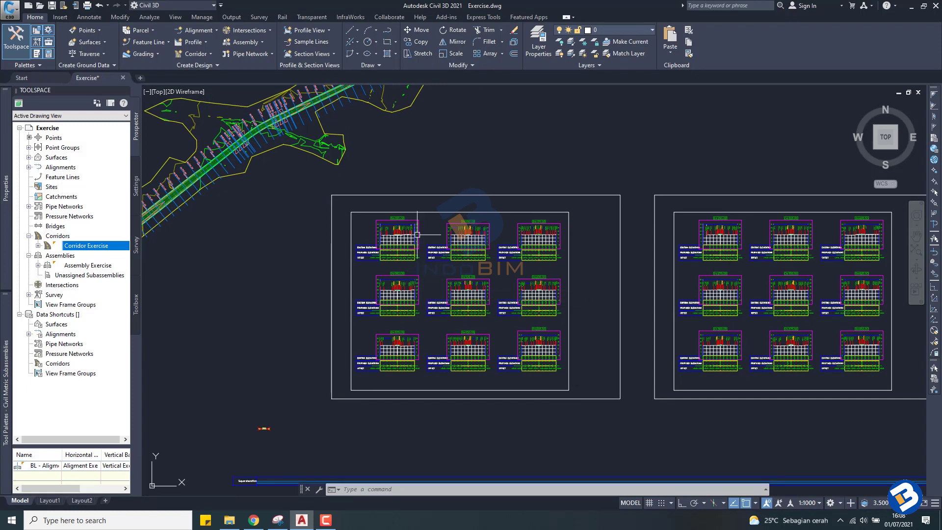
pyautogui.scroll(-2, 411, 224)
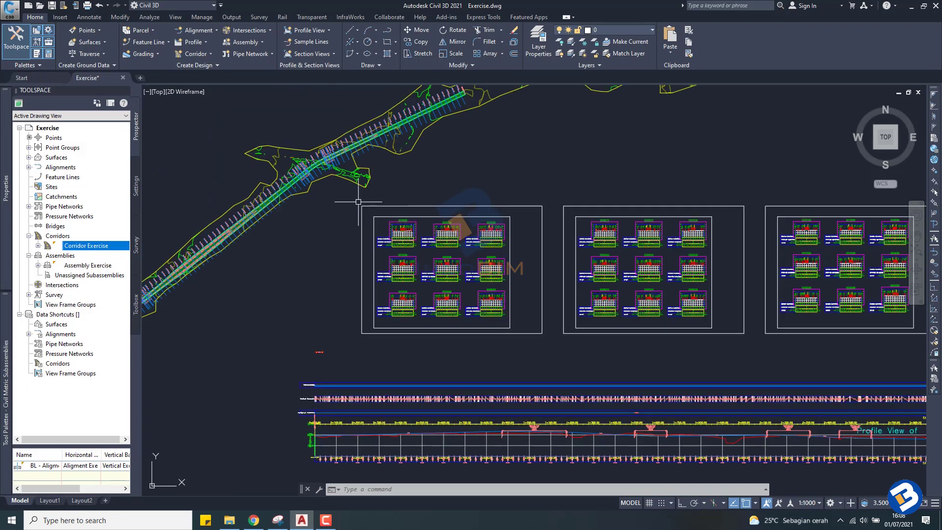